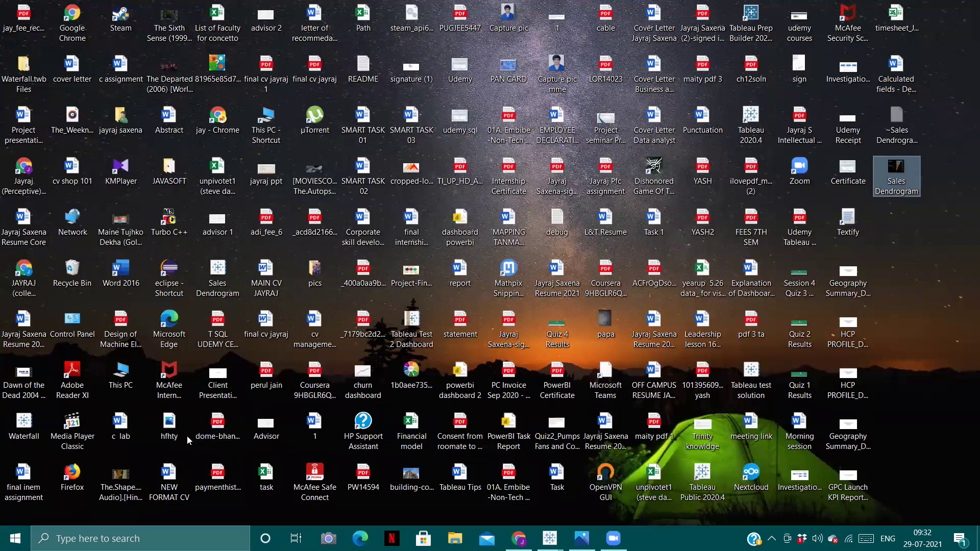
Step: Open the Path workbook for reference, and in Tableau add the Path Excel file as a second connection
left_click(363, 18)
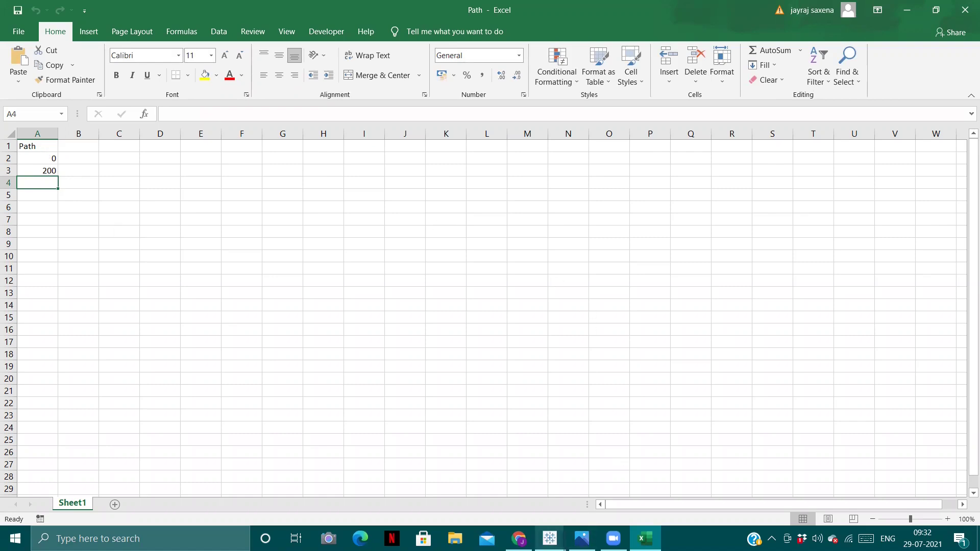
left_click(560, 536)
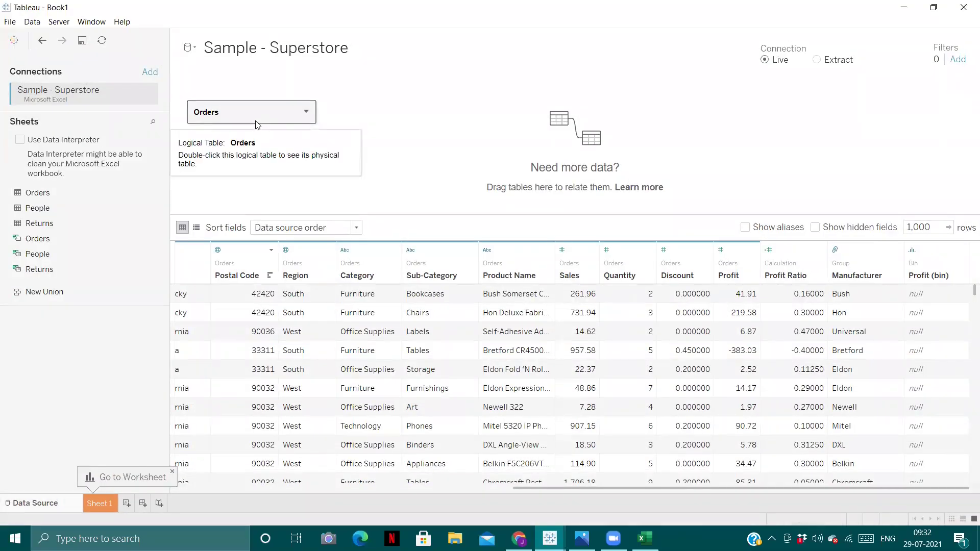
left_click(150, 72)
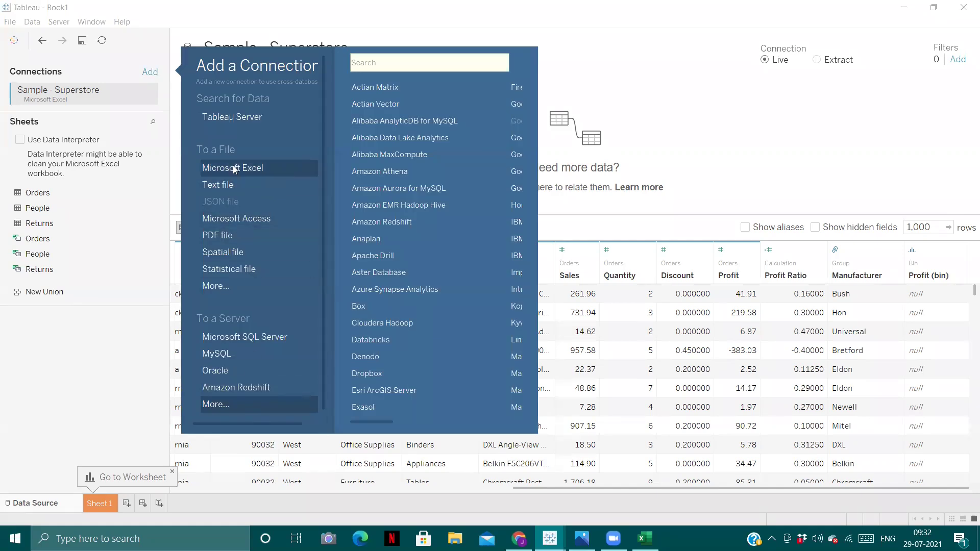
left_click(249, 174)
left_click(141, 177)
double_click(141, 179)
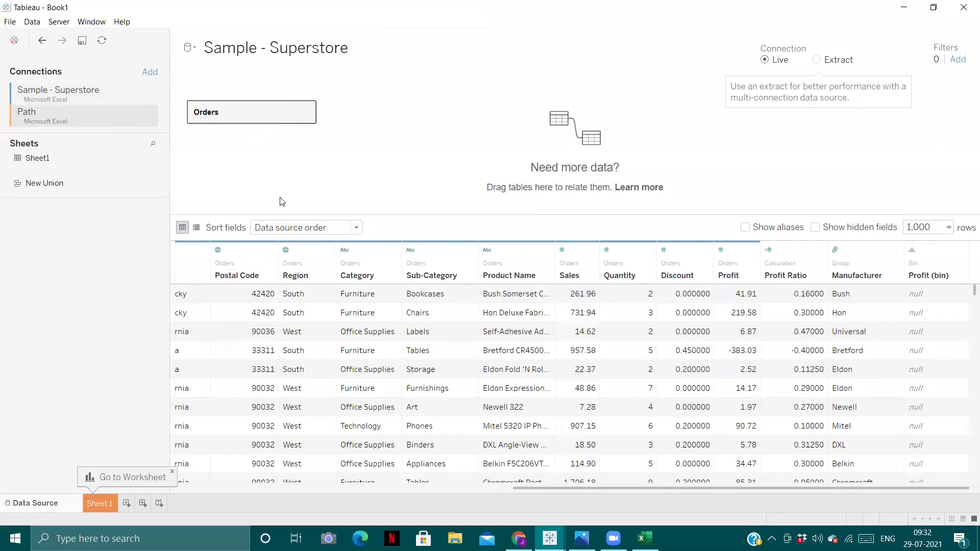
Step: Add Sheet1 from the Path connection to the physical tables of Orders, with the join calculation 1 on the Orders side
double_click(256, 114)
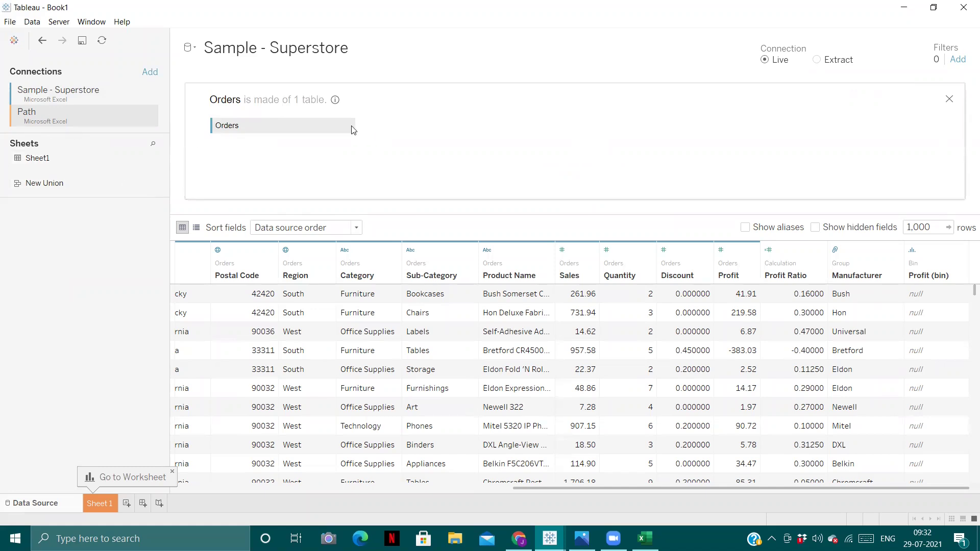
left_click_drag(45, 159, 434, 222)
left_click(363, 401)
type("1")
left_click(557, 471)
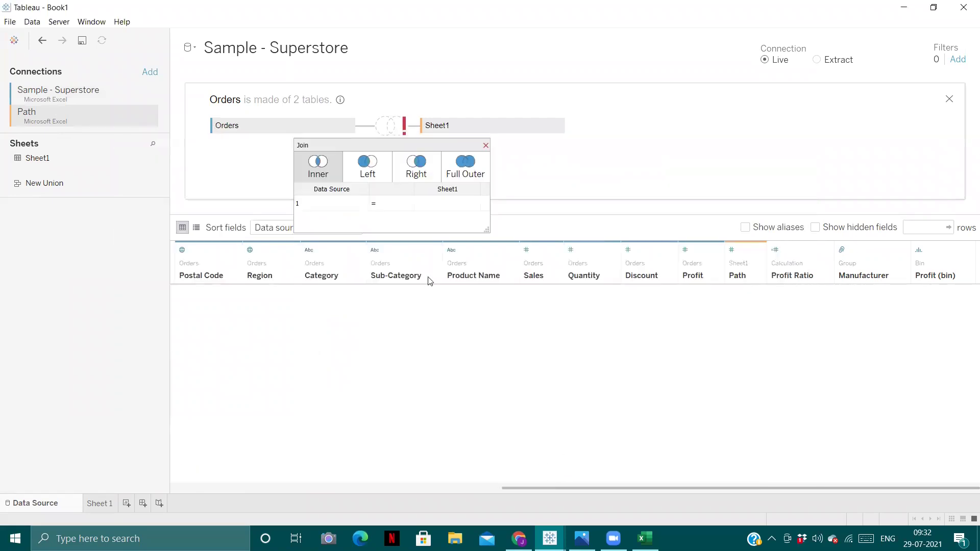
Step: Set the Sheet1 side of the inner join to the calculation 1 and check the joined Path column
left_click(472, 205)
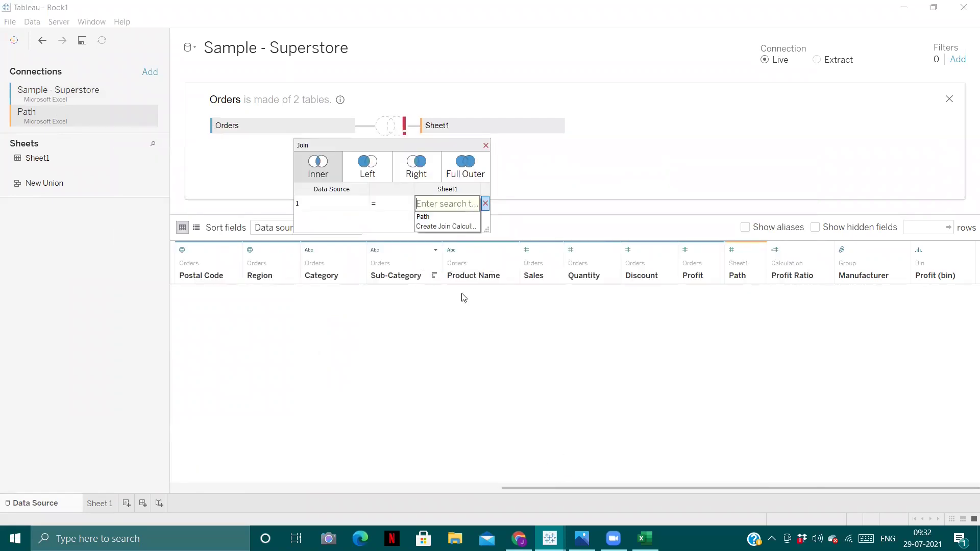
left_click(446, 227)
type("1")
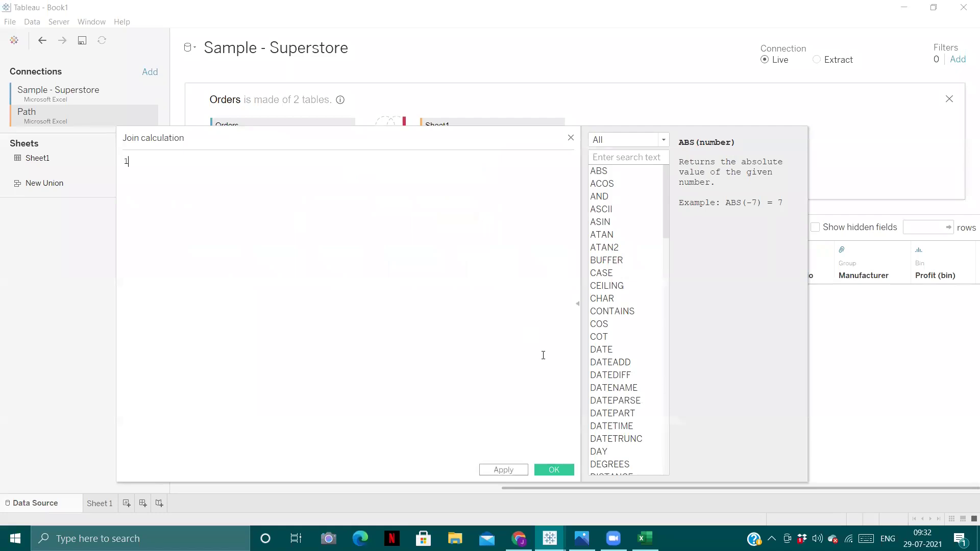
left_click(564, 468)
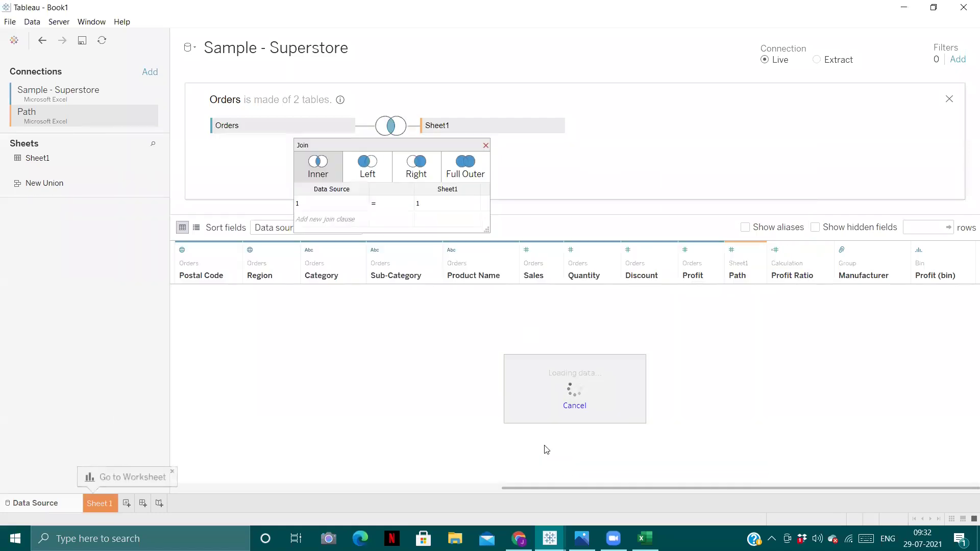
left_click(486, 145)
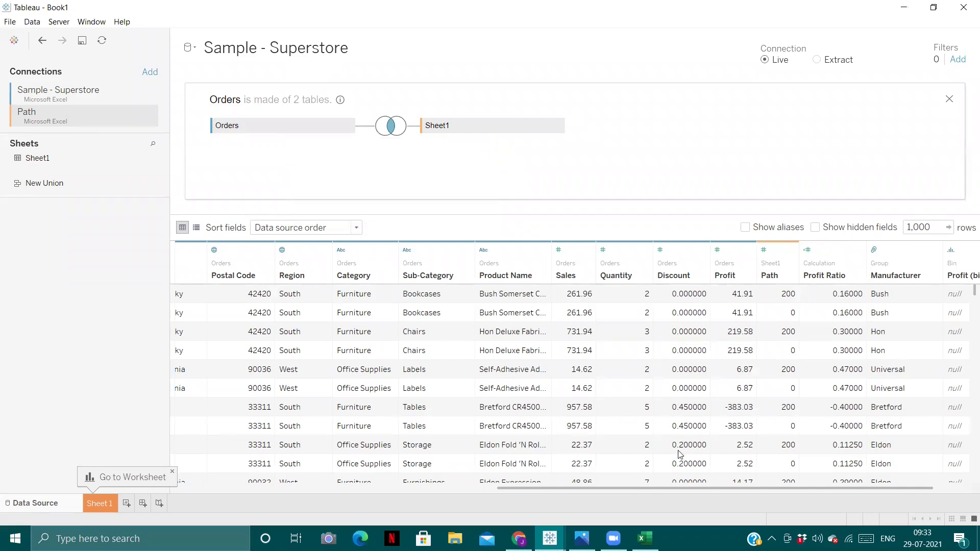
left_click_drag(690, 488, 827, 490)
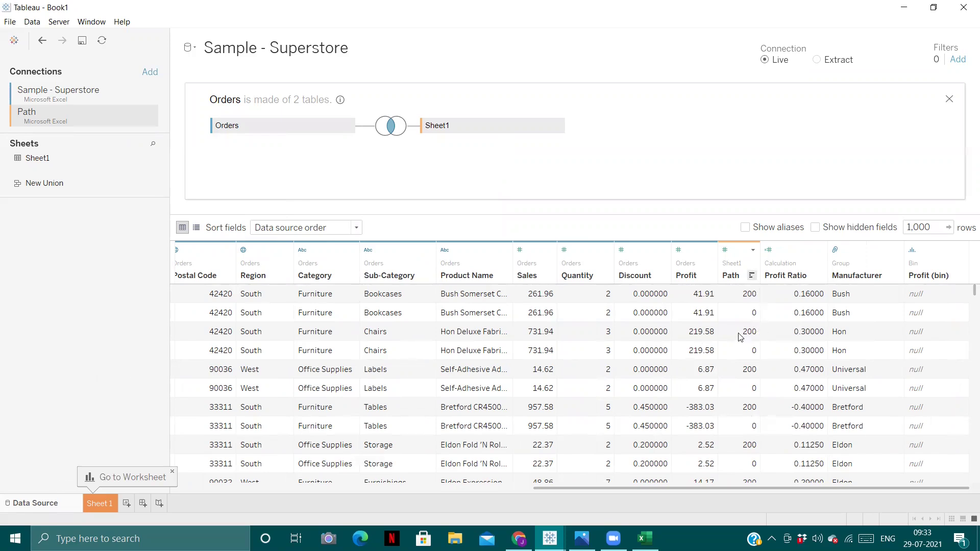
Step: On Sheet 1, create the field Path (bin) from Path with a bin size of 1 and add it to Detail
left_click(100, 505)
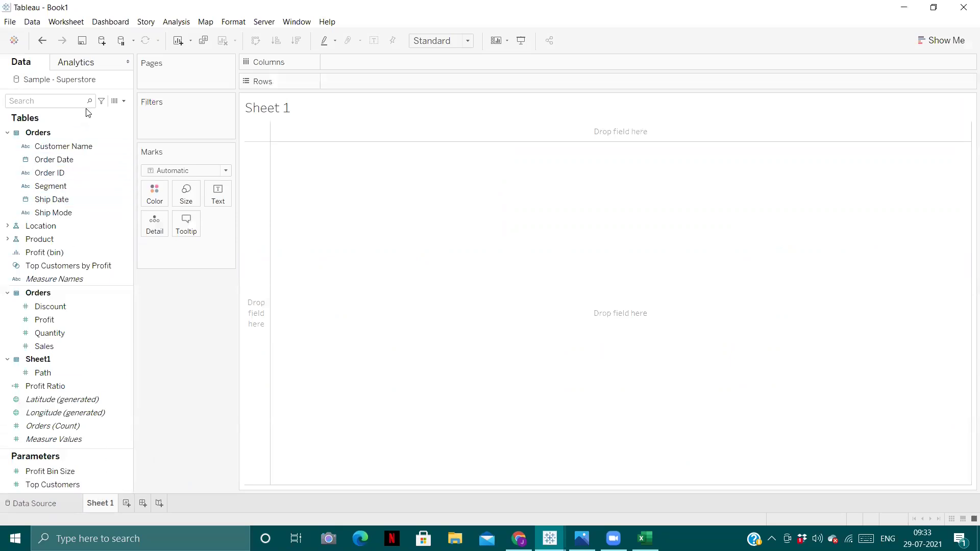
left_click(124, 102)
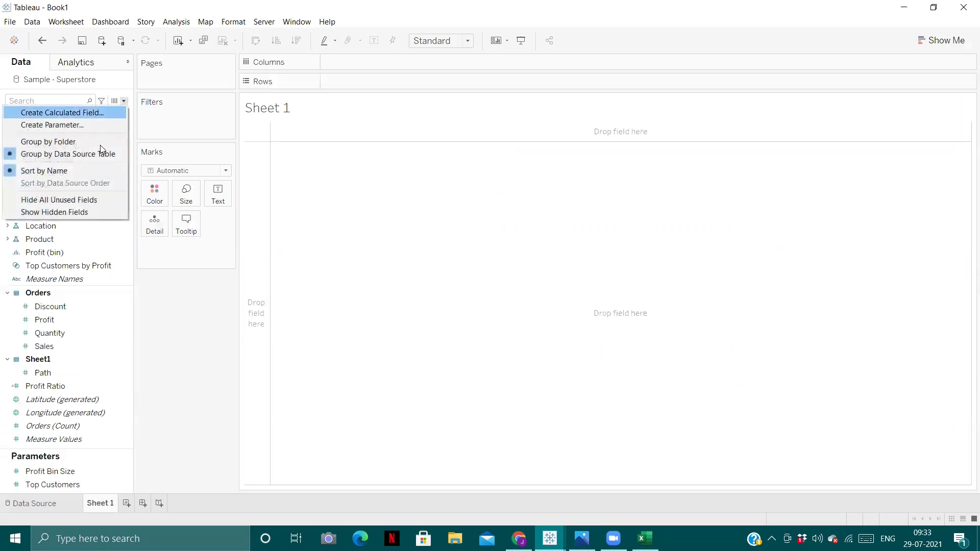
left_click(209, 313)
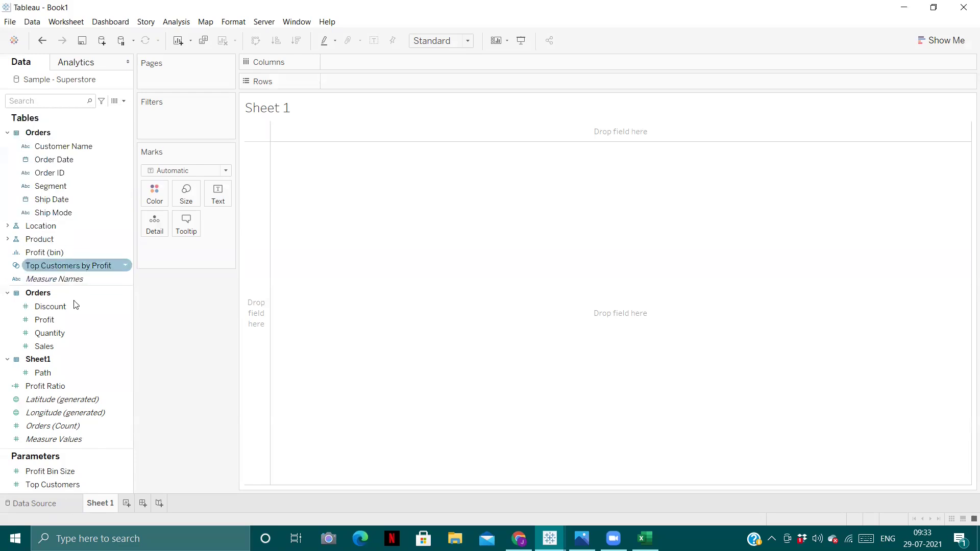
left_click(124, 373)
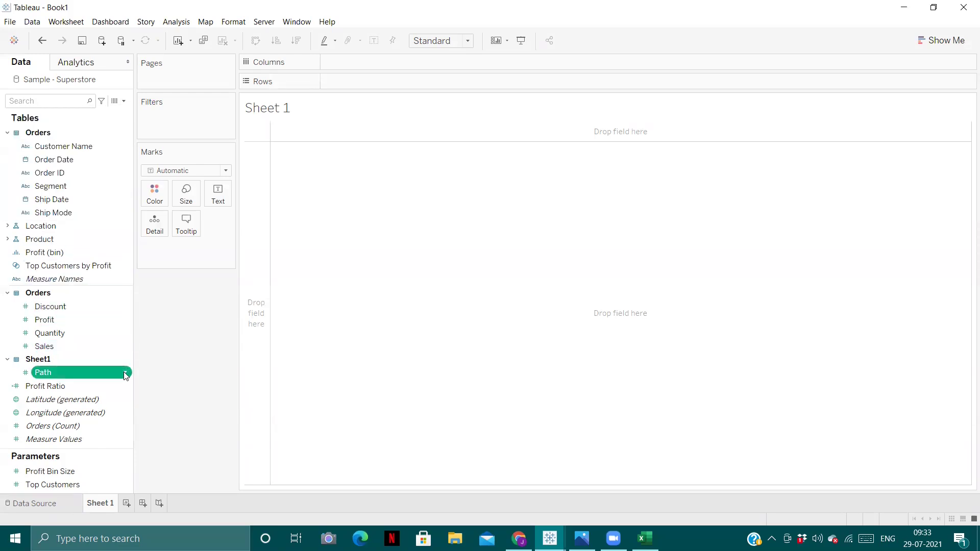
right_click(125, 373)
mouse_move(176, 228)
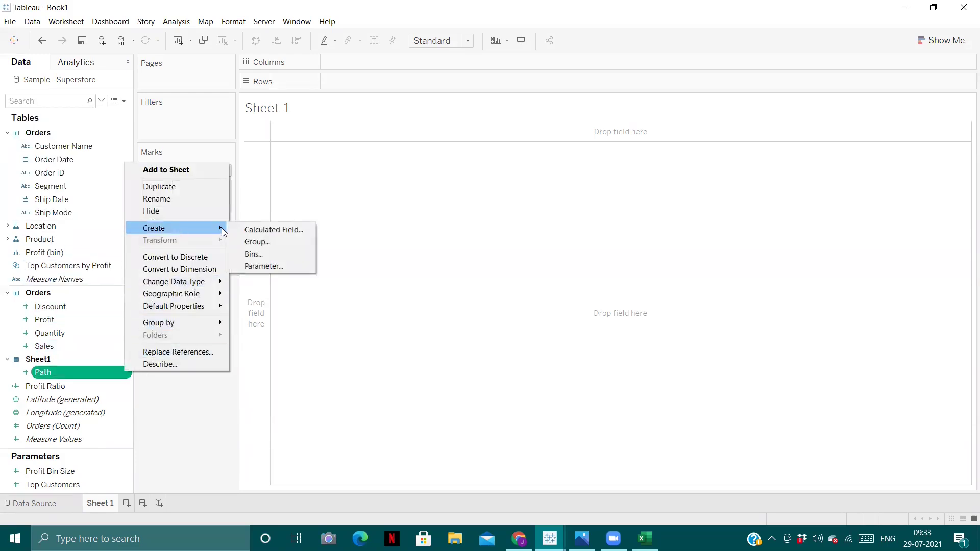
left_click(253, 254)
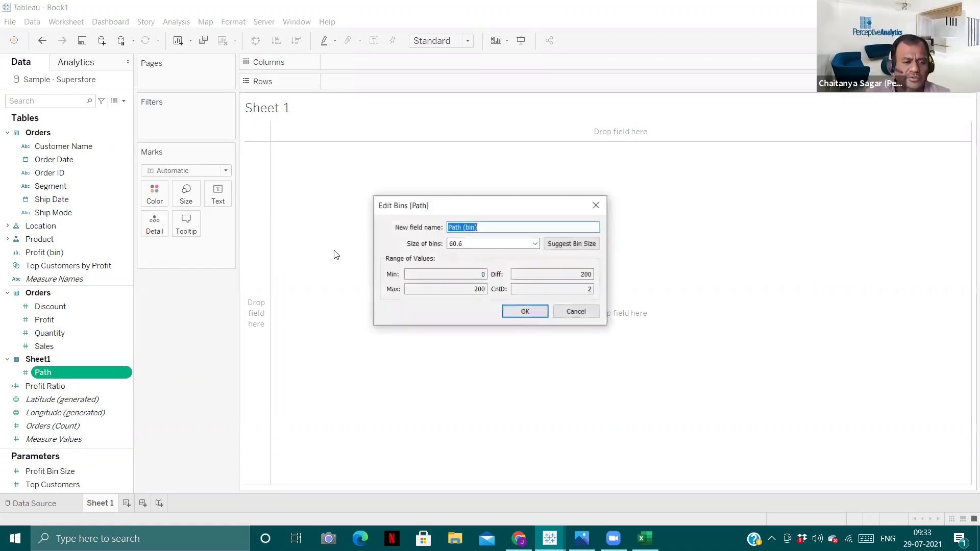
left_click(460, 244)
double_click(459, 244)
type("1")
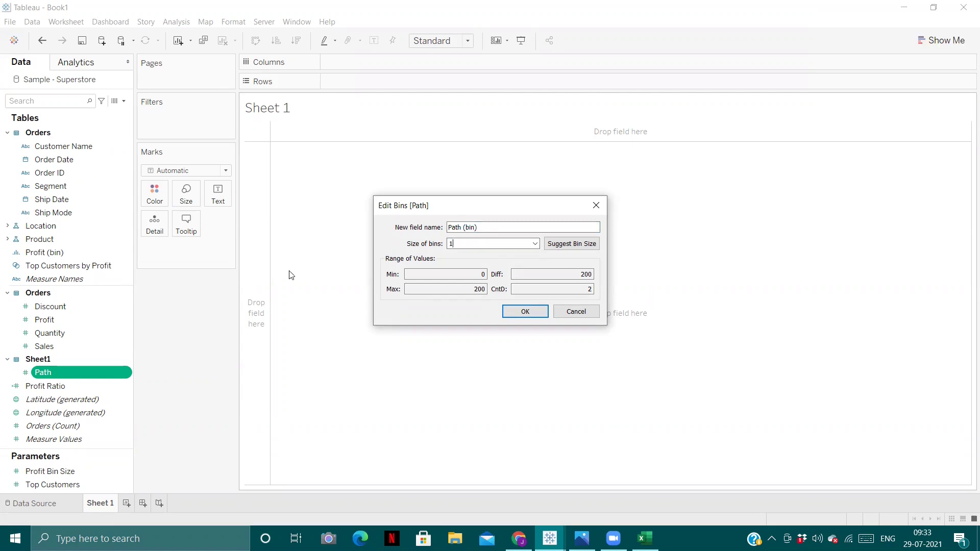
left_click(526, 313)
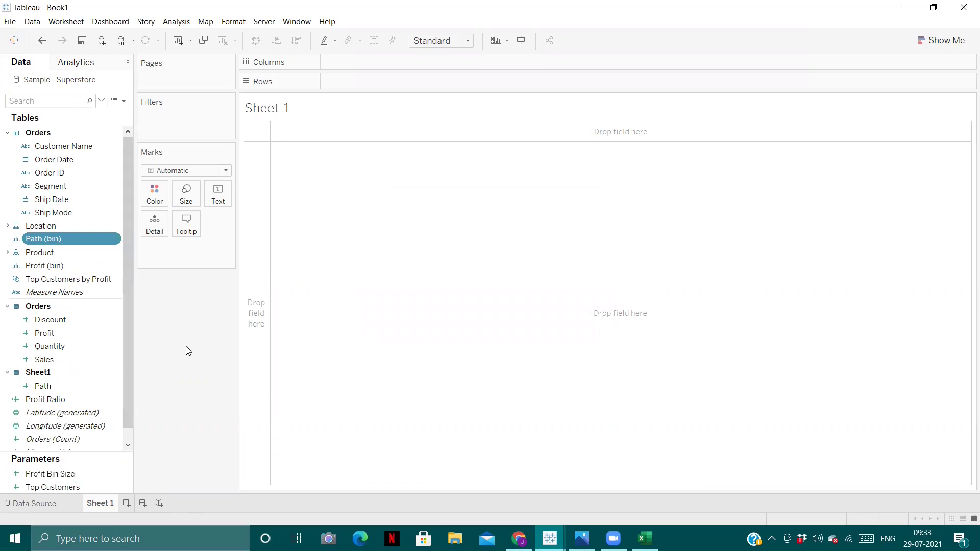
left_click_drag(54, 238, 156, 228)
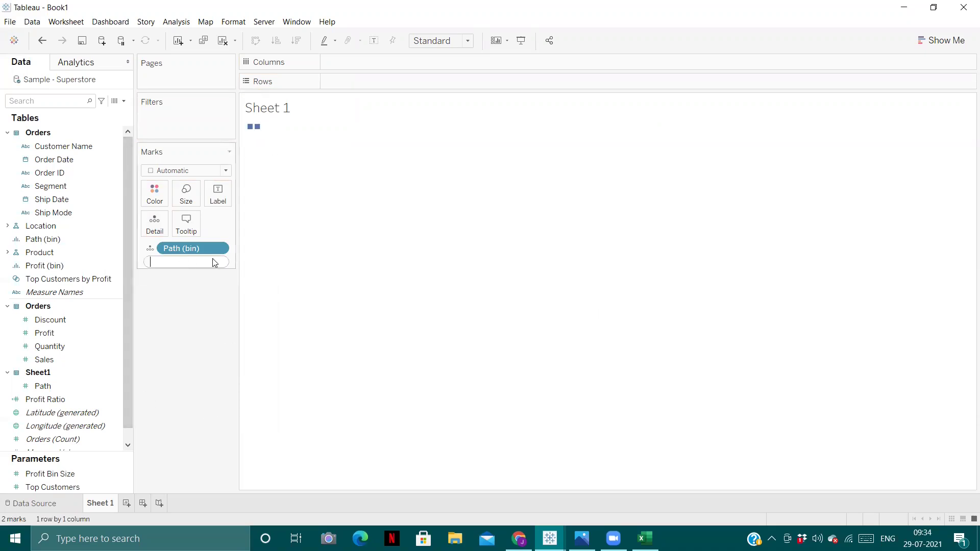
Step: Try an INDEX() calculation on the marks computed using Path (bin), and remove it from the view
type("inde")
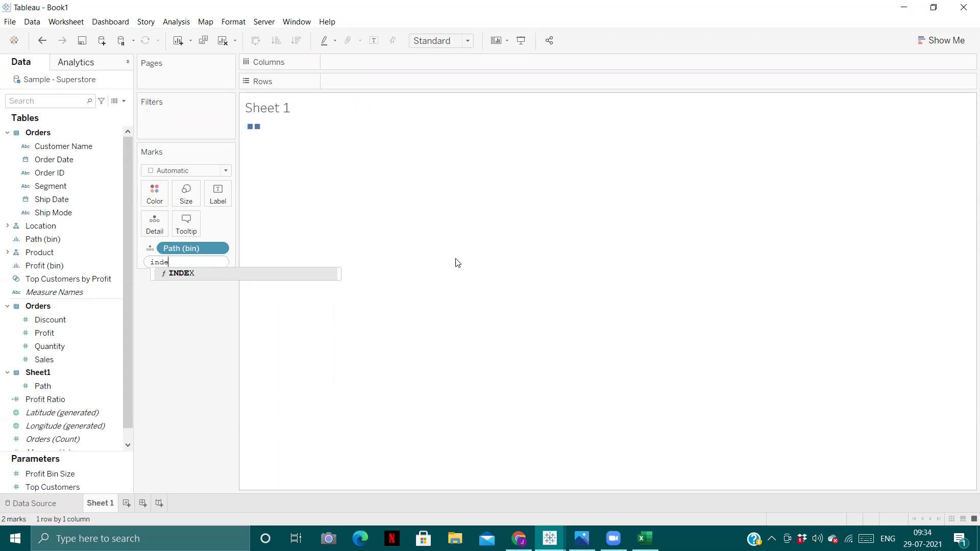
key("Return")
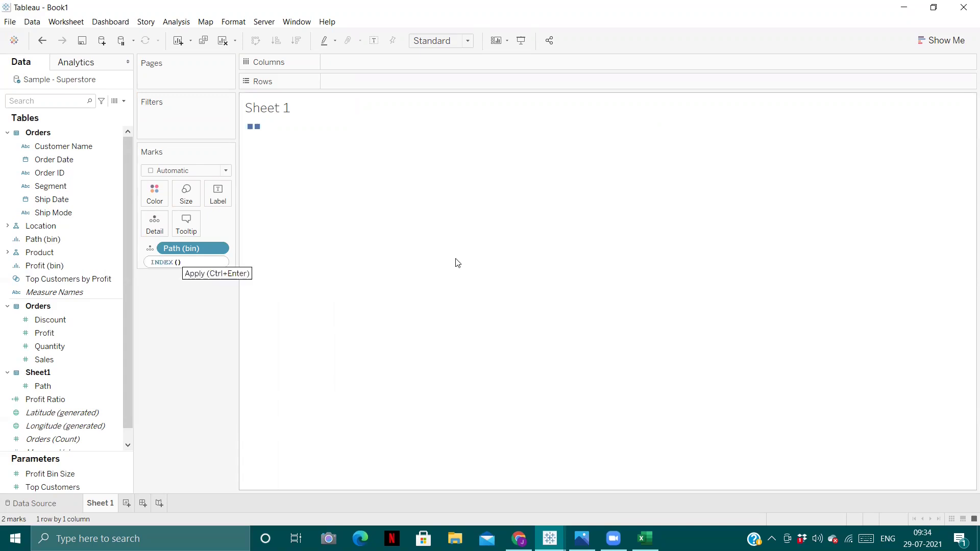
key("Return")
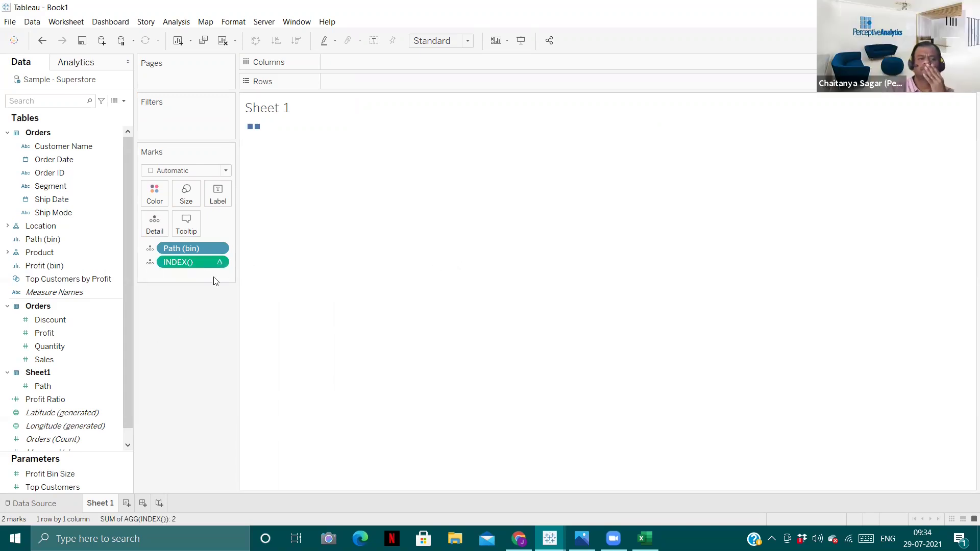
left_click(219, 262)
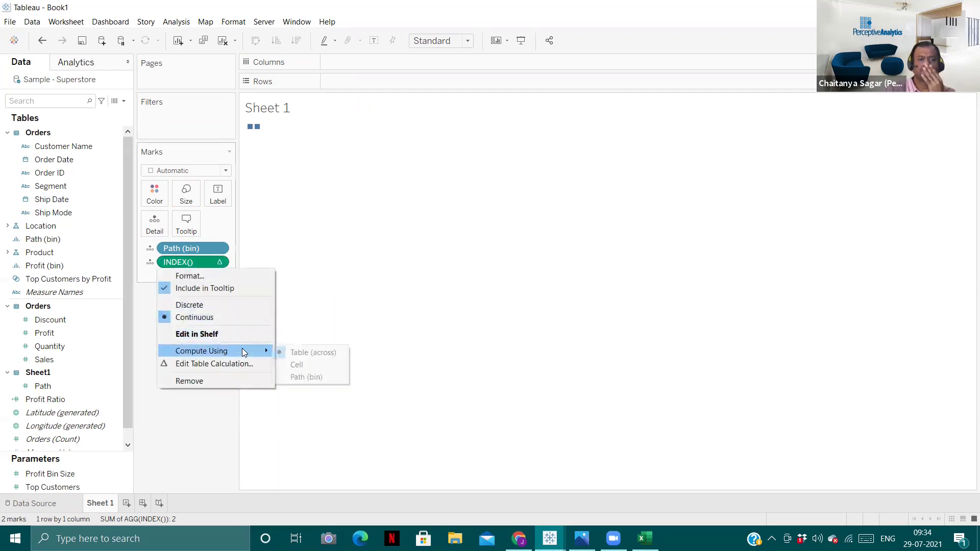
left_click(315, 375)
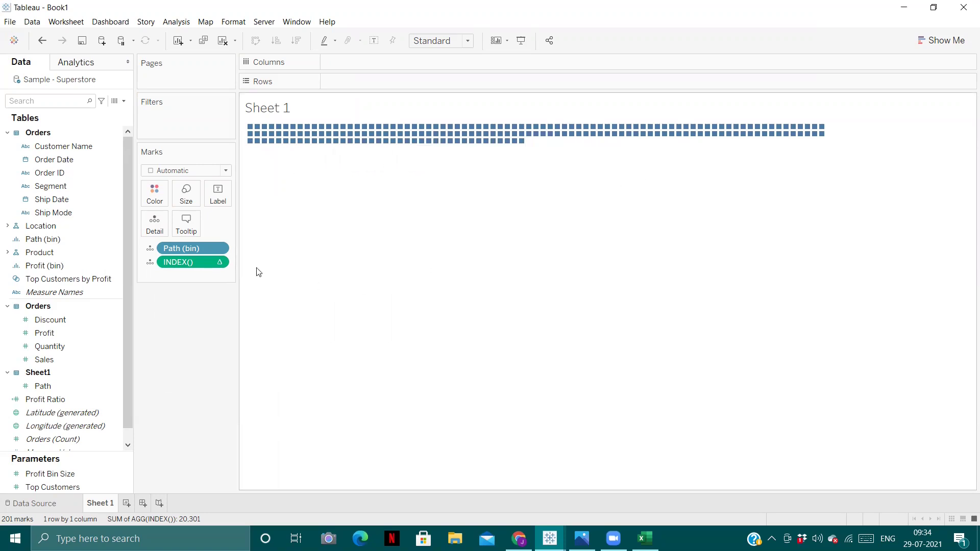
left_click_drag(203, 261, 226, 338)
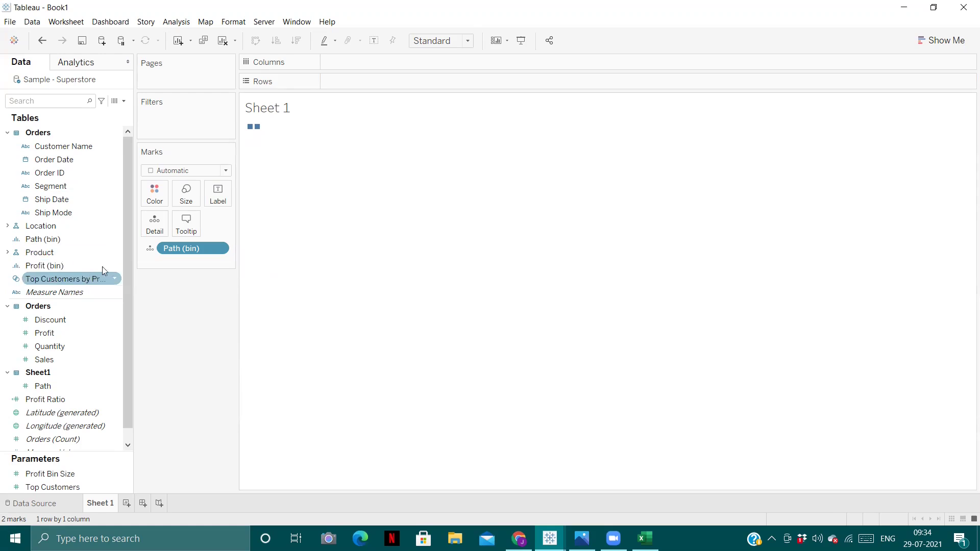
scroll(127, 285, "down", 1)
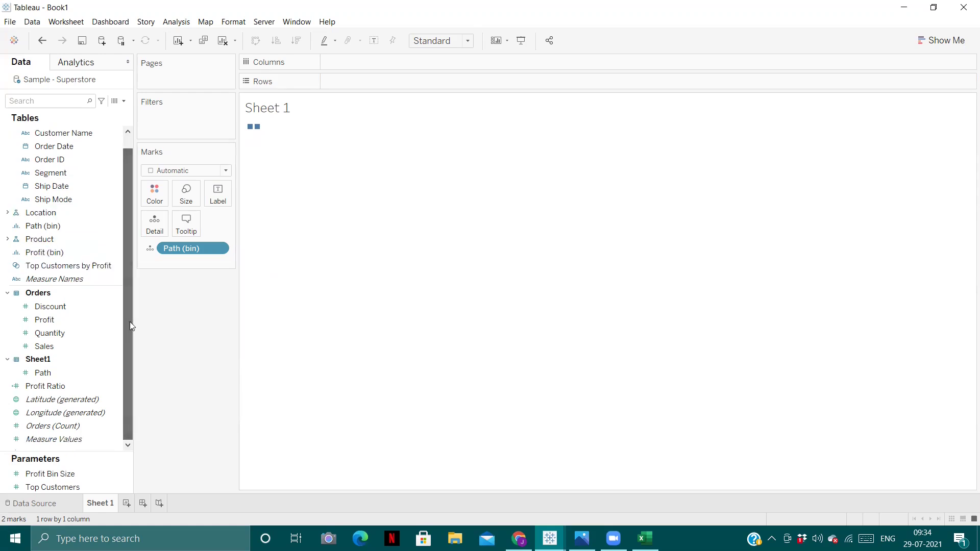
left_click(124, 101)
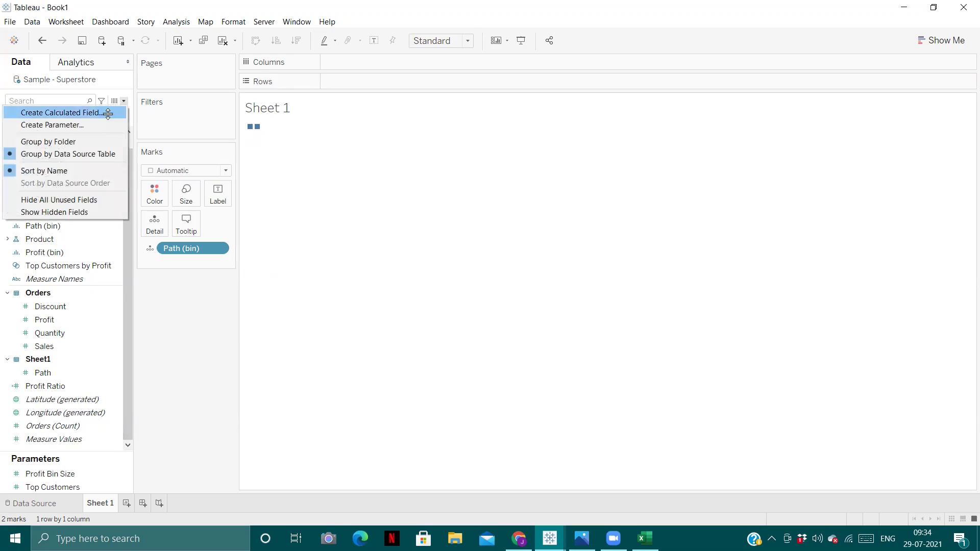
left_click(107, 114)
key("BackSpace")
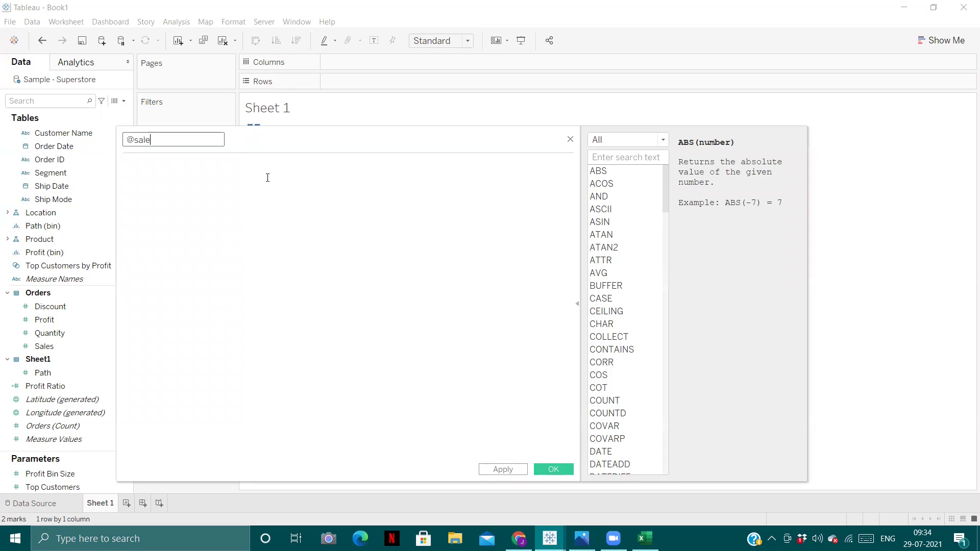
left_click(267, 184)
type("windo")
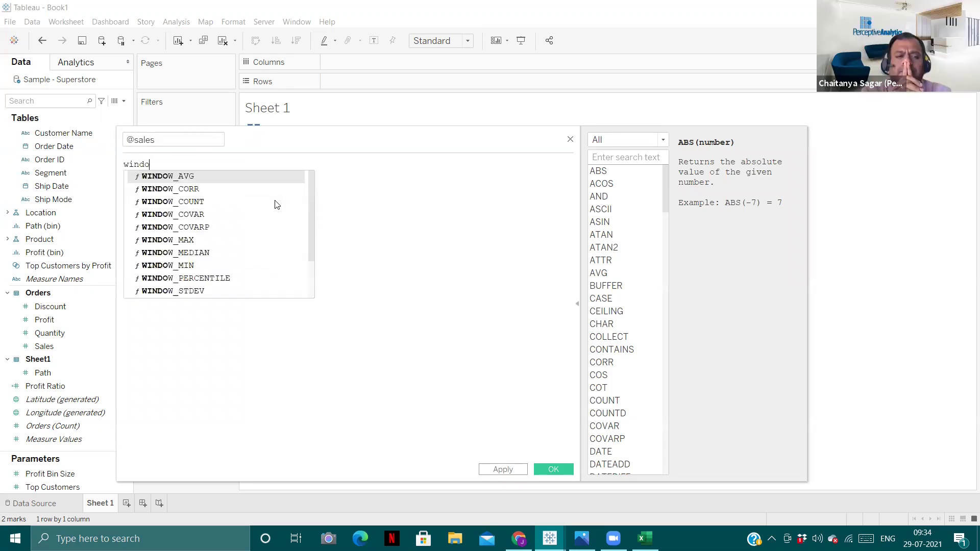
type("w_")
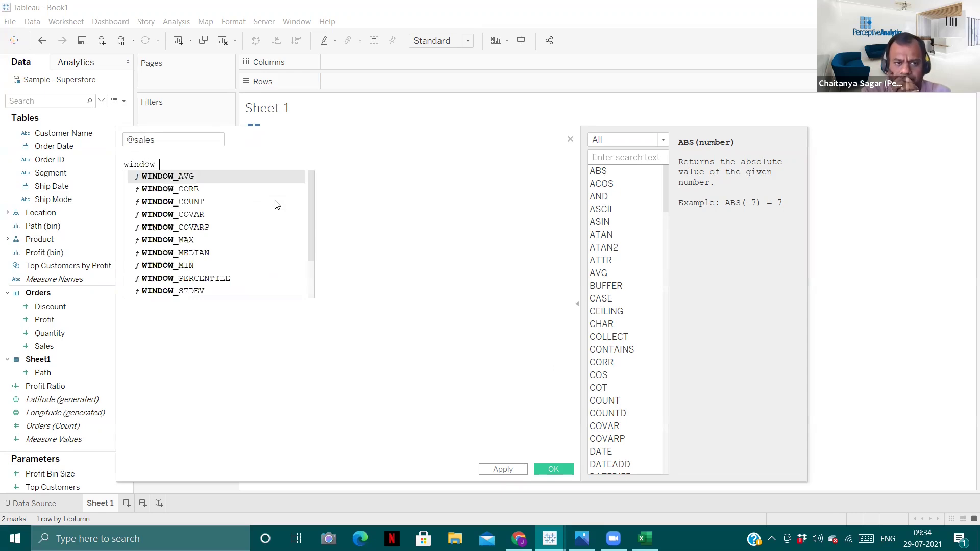
type("su")
key("Return")
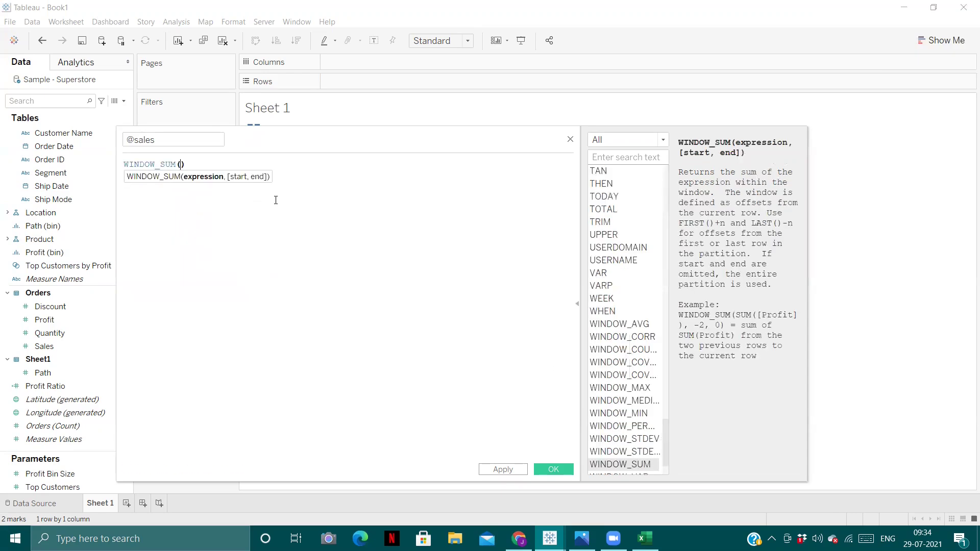
type("sum")
key("Return")
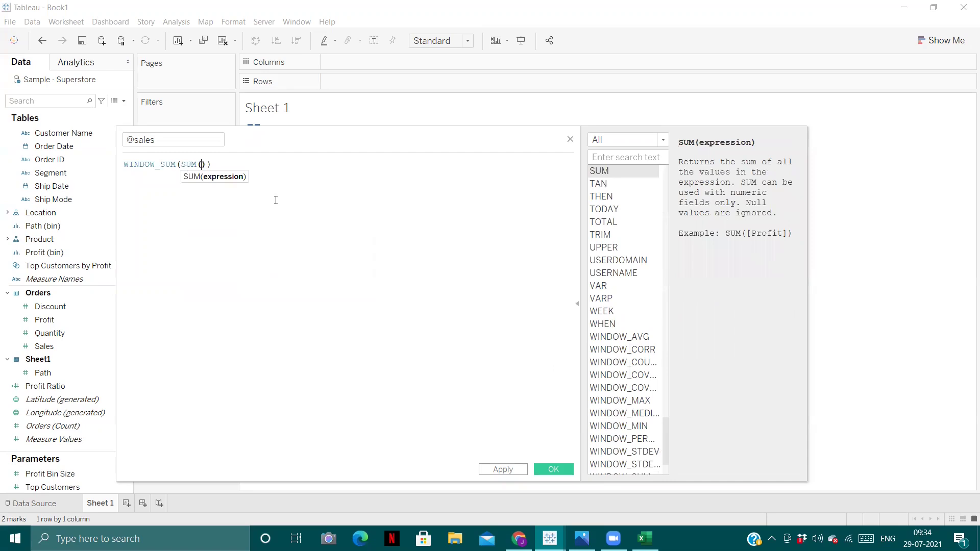
type("sales")
key("Return")
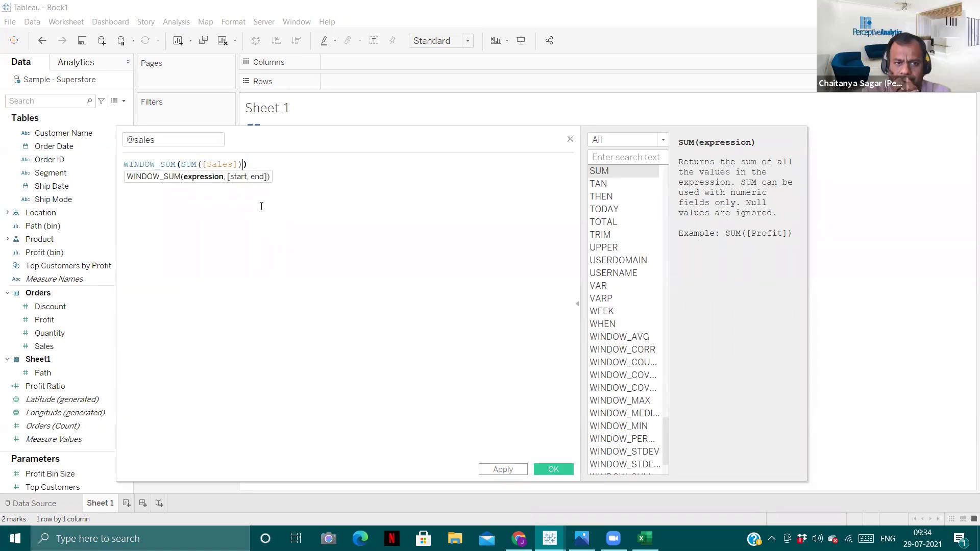
key("ctrl+a")
right_click(226, 162)
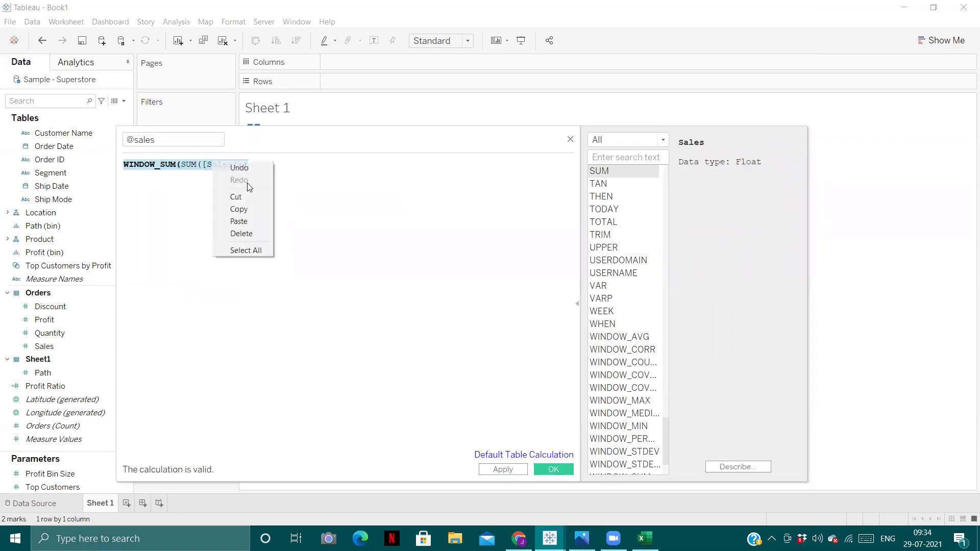
left_click(246, 211)
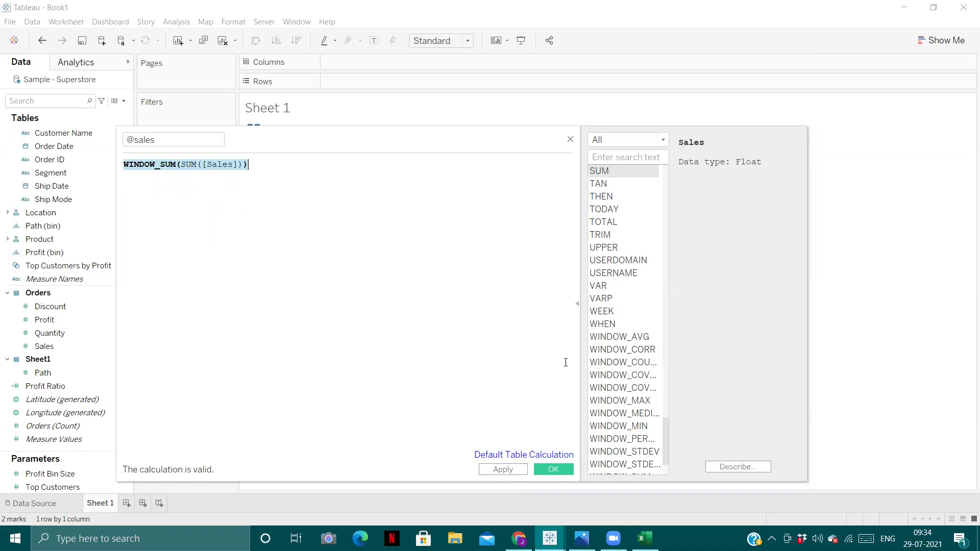
left_click(545, 469)
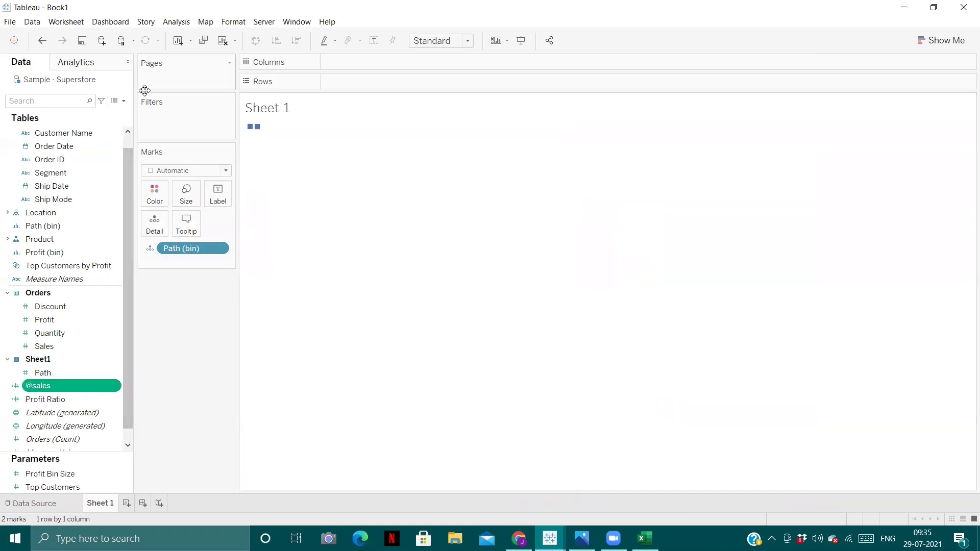
Step: Create a calculated field named Total Sales using the copied formula WINDOW_SUM(SUM([Sales]))
left_click(123, 101)
left_click(84, 112)
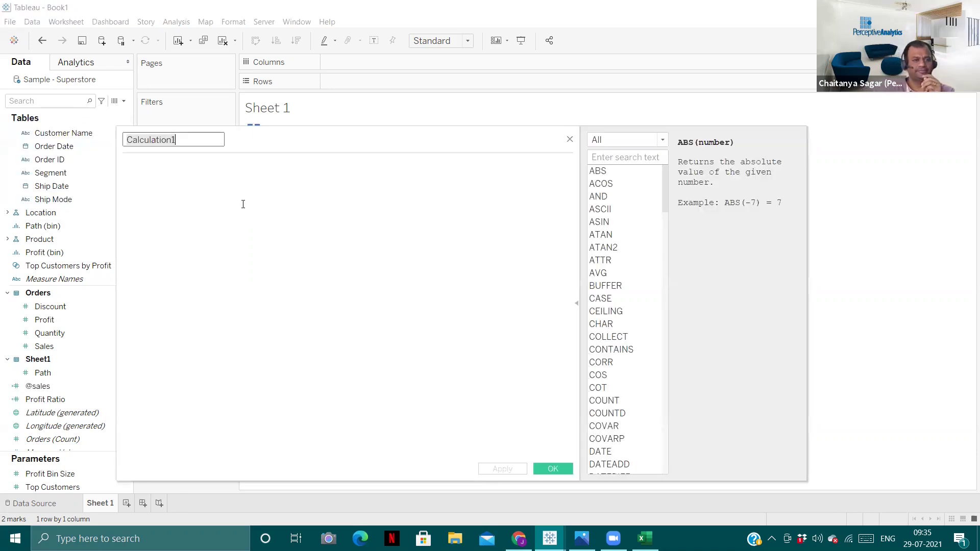
type("\\T")
key("BackSpace")
key("BackSpace")
type("Total Sales")
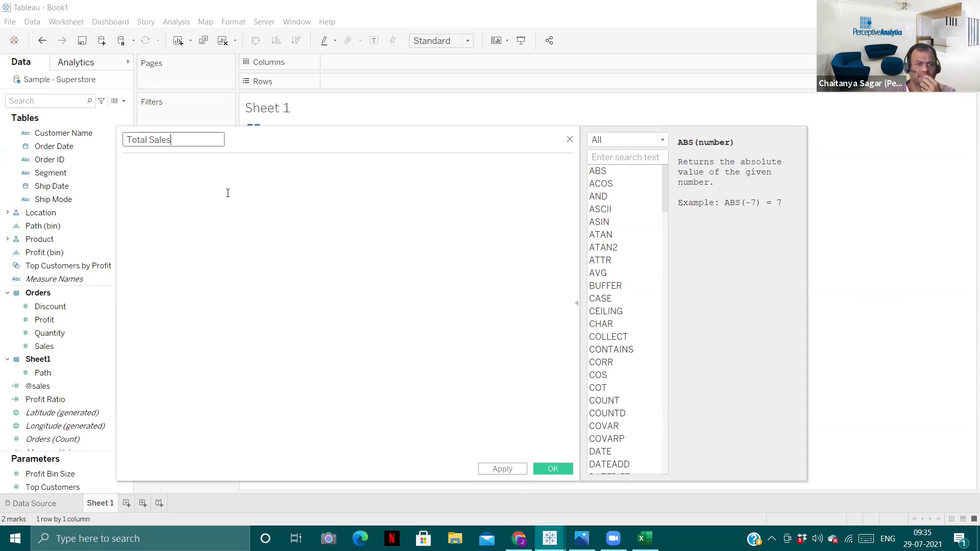
left_click(226, 191)
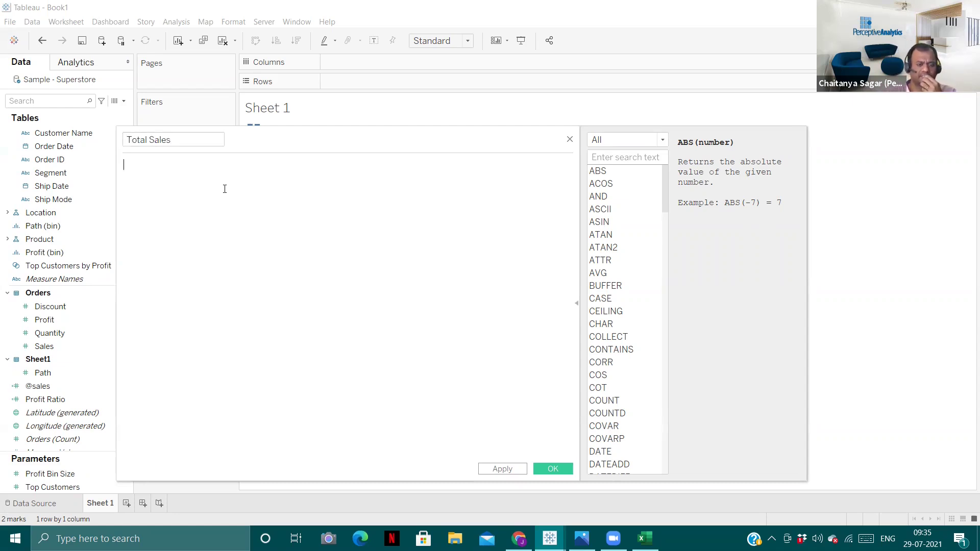
key("ctrl+v")
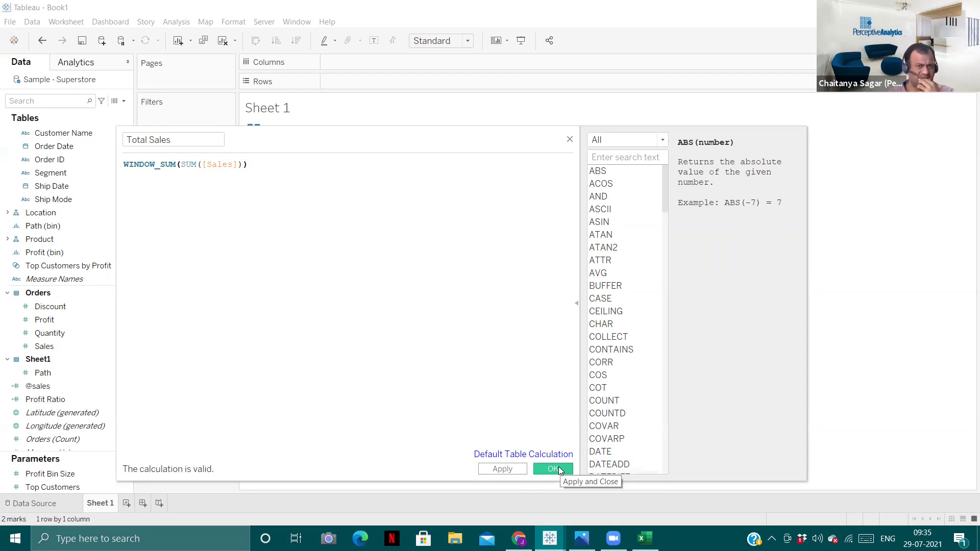
left_click(559, 470)
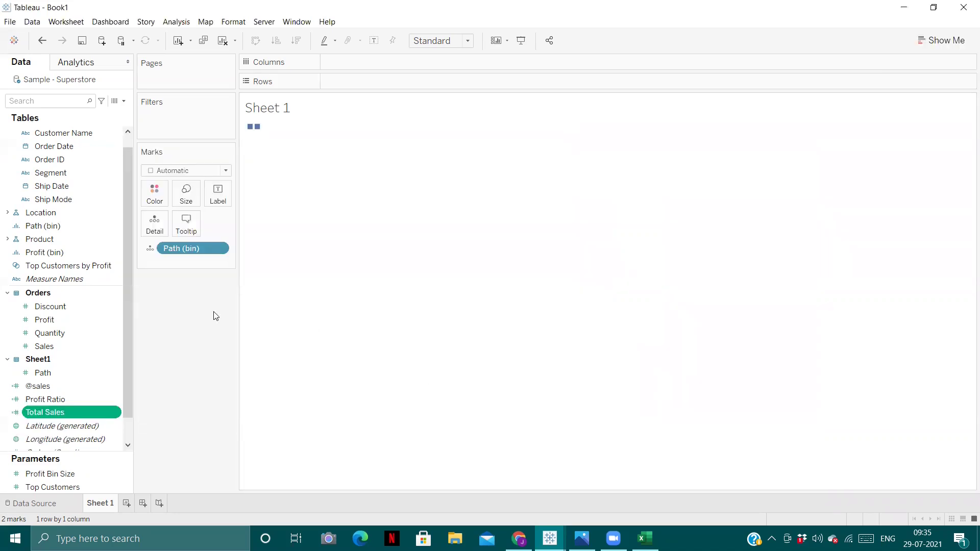
Step: Start a new calculated field named Percentage
left_click(123, 102)
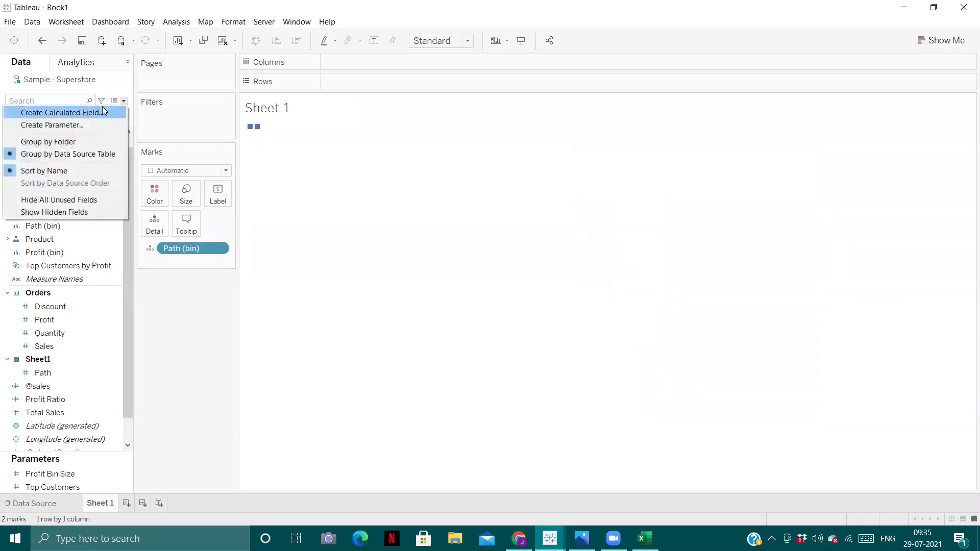
left_click(51, 109)
key("BackSpace")
type("Percentage")
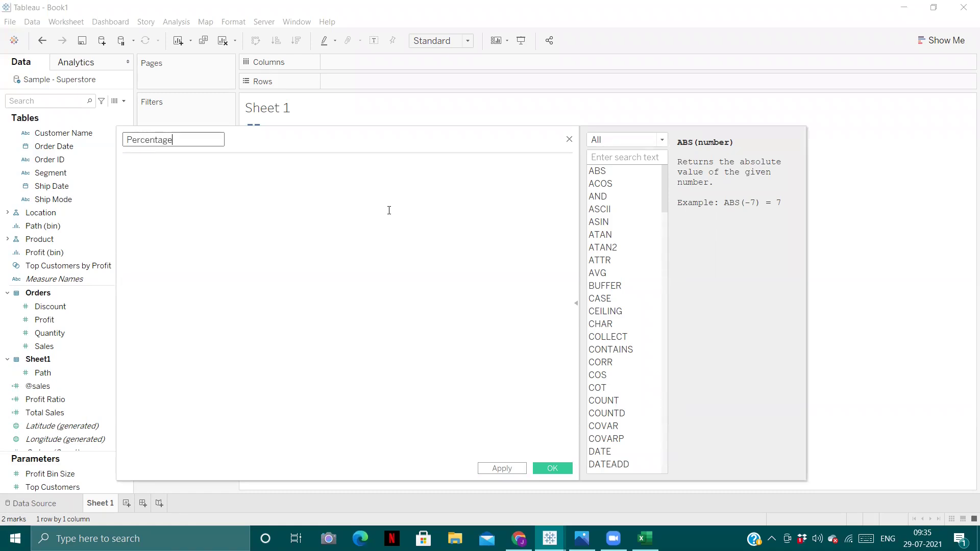
left_click(146, 195)
key("Escape")
key("ctrl+1")
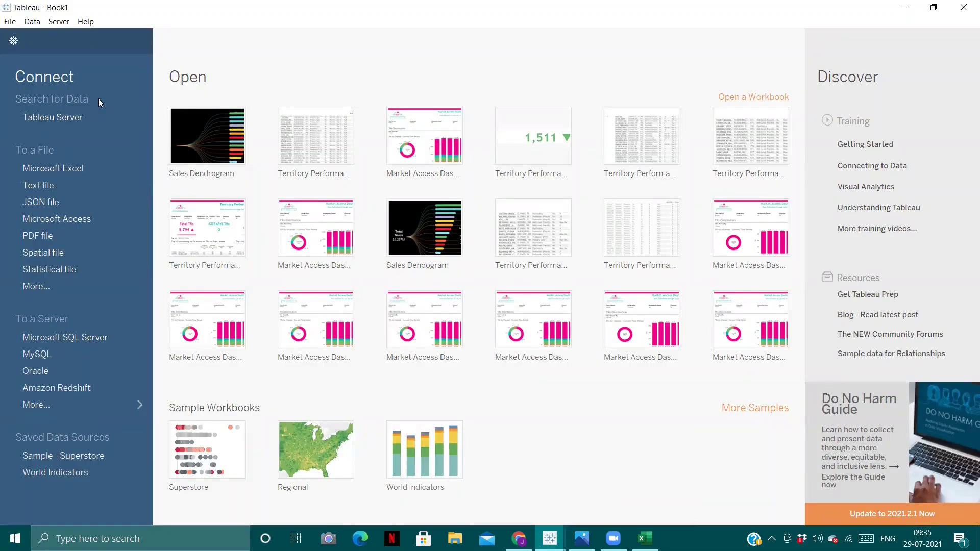
left_click(964, 6)
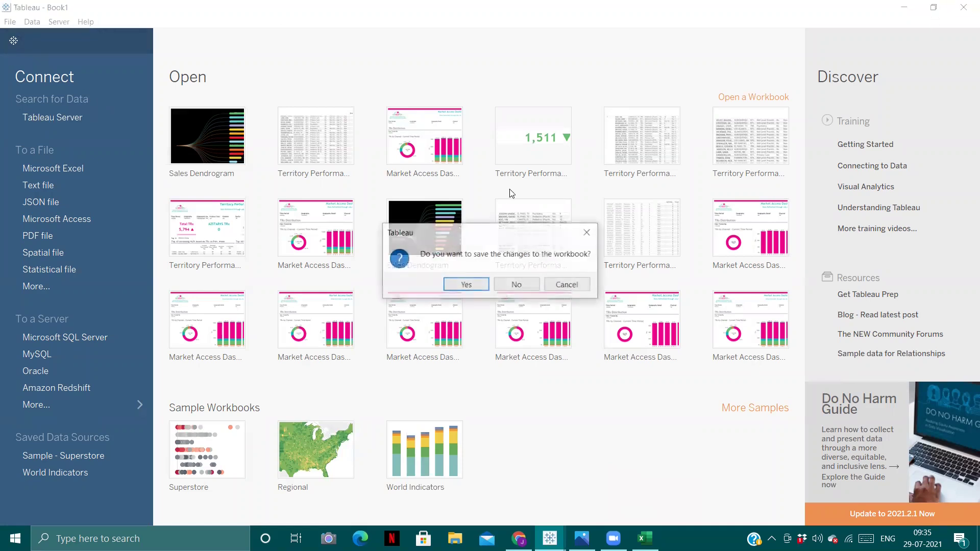
left_click(587, 234)
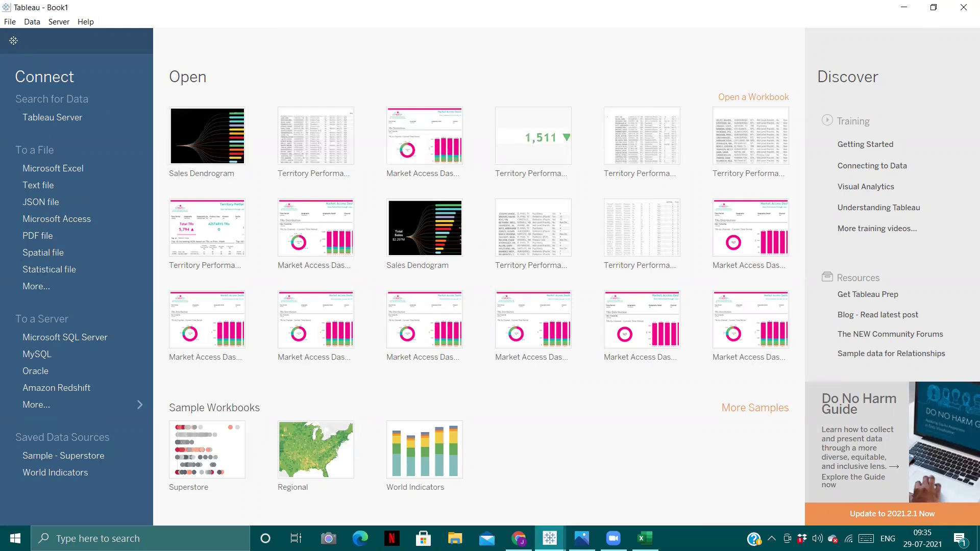
mouse_move(550, 538)
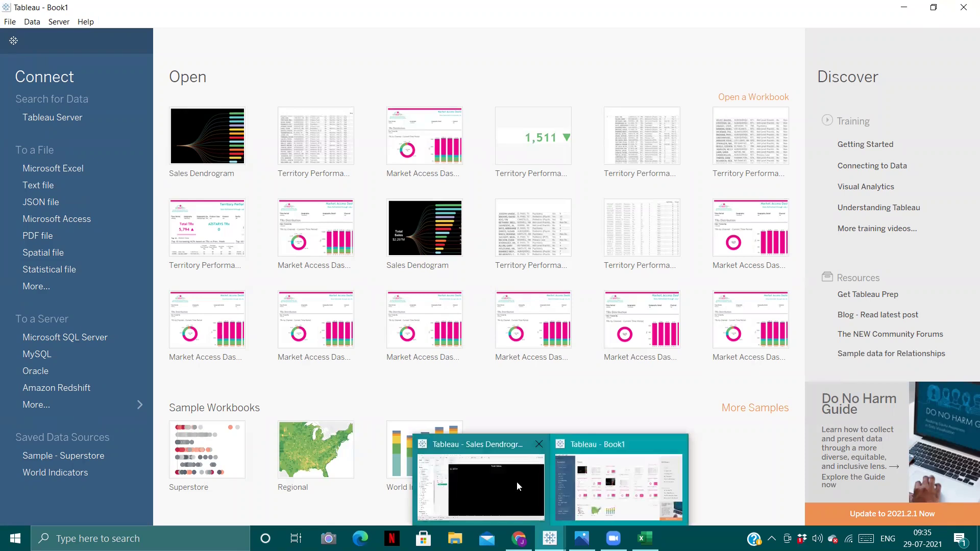
left_click(594, 477)
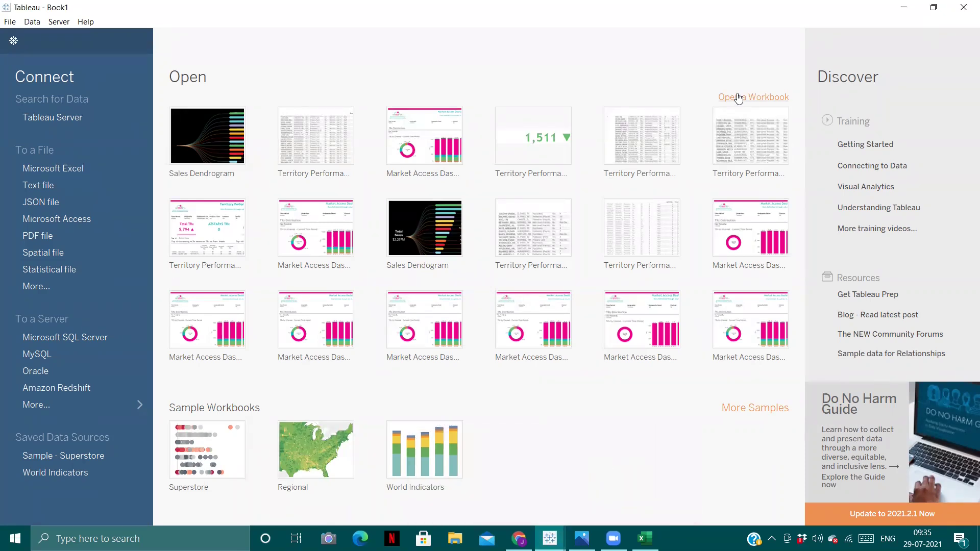
left_click(12, 41)
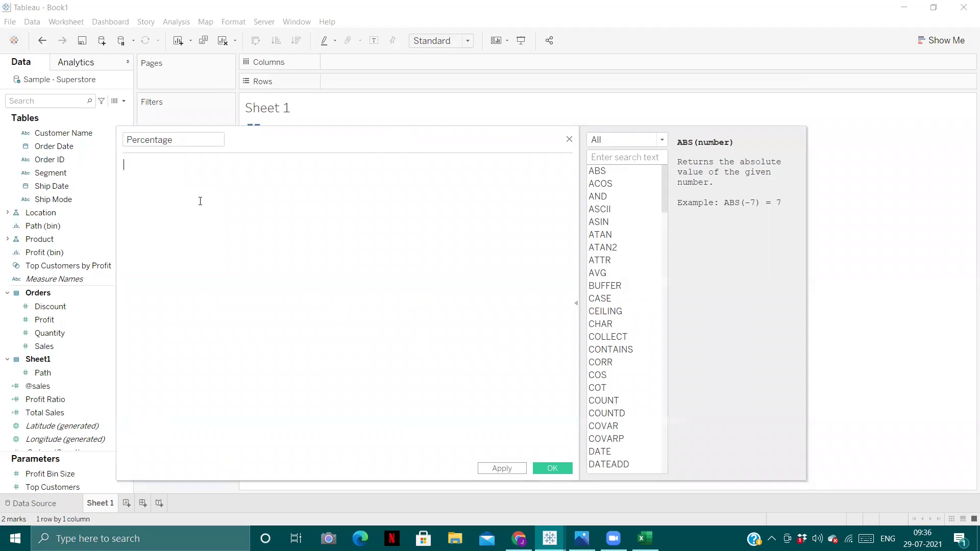
type("@s")
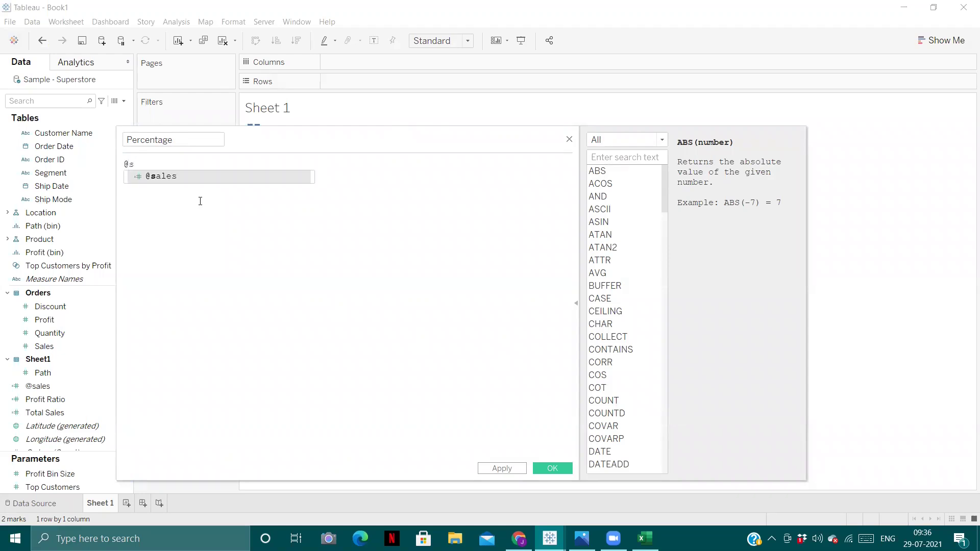
key("Return")
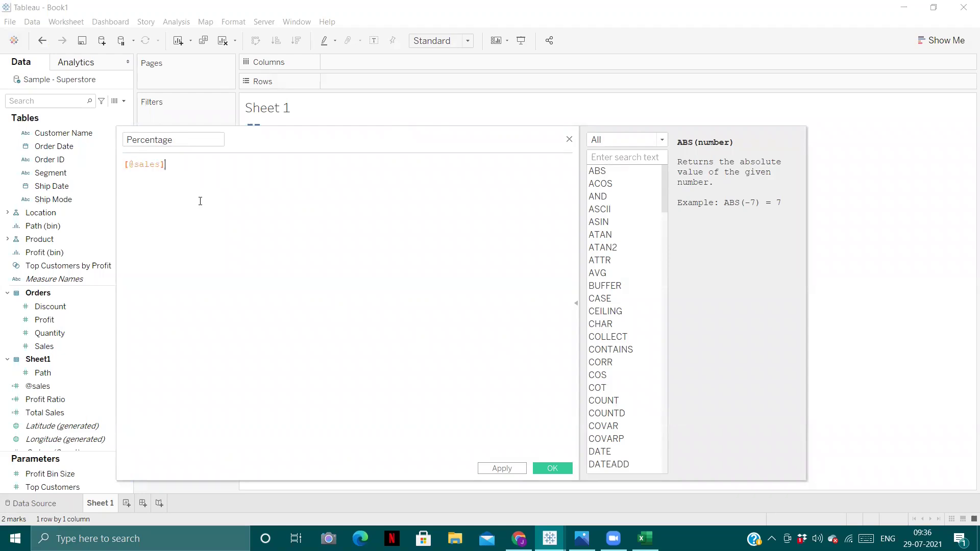
type("/tot")
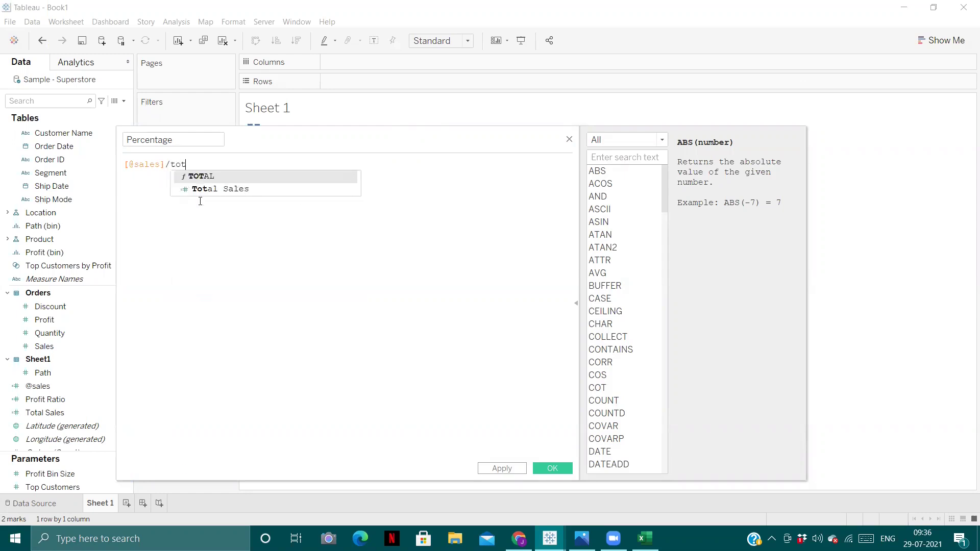
key("Down")
key("Return")
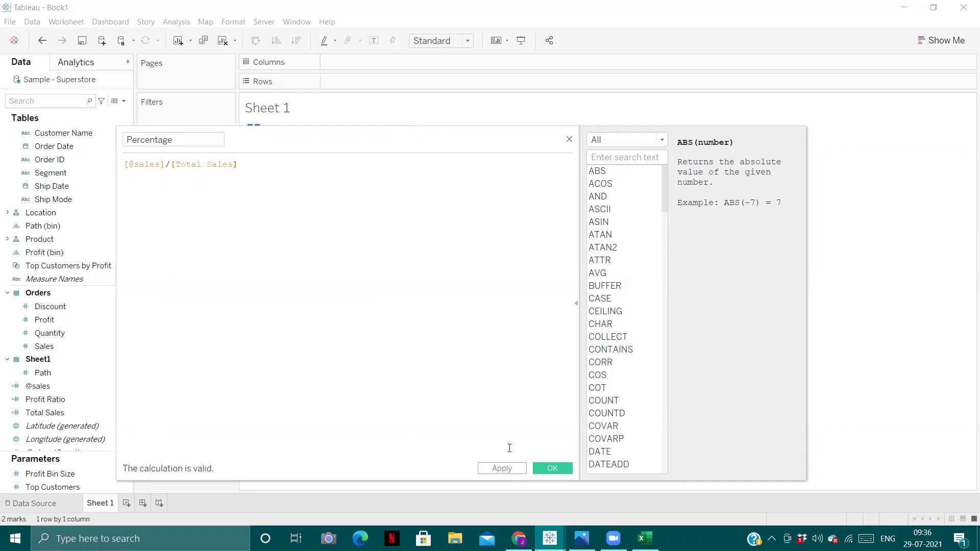
left_click(548, 464)
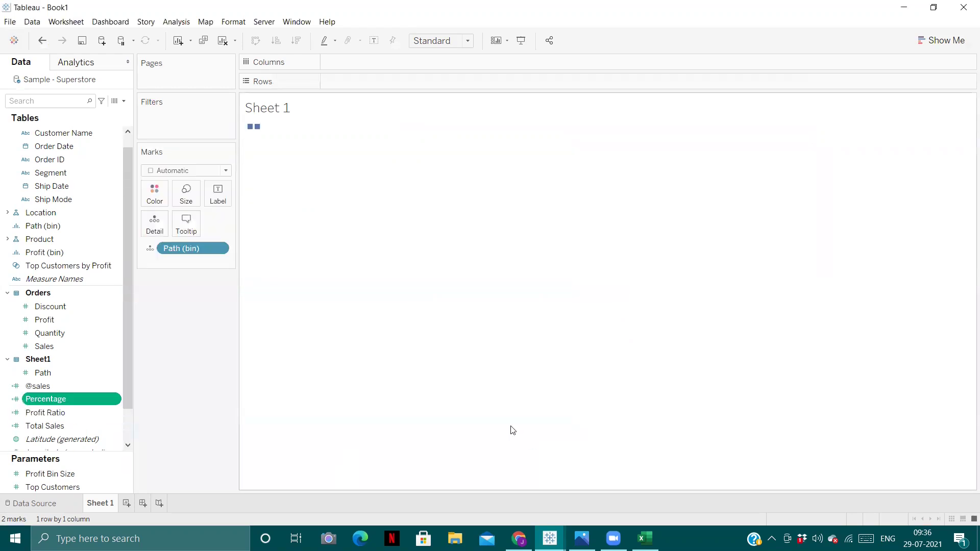
Step: Start a calculated field named Percentage adjusted and begin its formula with the Percentage field
left_click(124, 101)
left_click(105, 112)
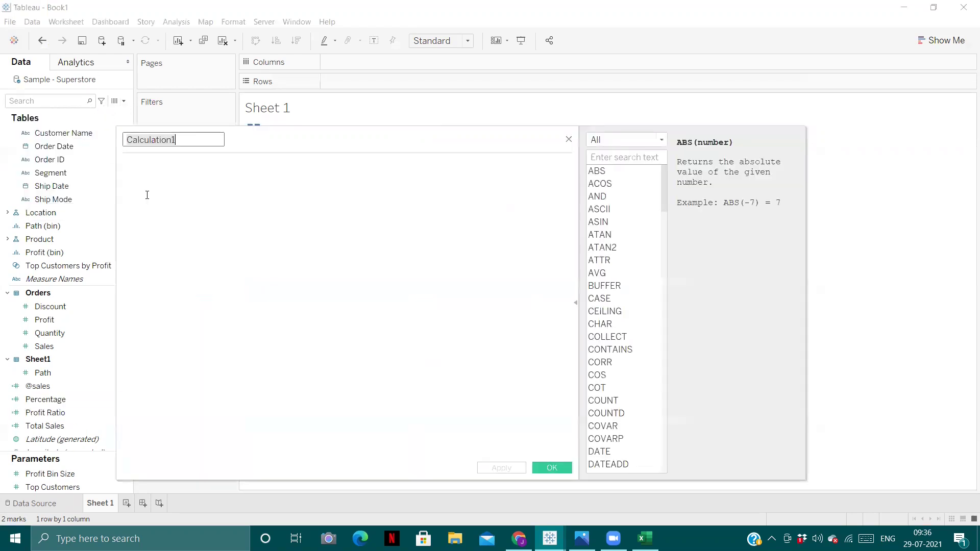
key("BackSpace")
type("Per")
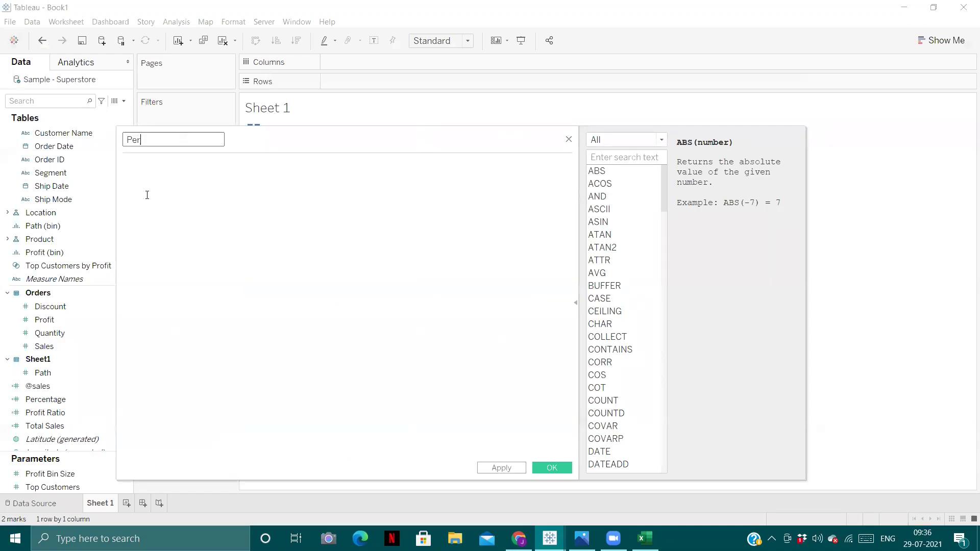
type("centage adjusted")
left_click(150, 175)
type("percen")
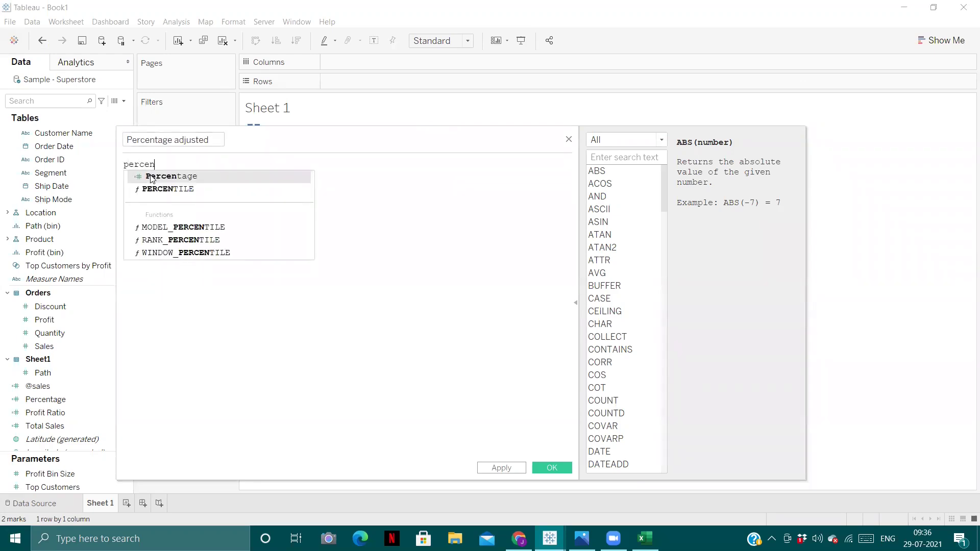
left_click(151, 176)
Step: Divide the Percentage field by WINDOW_MAX of Percentage in the Percentage adjusted formula and save the field
type("/window")
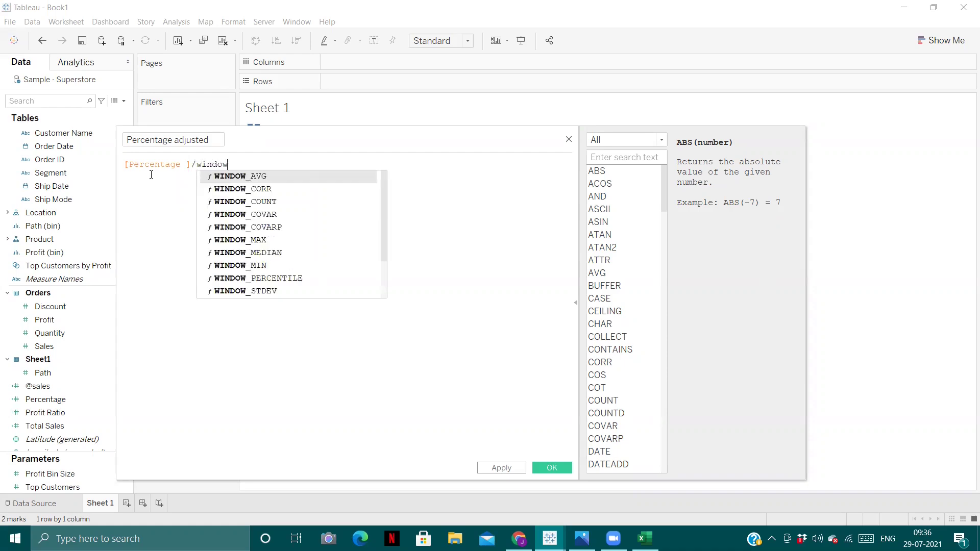
key("Down")
key("Down")
key("Down")
key("Down")
key("Down")
key("Escape")
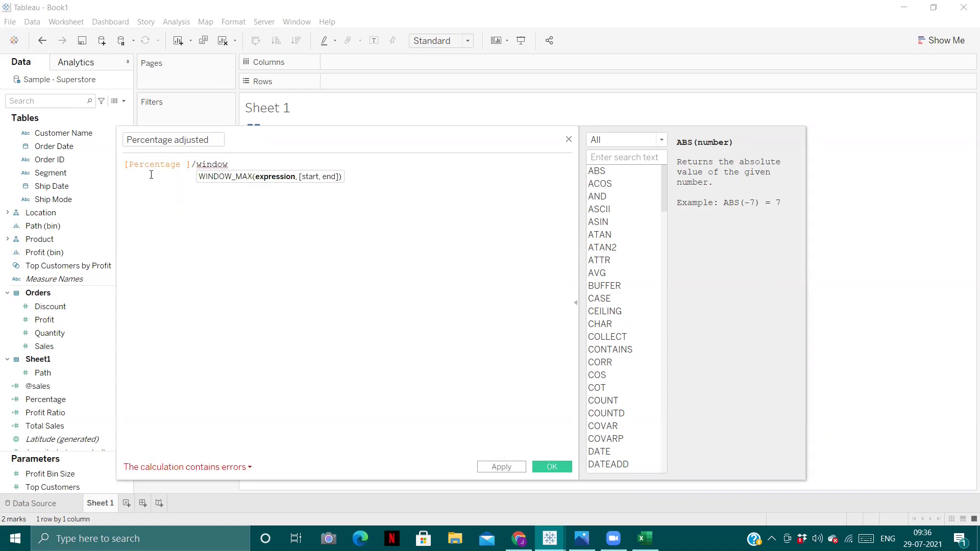
key("Return")
type("per")
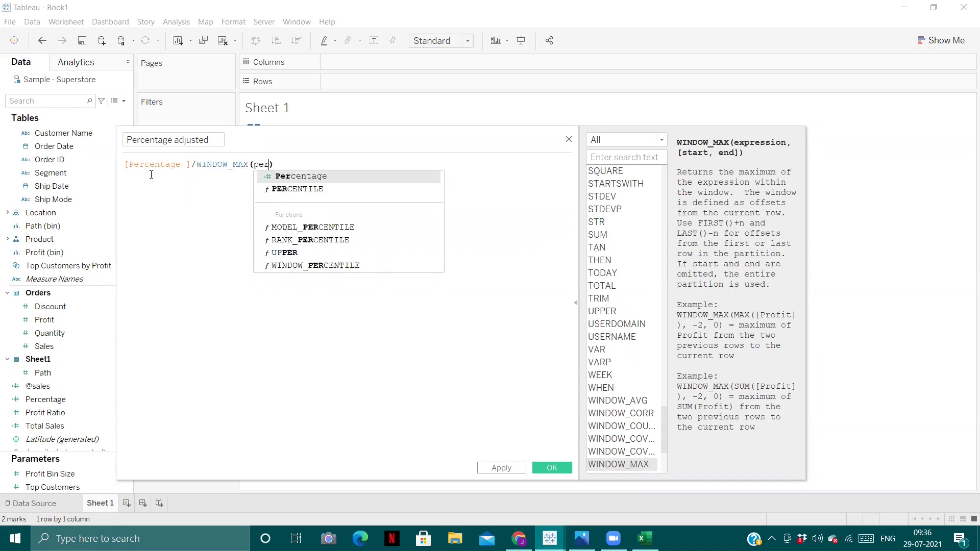
key("Return")
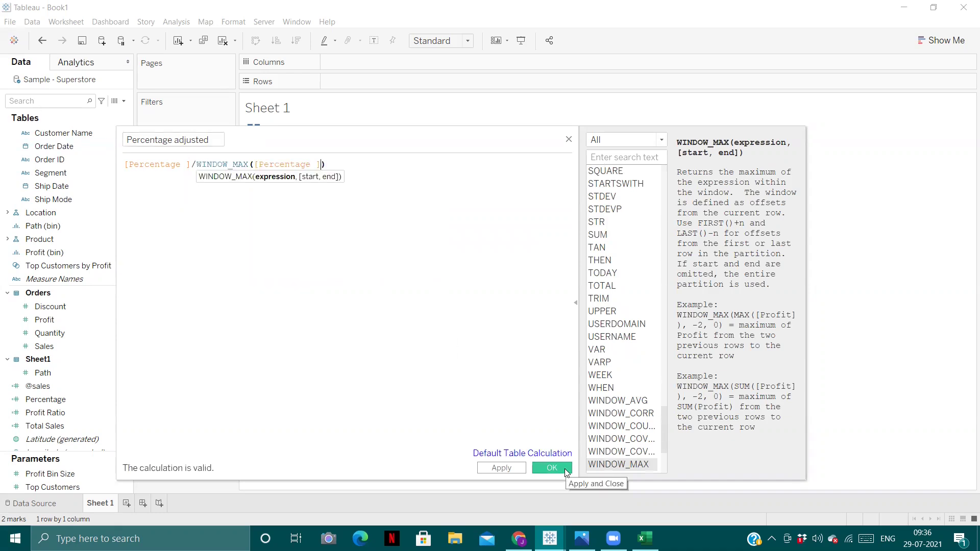
left_click(552, 468)
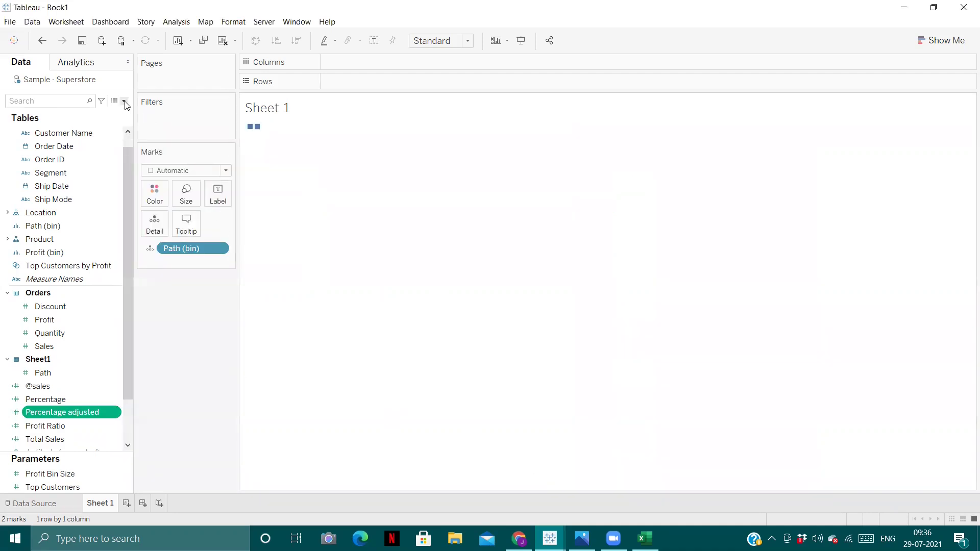
Step: Start a new calculated field named rank
left_click(126, 103)
left_click(49, 110)
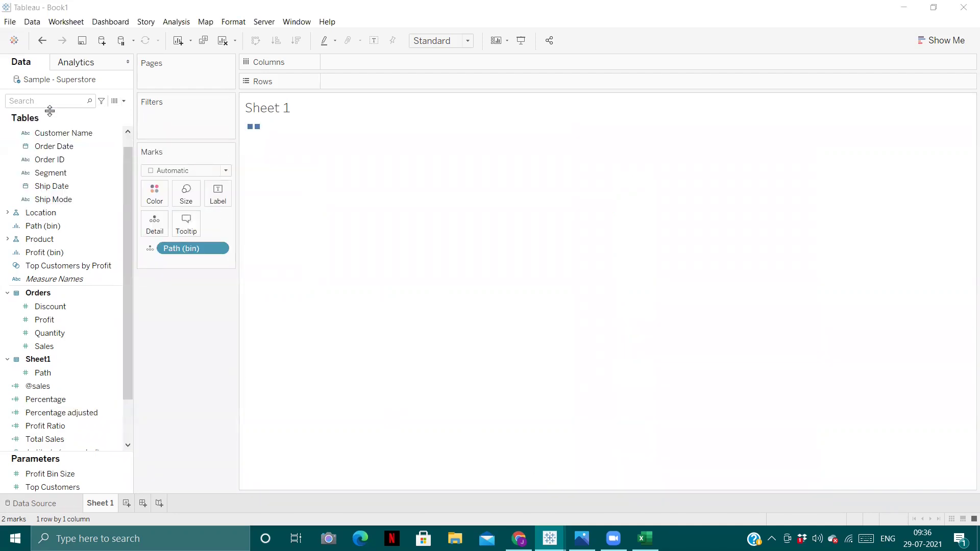
key("BackSpace")
type("r")
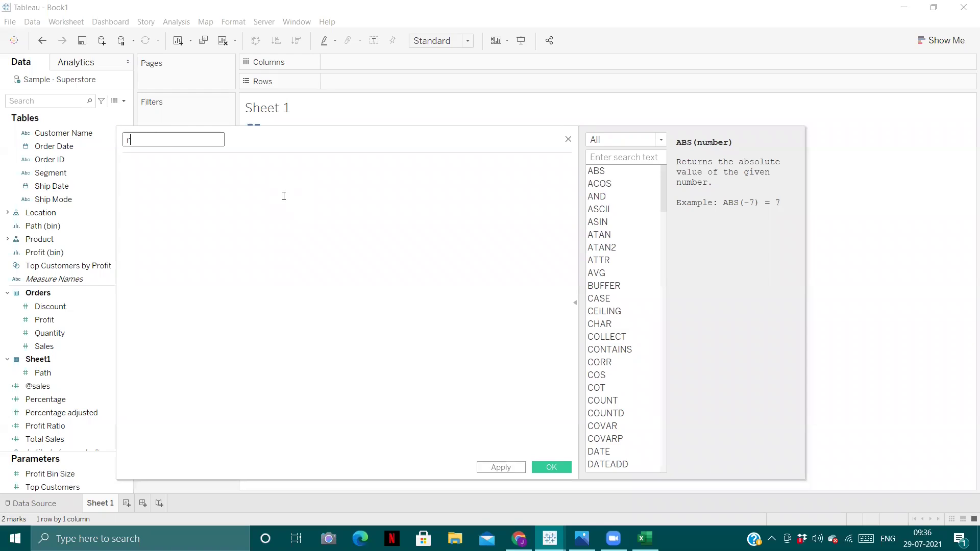
type("ank")
left_click(284, 195)
type("rank")
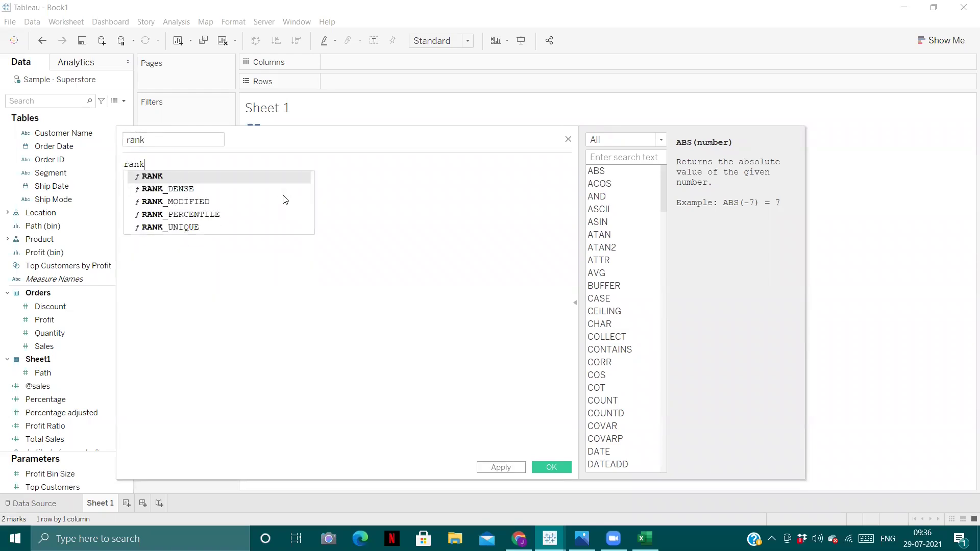
key("Down")
key("Down")
key("Down")
key("Down")
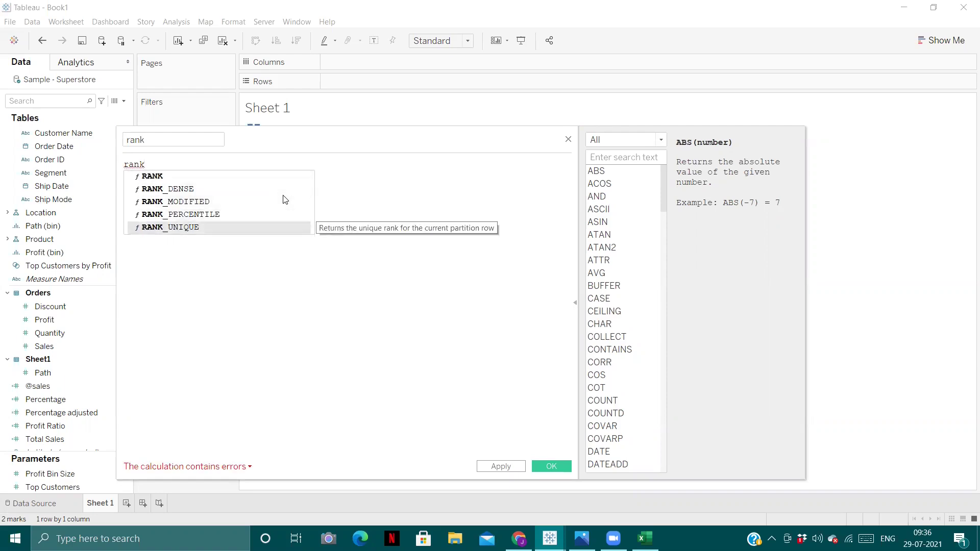
key("Return")
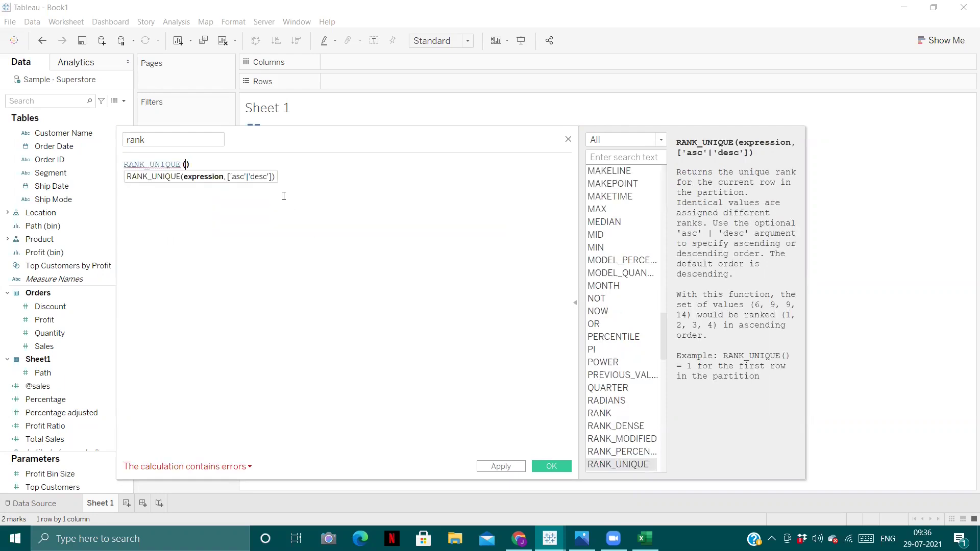
type("@")
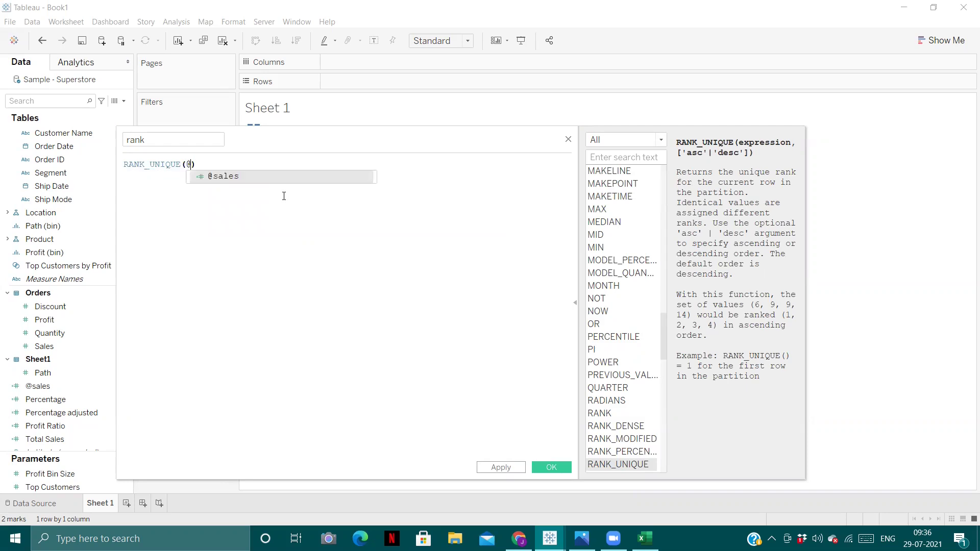
key("Return")
type(",")
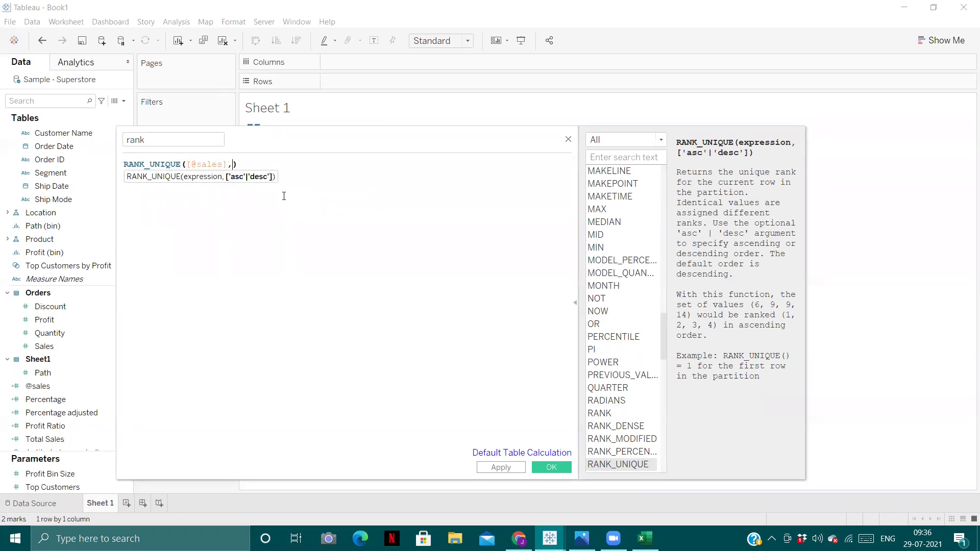
type("'desc'")
left_click(559, 470)
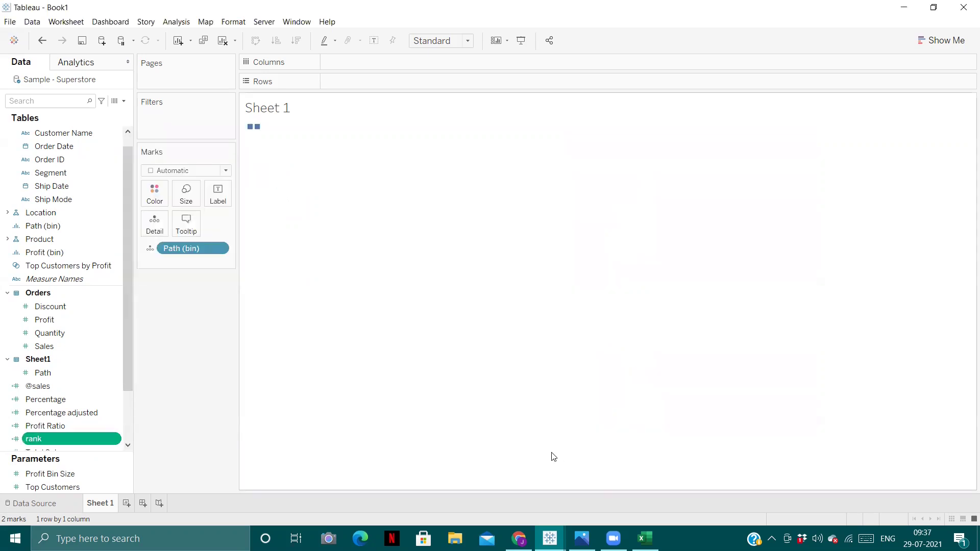
Step: Create a calculated field named X with the formula (INDEX()-1)*0.12-6 and save it
left_click(124, 100)
left_click(93, 114)
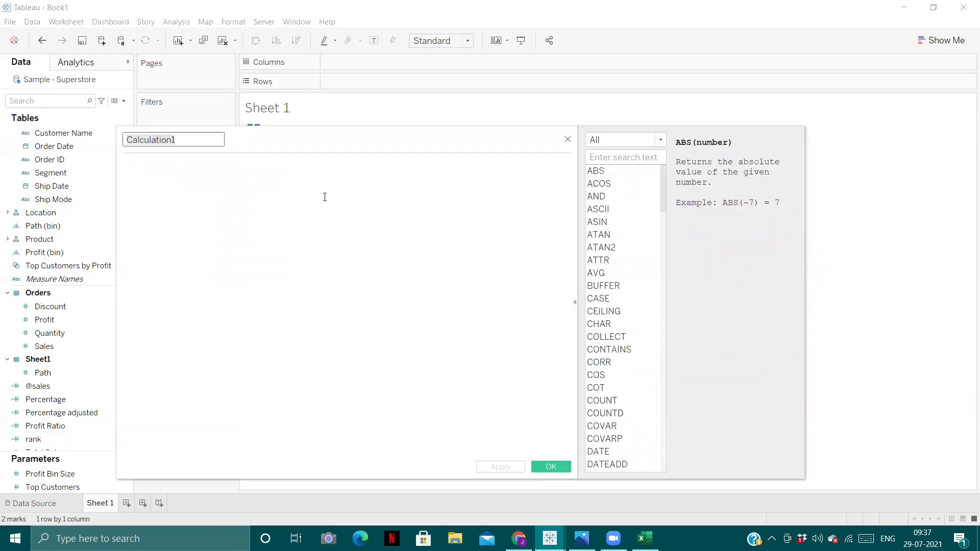
type("X")
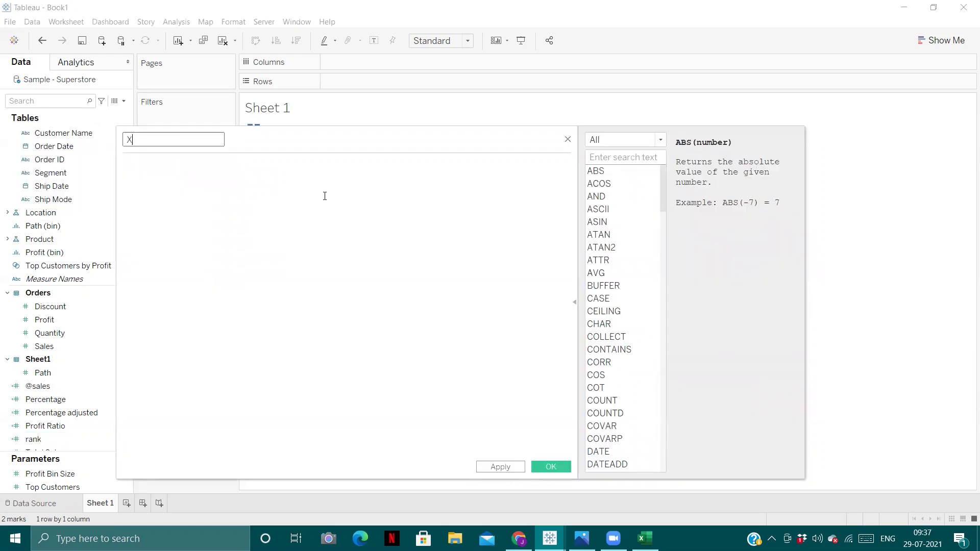
left_click(330, 204)
type("(inde")
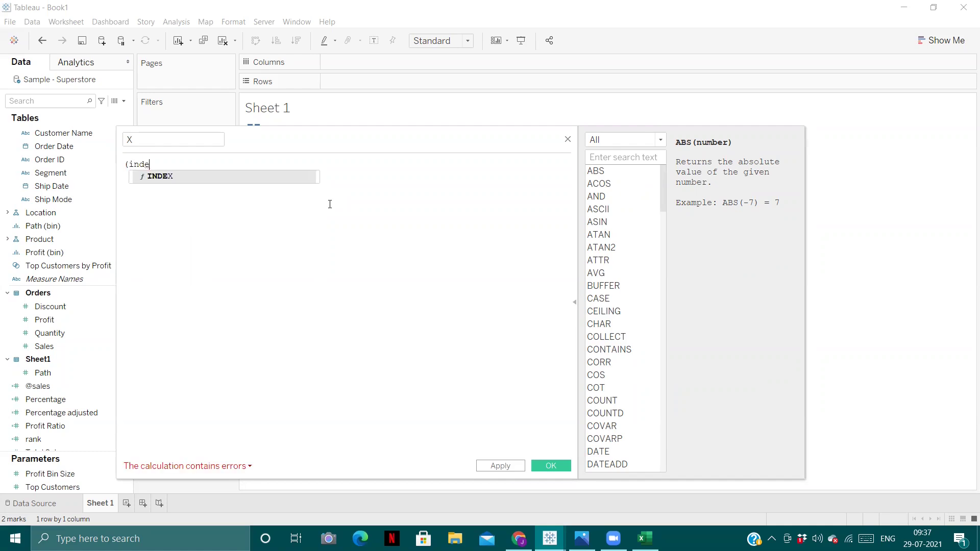
key("Return")
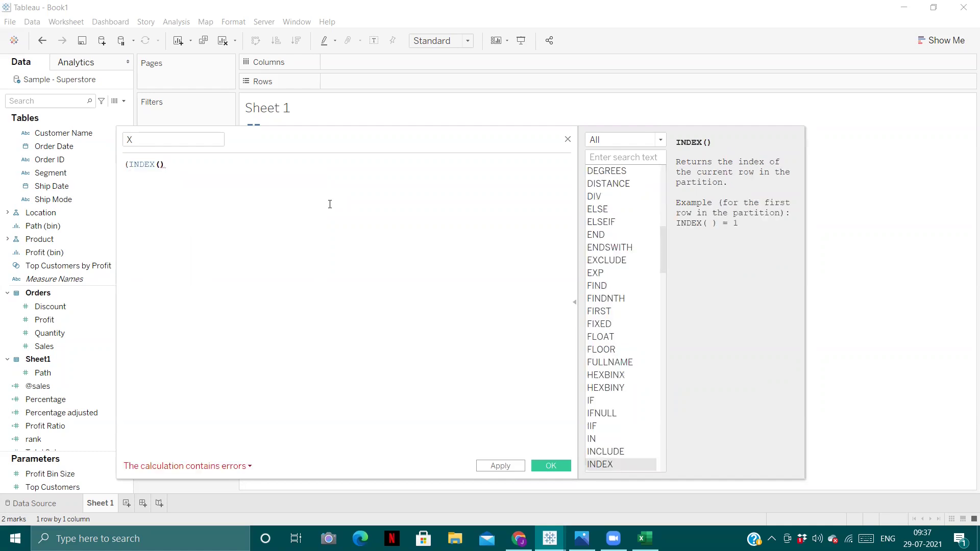
type("-1")
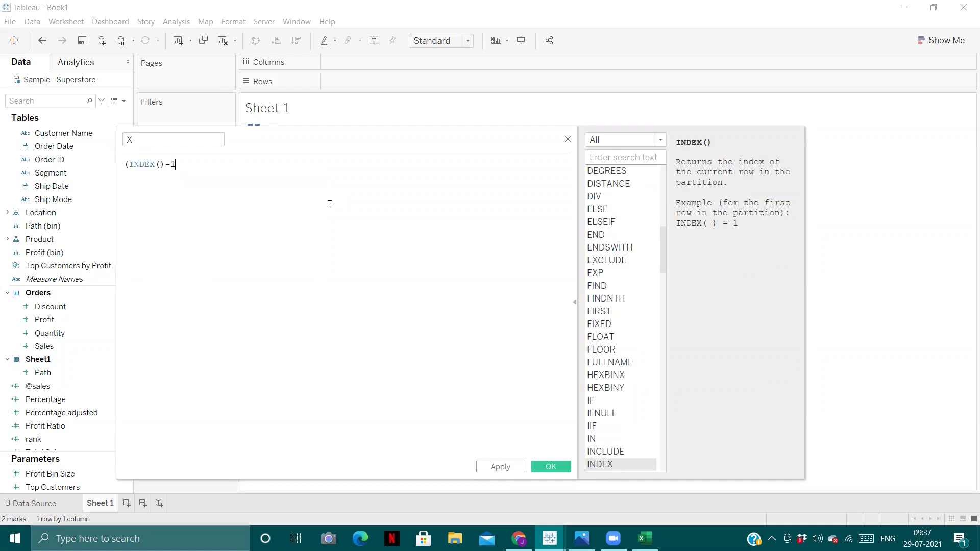
type(")")
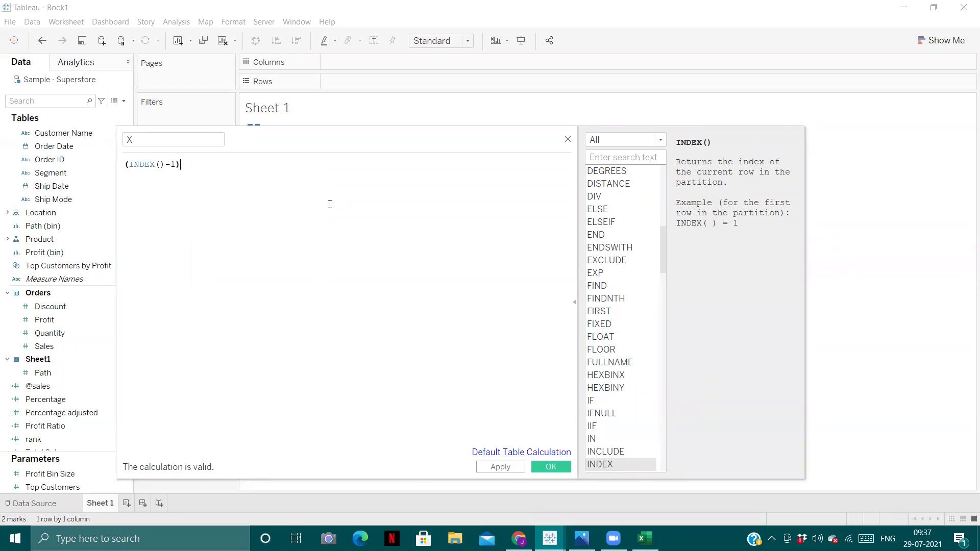
type("*0.12-6")
left_click(558, 468)
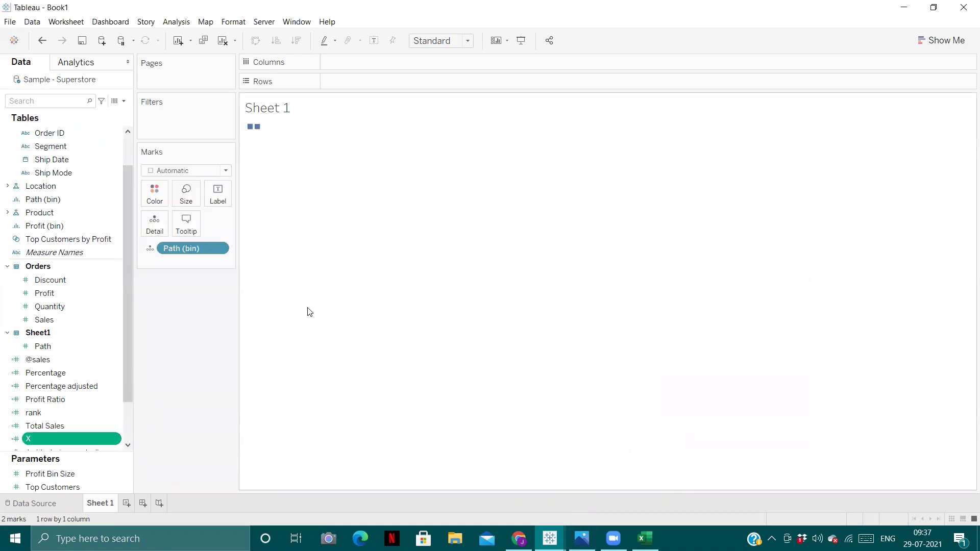
Step: Create a calculated field named Sigmoid with the formula 1/(1+EXP(-[X])) and save it
left_click(123, 100)
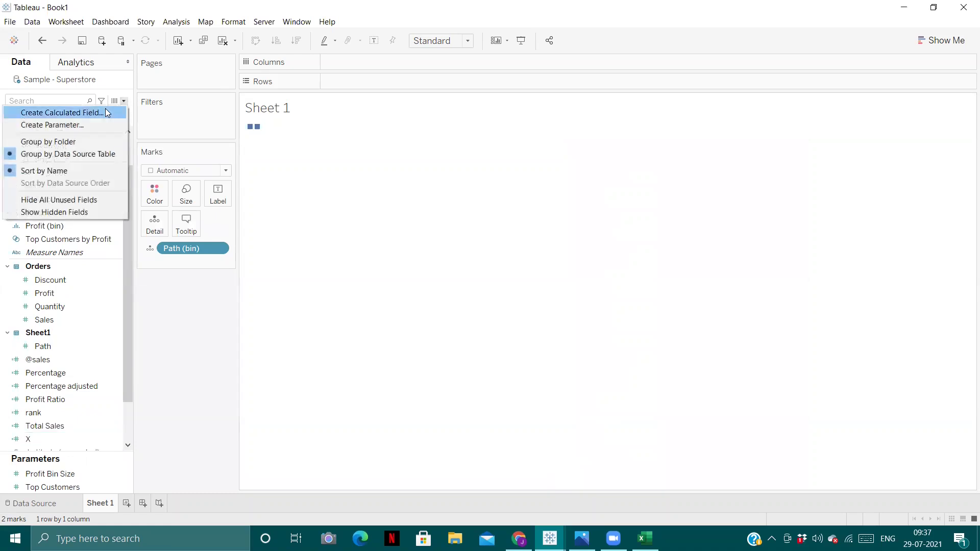
left_click(106, 112)
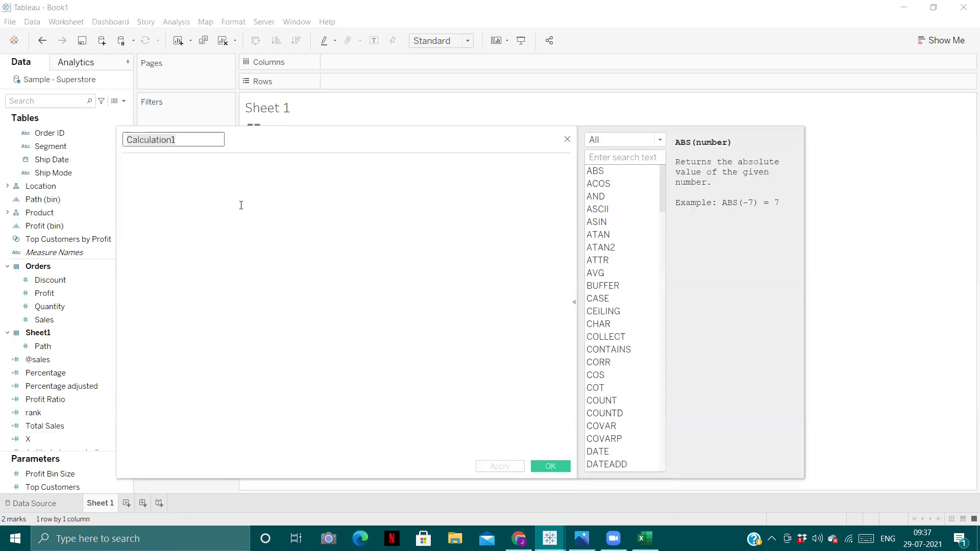
key("BackSpace")
type("Sigmoid")
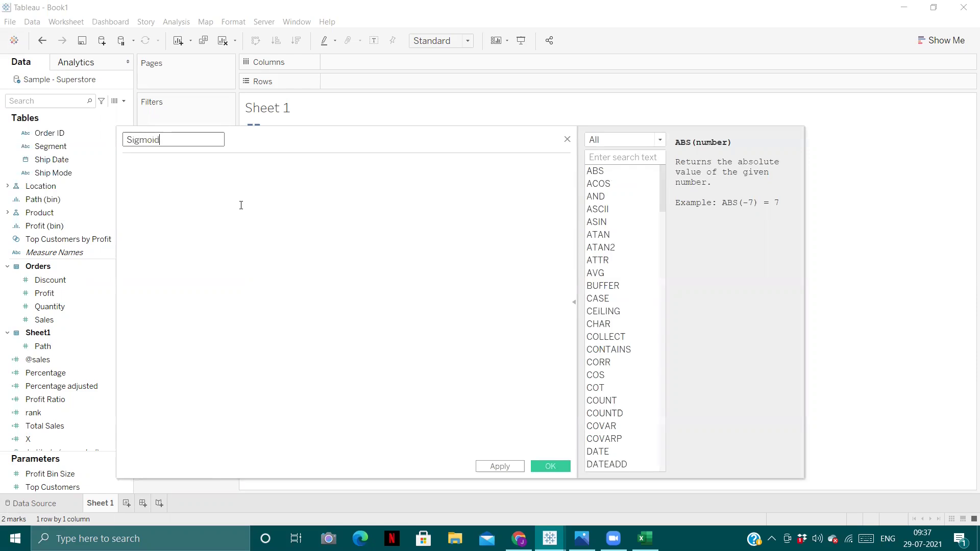
left_click(241, 205)
type("1/(1+exp")
key("Return")
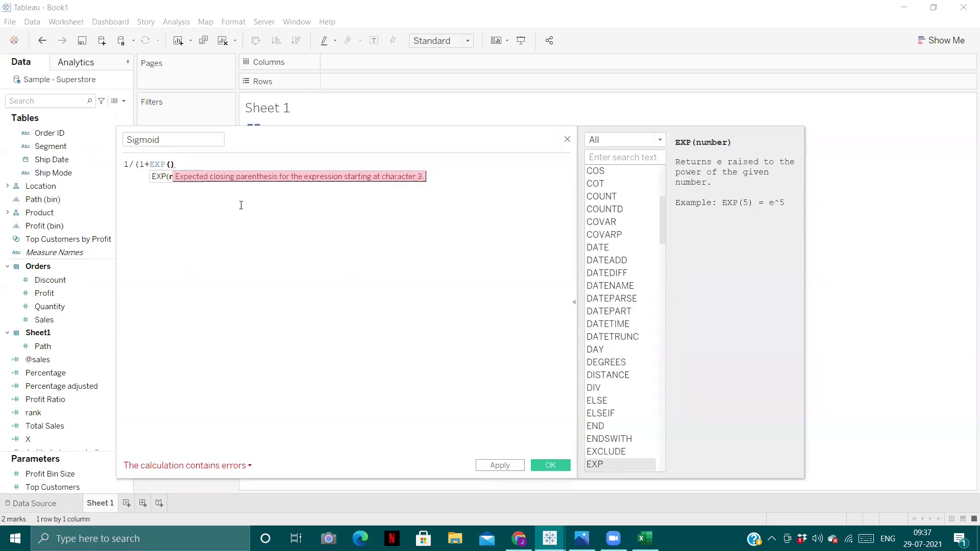
type("-x")
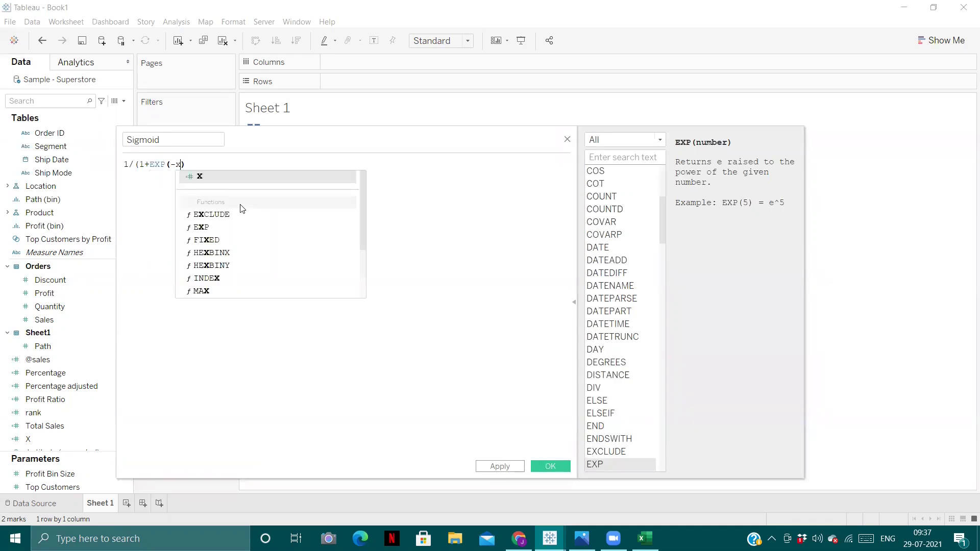
key("Return")
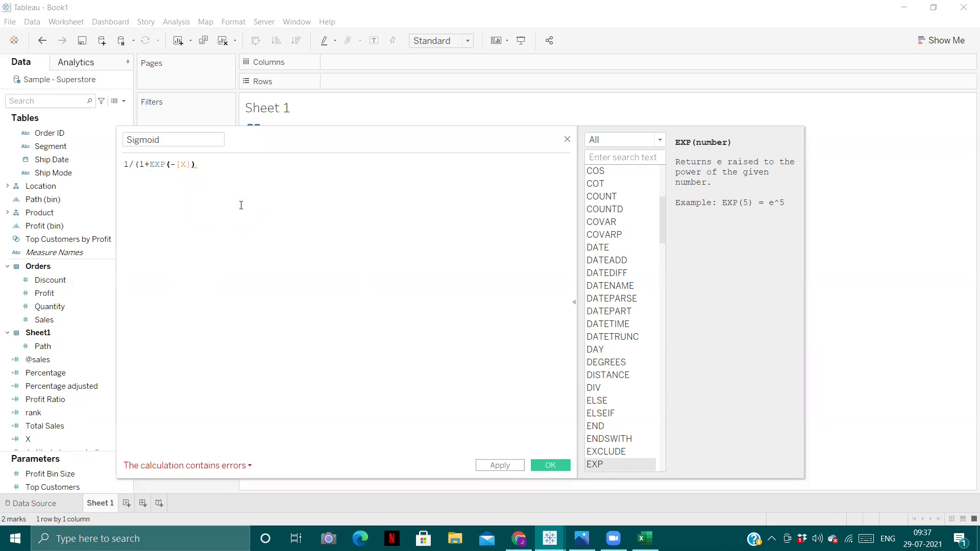
type(")")
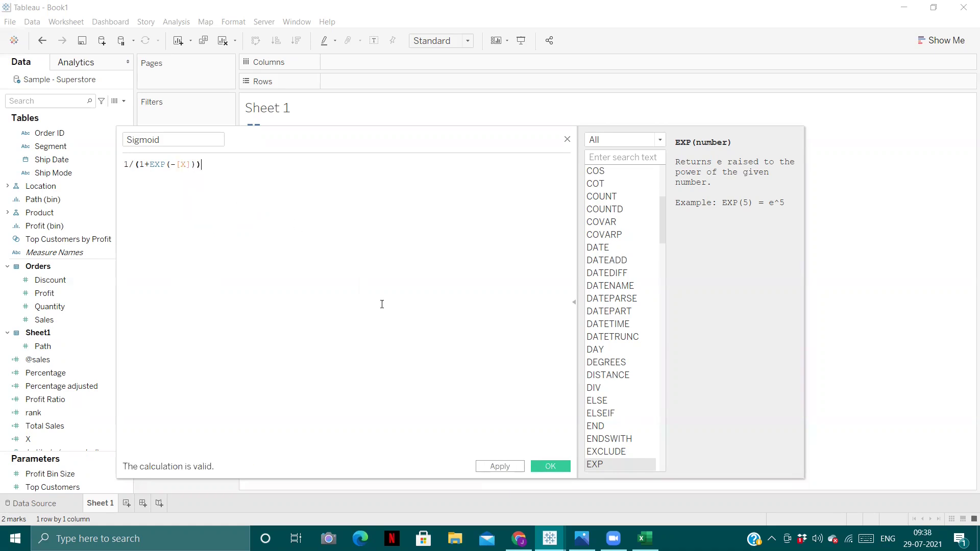
left_click(548, 466)
Step: Start a calculated field named Y and begin its formula with [Sigmoid]*([rank]
left_click(125, 102)
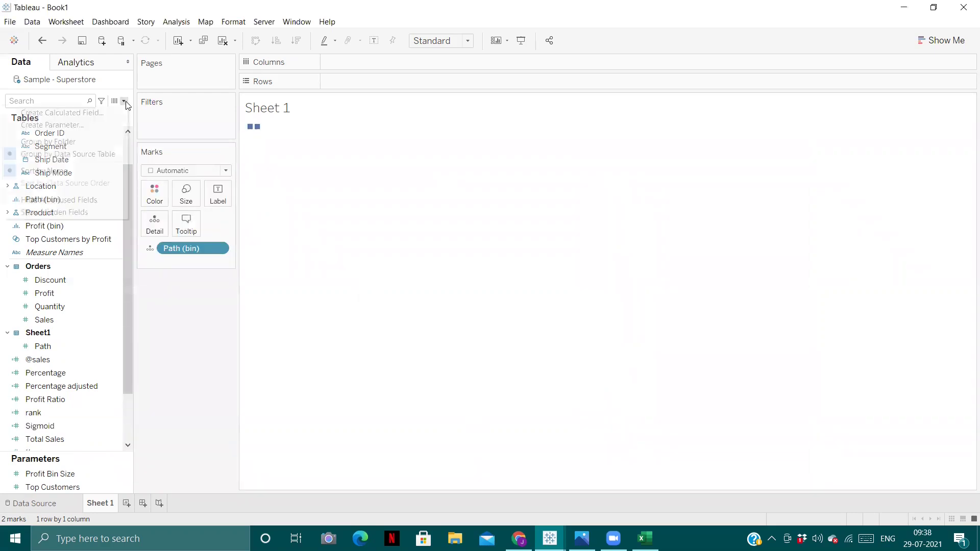
left_click(95, 118)
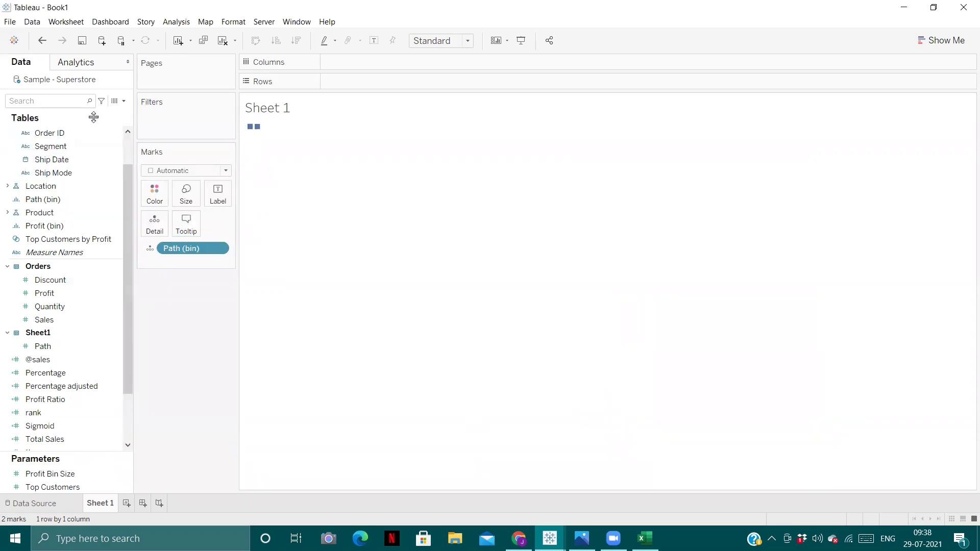
key("BackSpace")
type("Y")
left_click(320, 195)
type("sigm")
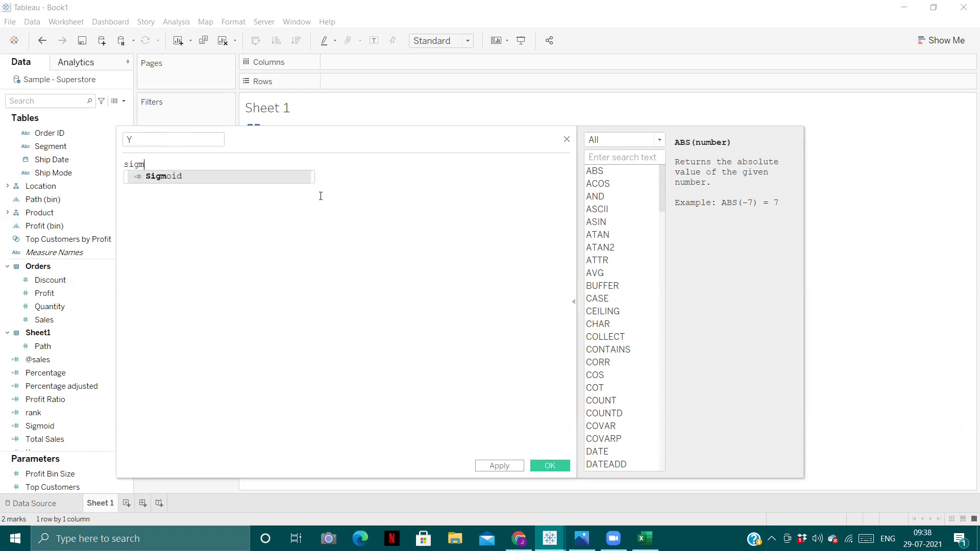
key("Return")
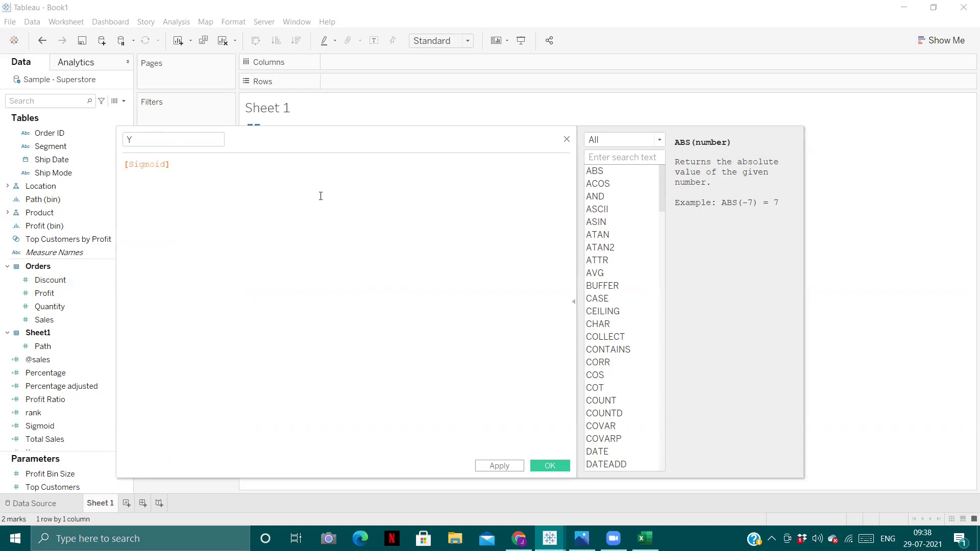
type("*")
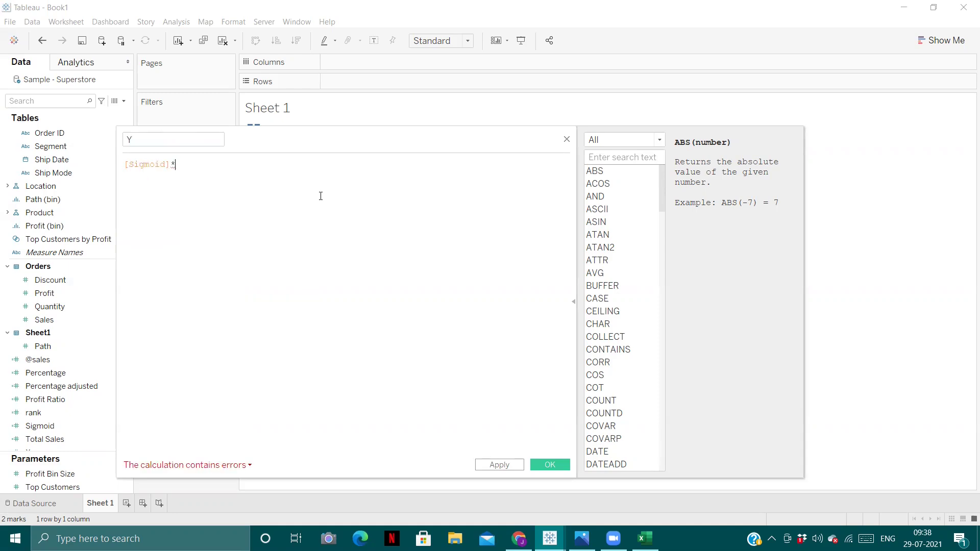
type(" (ran")
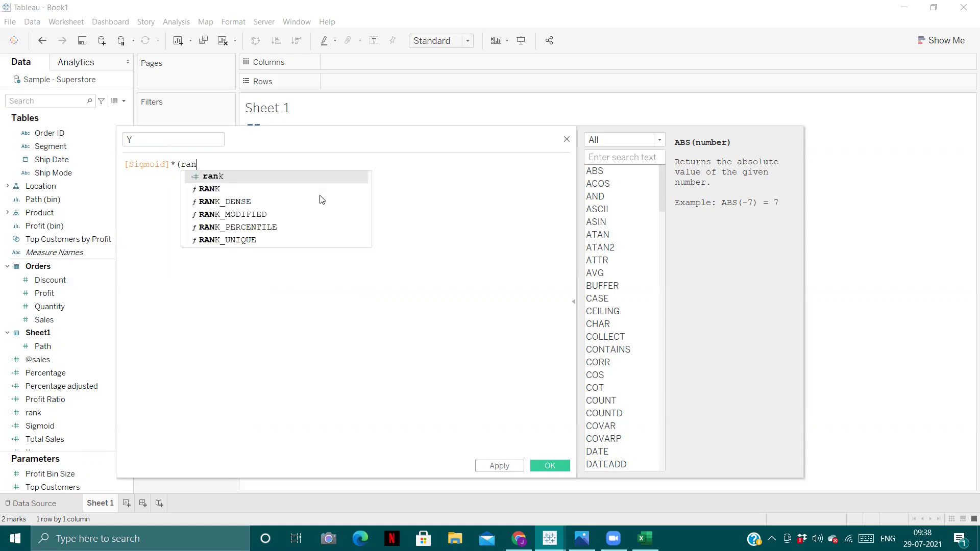
key("Return")
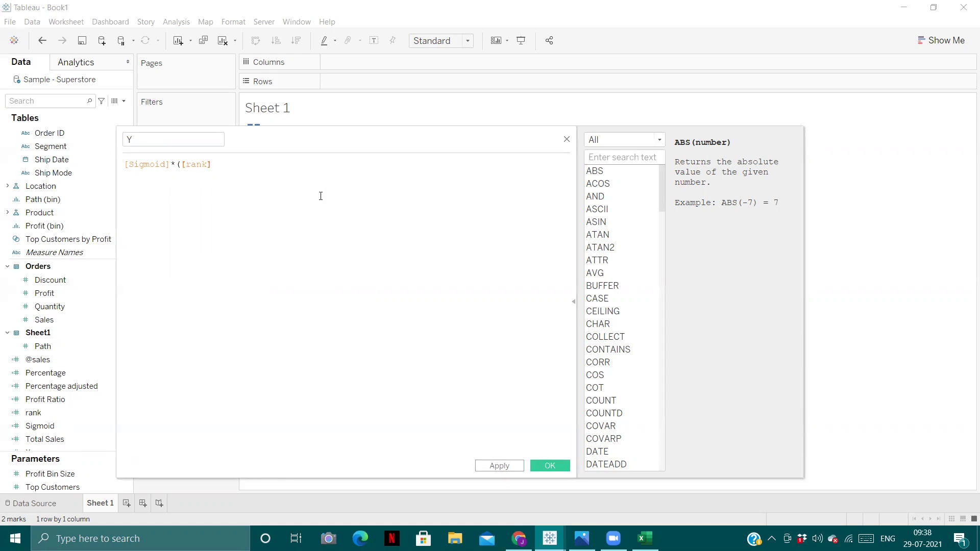
Step: Complete the Y formula as [Sigmoid]*([rank]-(WINDOW_MAX([rank])+1)/2)/100 and save the calculated field
type("-(")
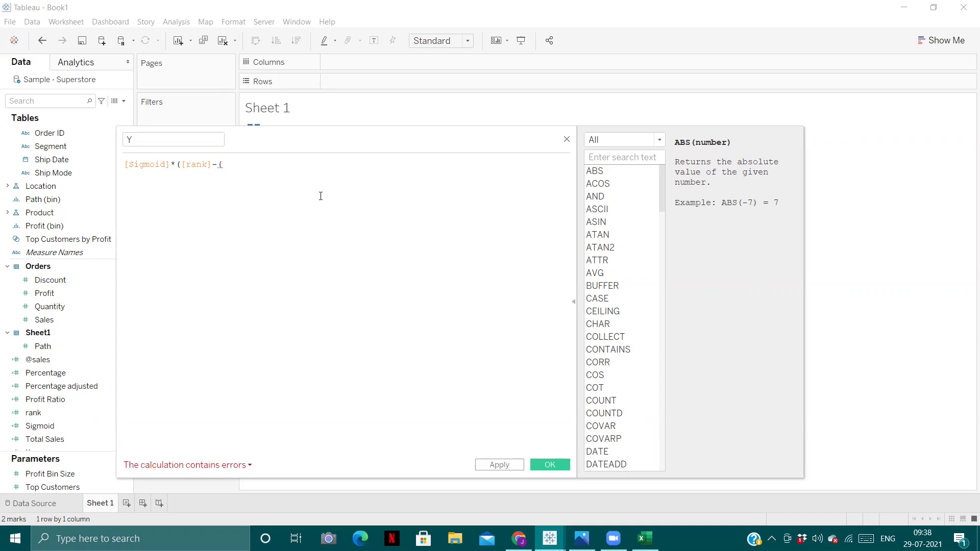
type("win")
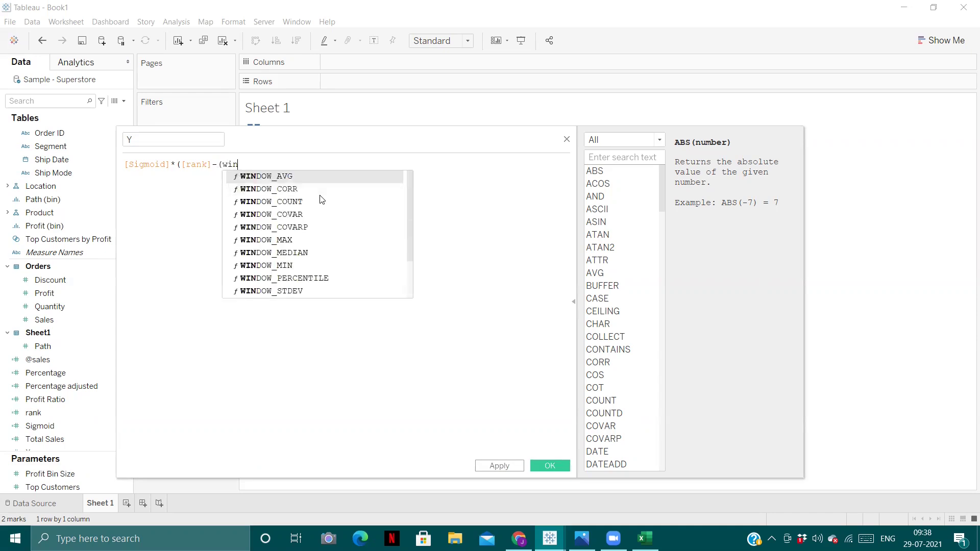
type("do")
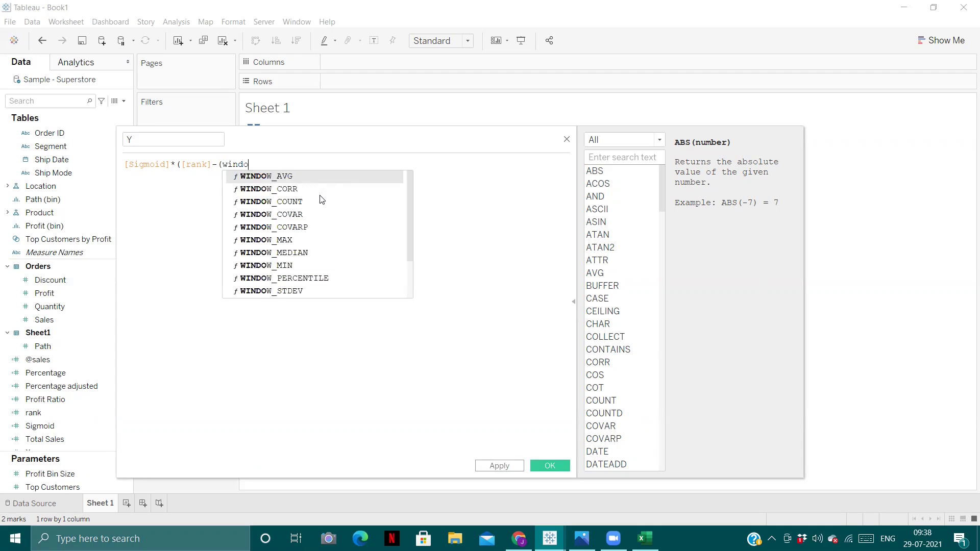
type("w_ma")
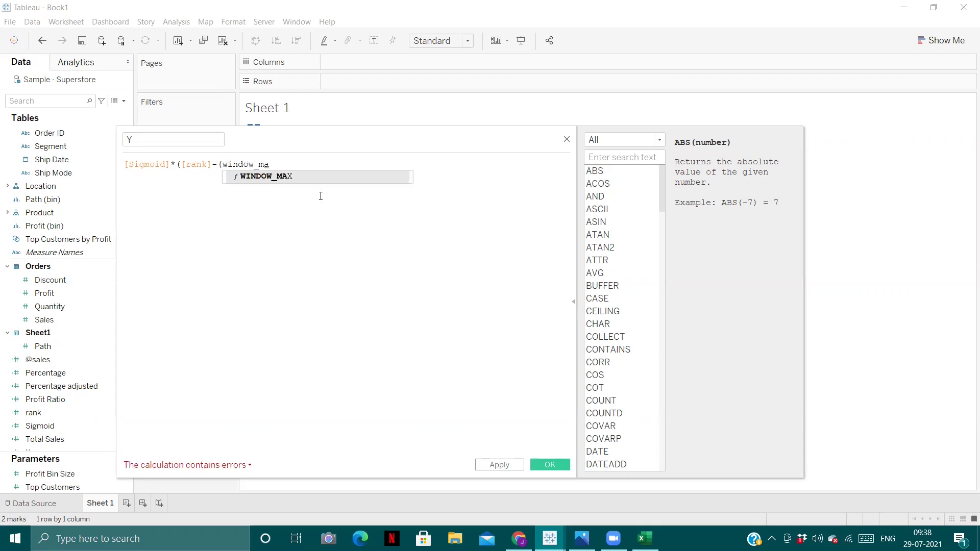
key("Return")
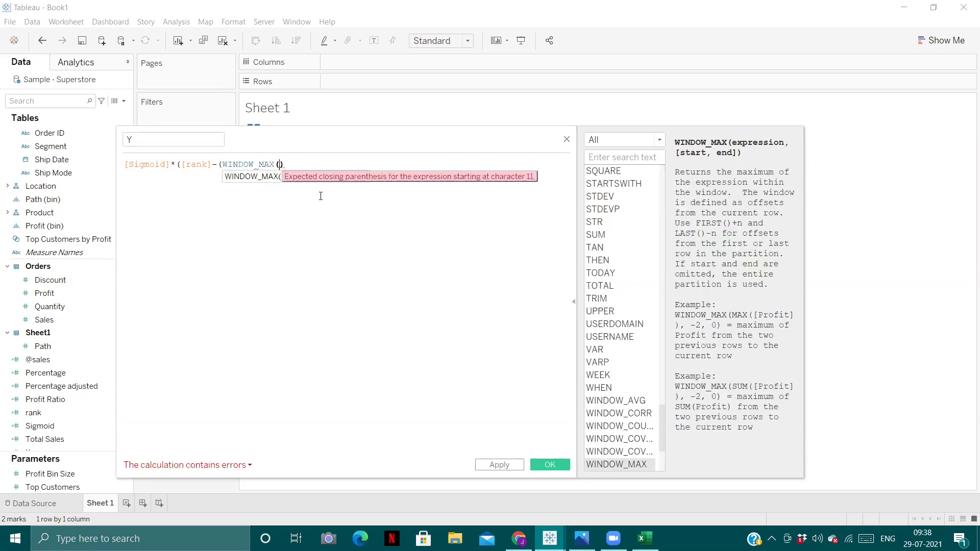
type("ra")
key("Down")
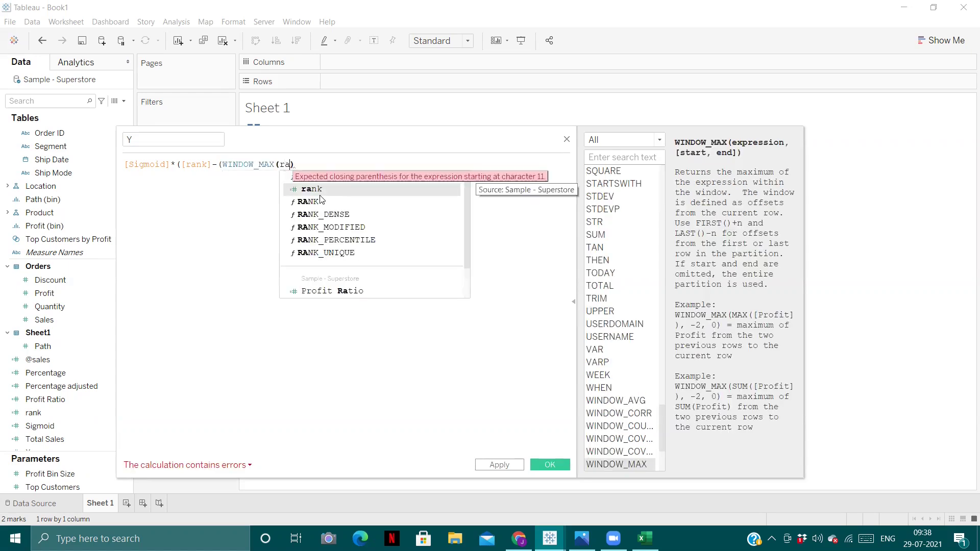
key("Return")
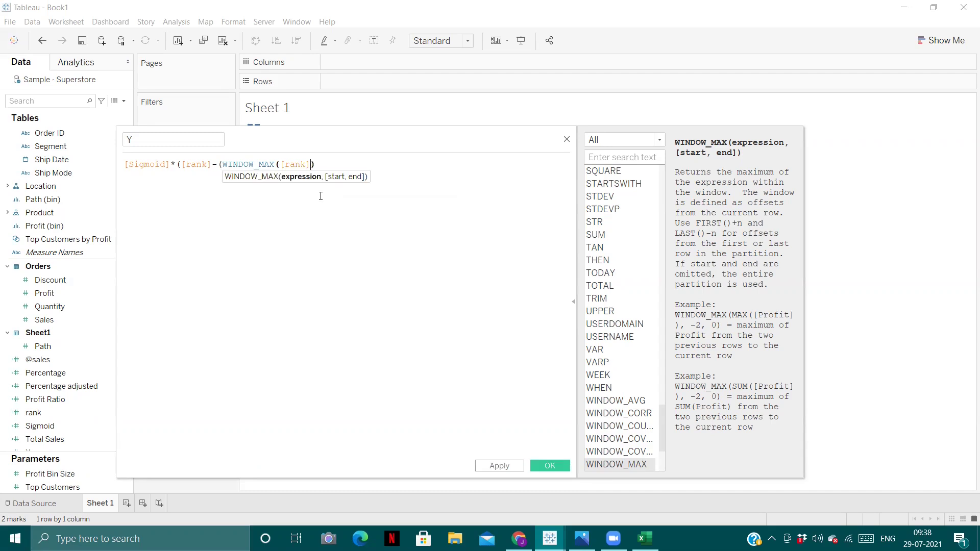
type(")+")
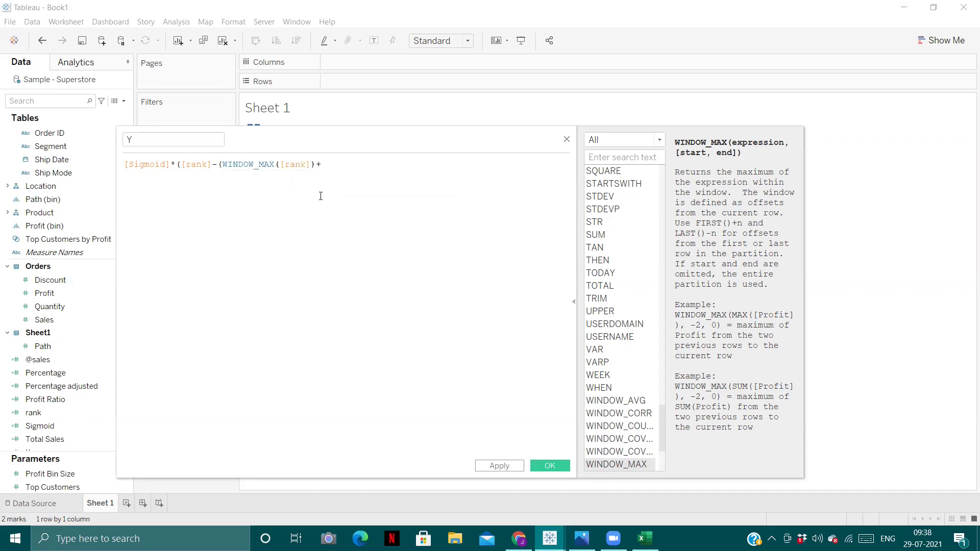
type("1)/2)/100")
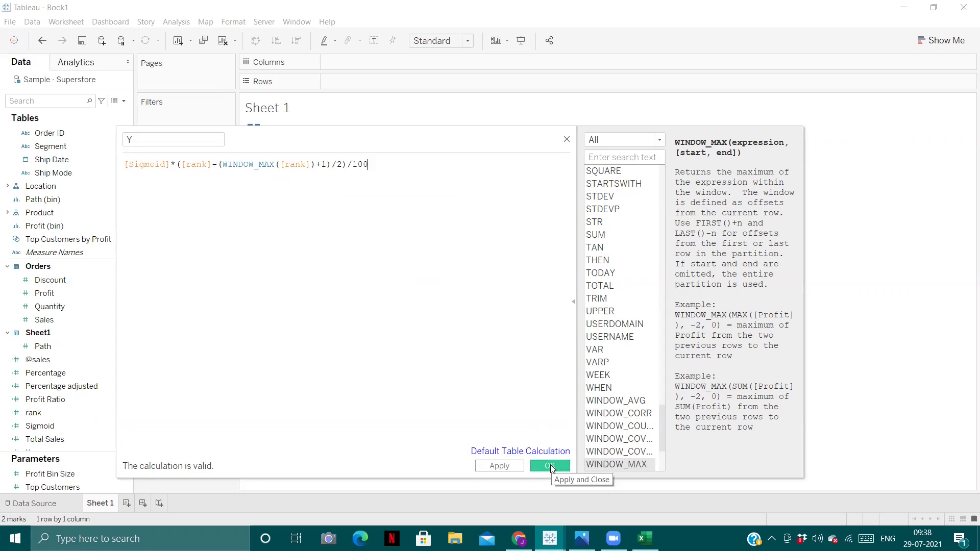
left_click(550, 466)
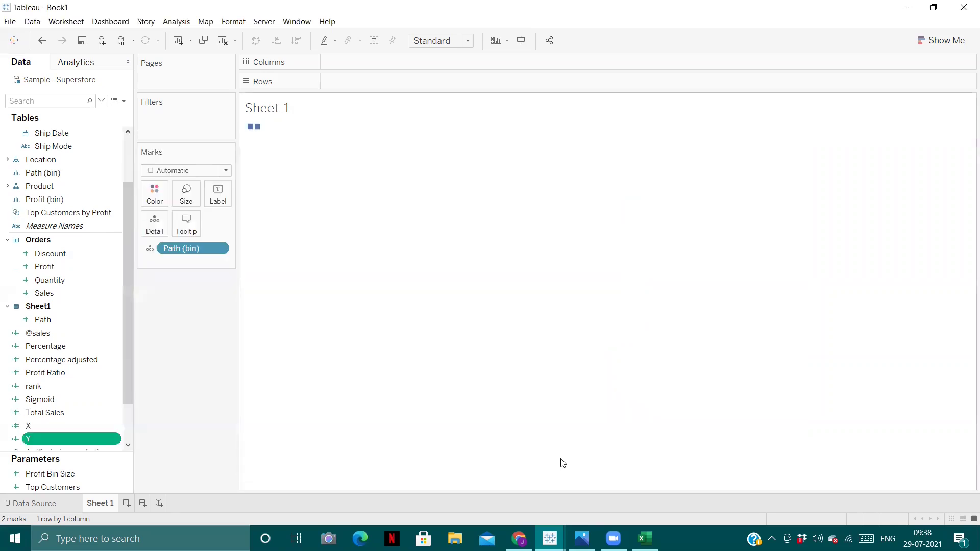
Step: Start a new calculated field in the Sample - Superstore data source and name it Size
left_click(581, 538)
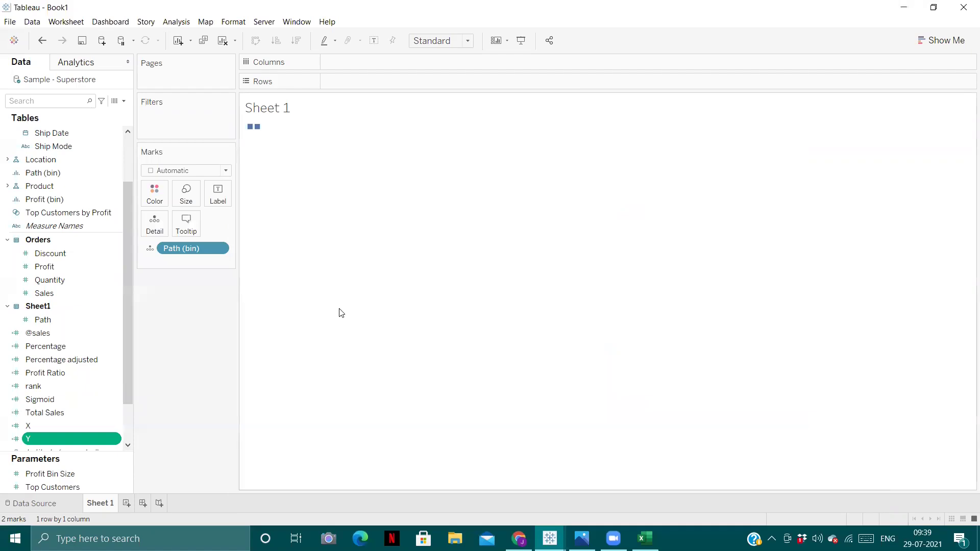
left_click(906, 11)
left_click(123, 101)
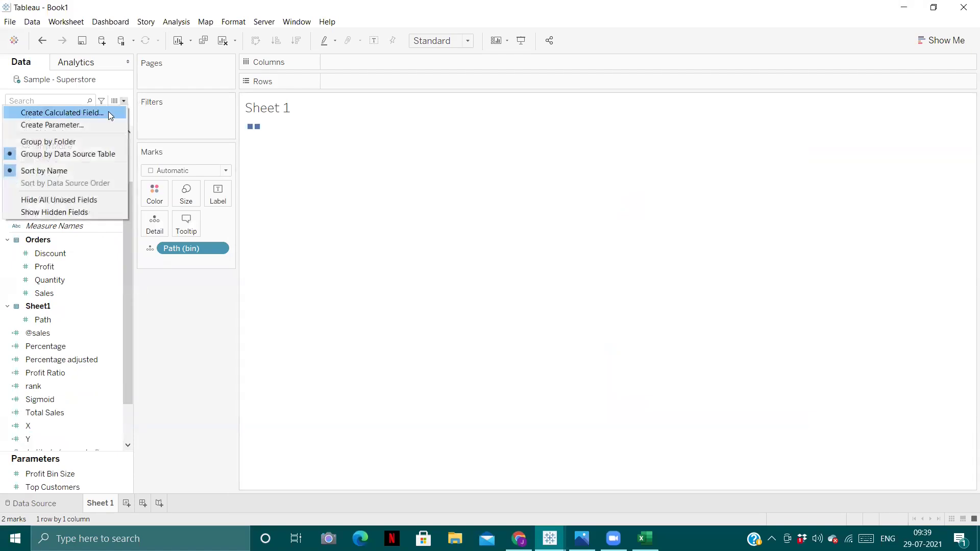
left_click(105, 111)
key("BackSpace")
type("Size")
left_click(269, 163)
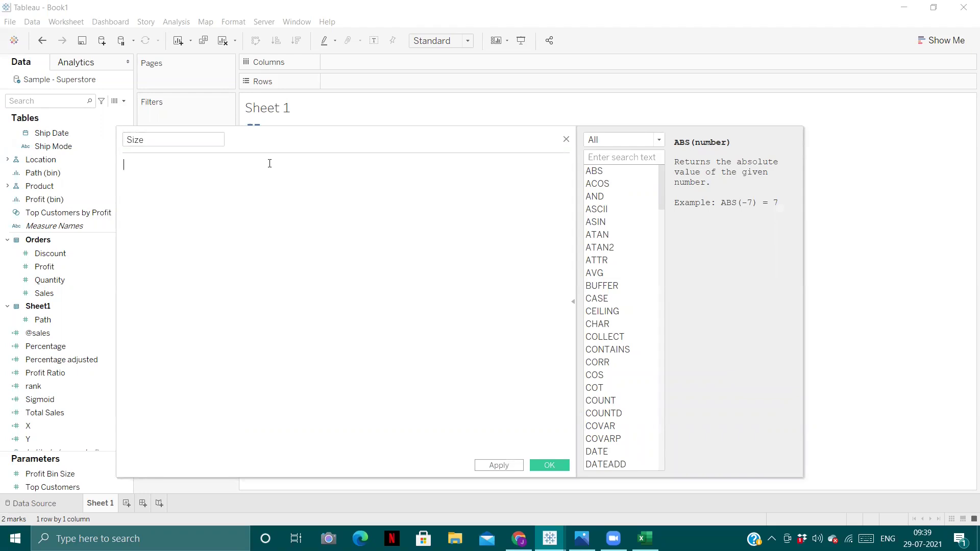
Step: Begin the Size formula with the lower-limit condition IF x>=6 and
type("if")
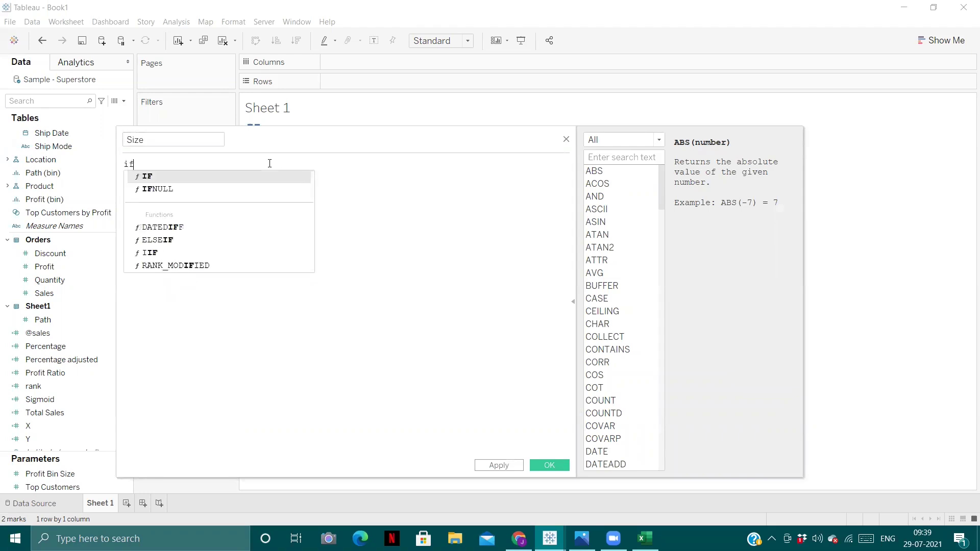
key("Return")
type("x")
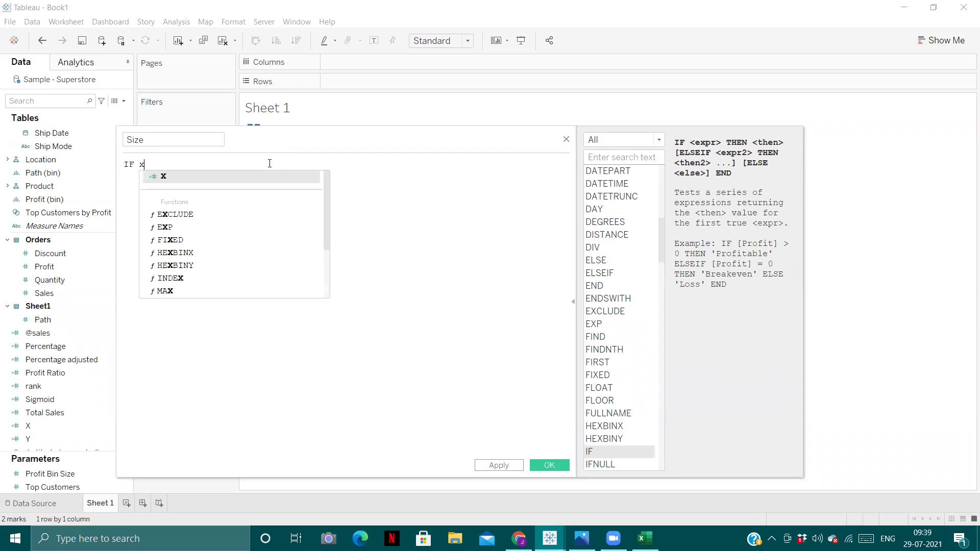
type("<")
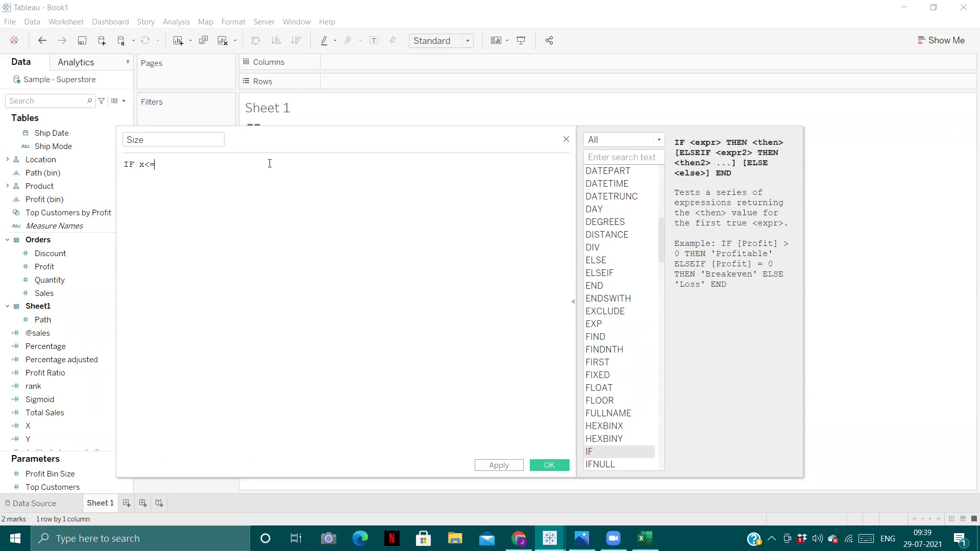
type("=")
key("BackSpace")
key("BackSpace")
type(">")
type("=0")
type(" and")
Step: Add the upper limit [X]<=6+(10*[Percentage adjusted]) to the condition and replace the plain x with the field [X]
type(" x")
key("Return")
type("<=")
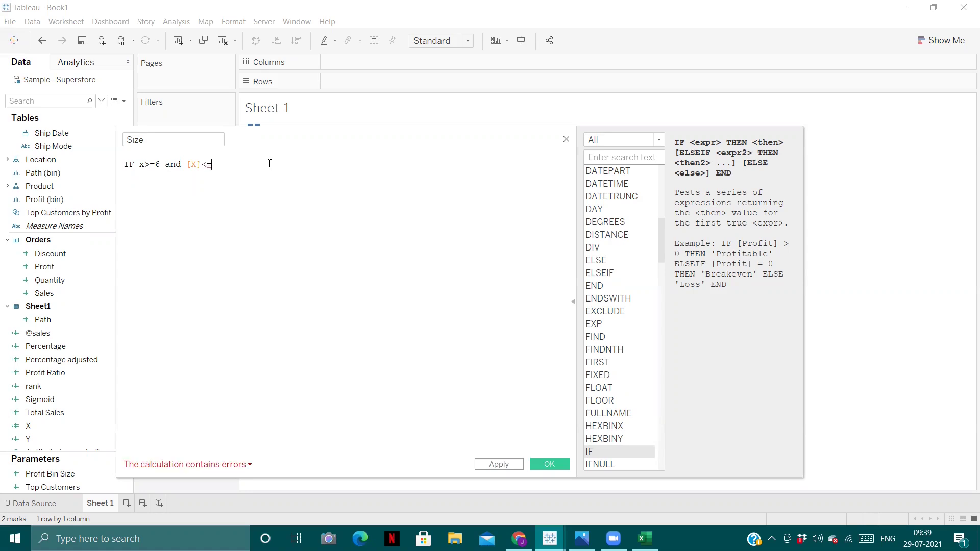
type("6")
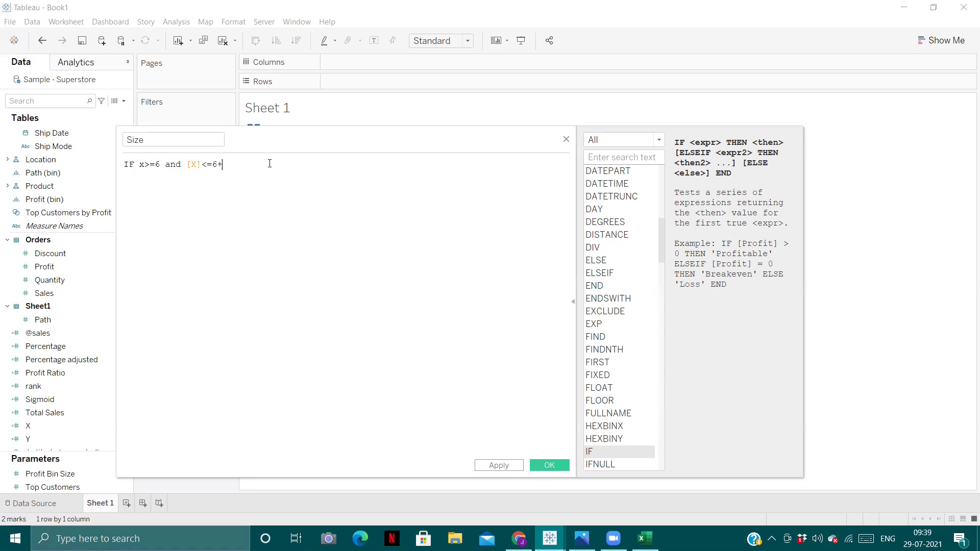
type("+(10*perc")
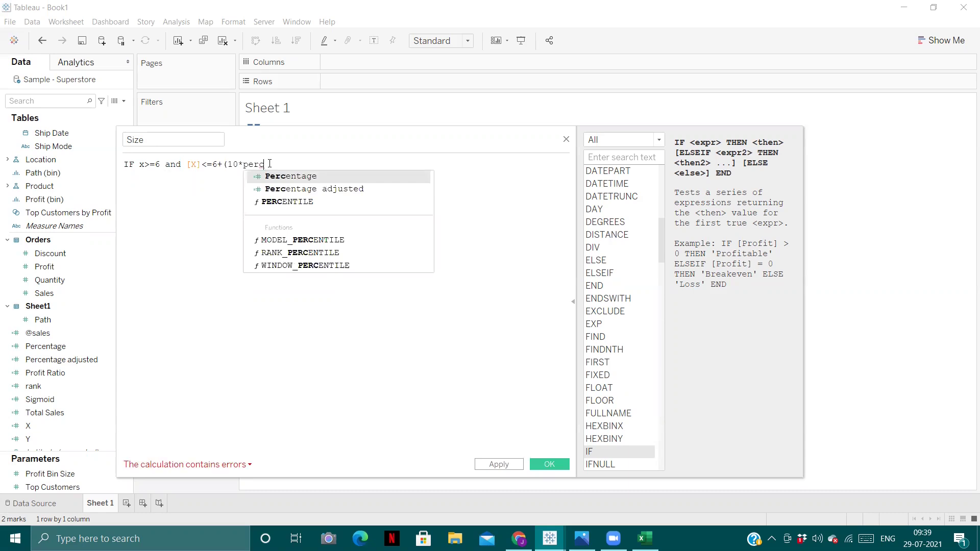
key("Down")
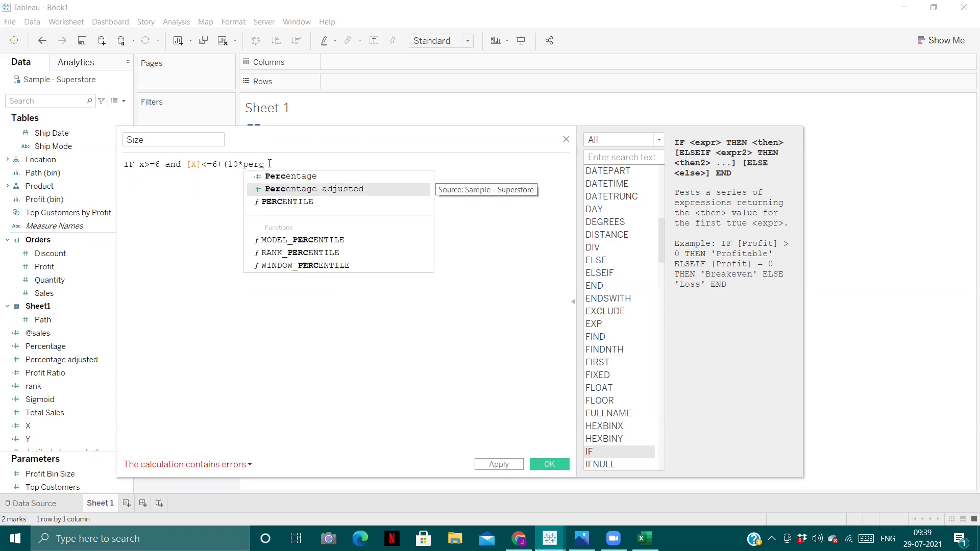
key("Return")
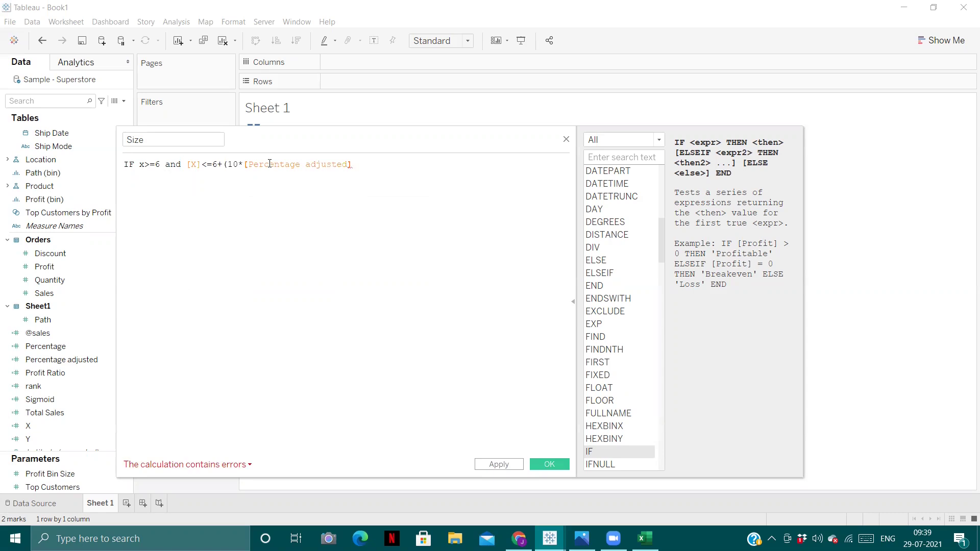
type(")")
double_click(145, 164)
type("X")
key("Return")
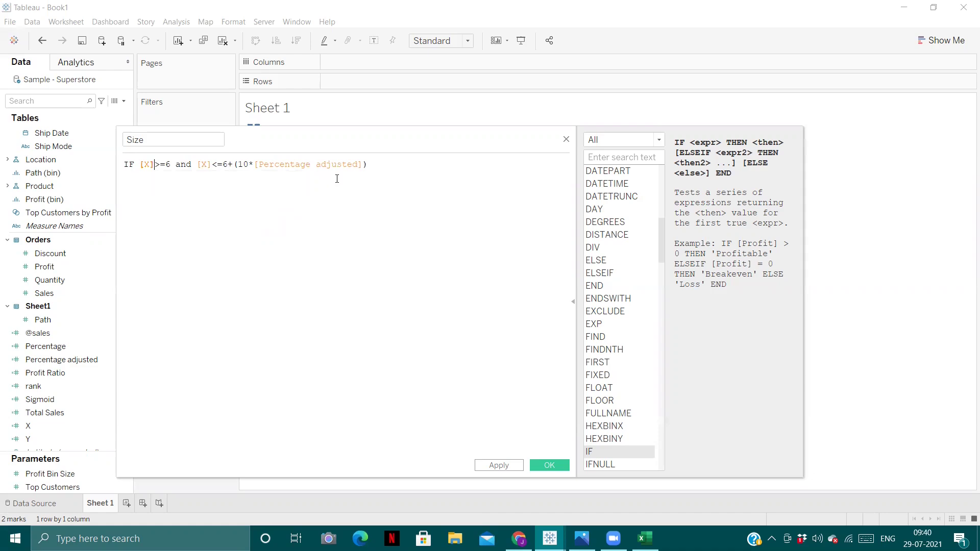
Step: Finish the Size formula with THEN 1 ELSE 0 END and save the calculated field
type("THEN")
key("BackSpace")
type("el")
key("Return")
type("0 ")
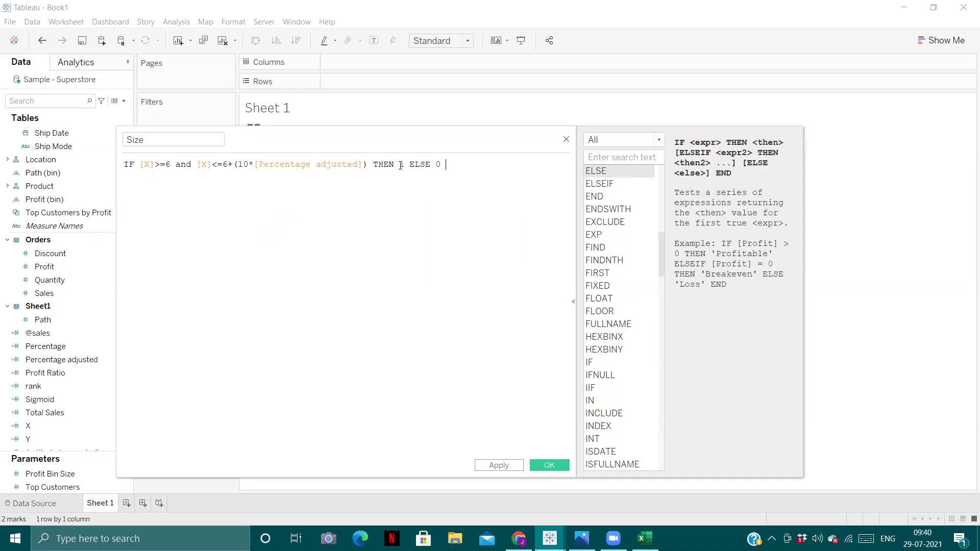
type("en")
key("Return")
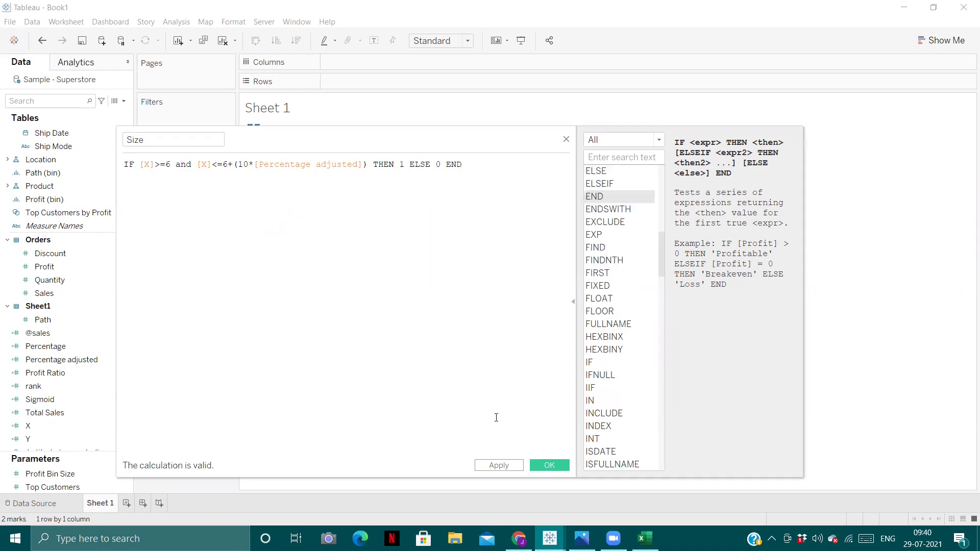
left_click(549, 466)
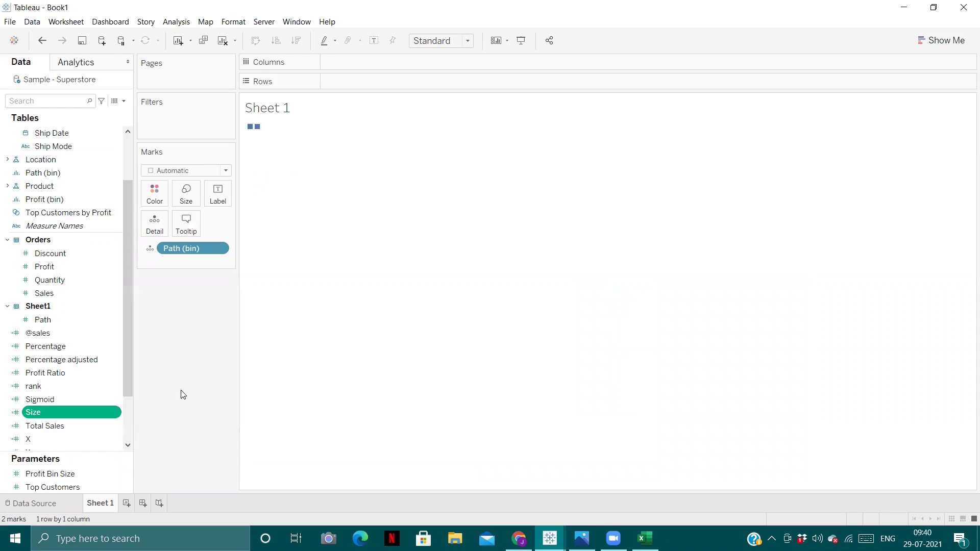
Step: Color the marks by the Sub-Category field from the Product hierarchy
left_click_drag(125, 324, 130, 261)
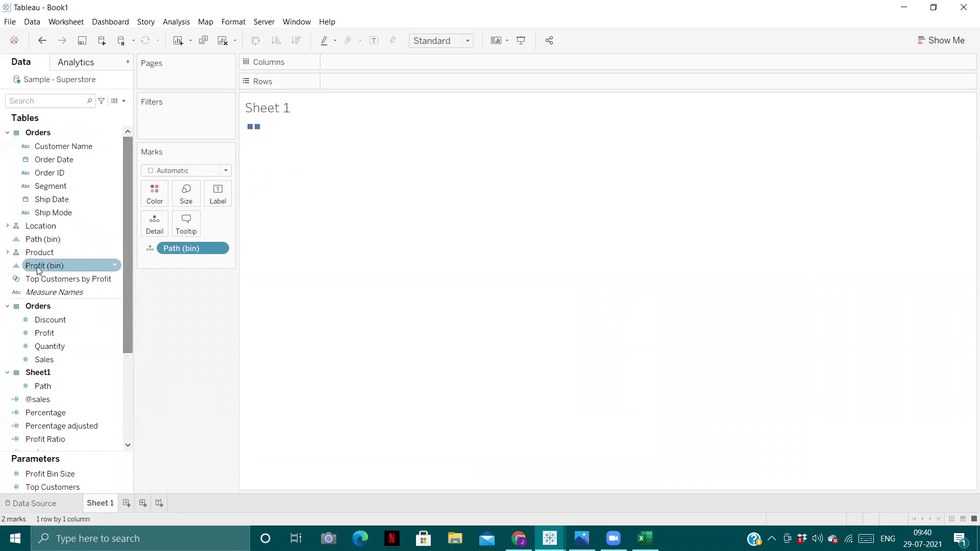
left_click(8, 252)
left_click_drag(39, 281, 158, 192)
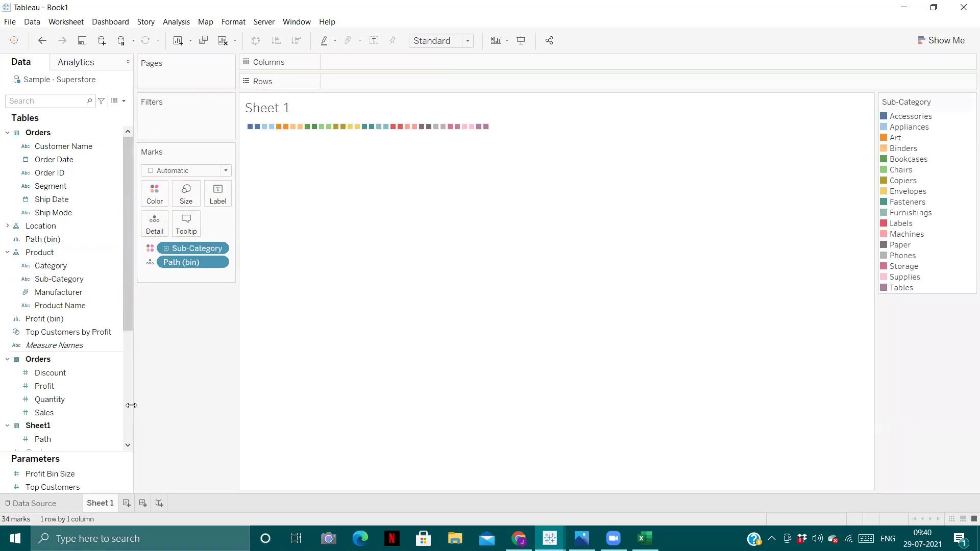
Step: Place the calculated field X on Columns and Y on Rows
left_click_drag(124, 314, 155, 451)
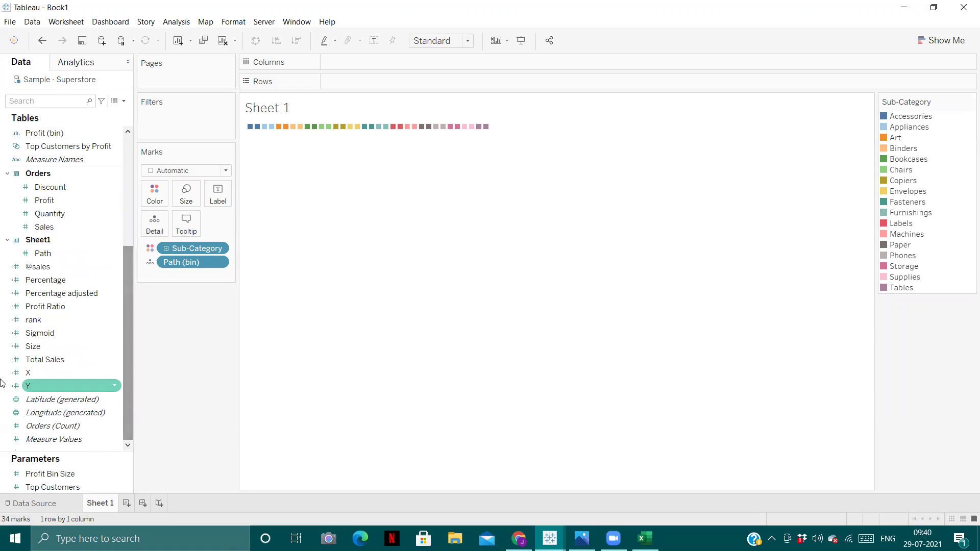
left_click_drag(49, 370, 350, 57)
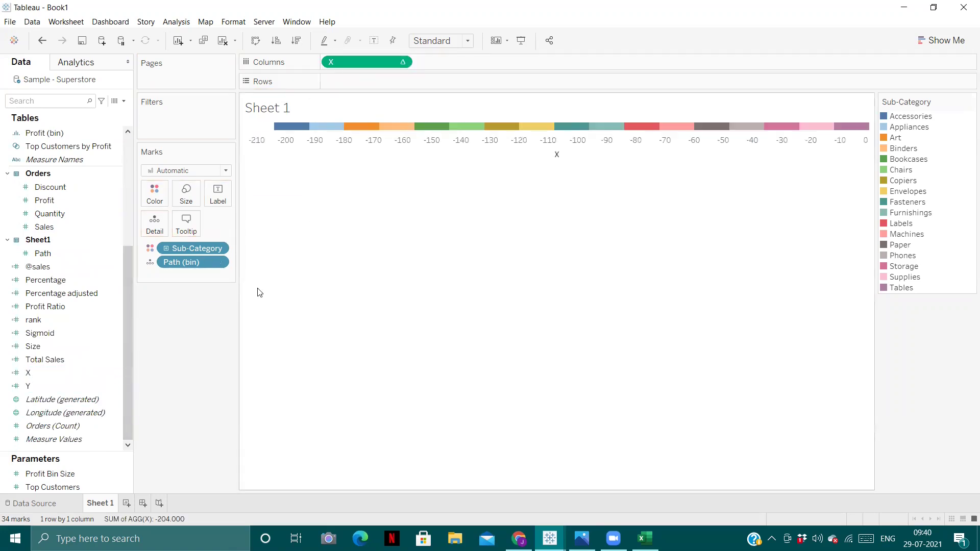
left_click_drag(51, 386, 354, 80)
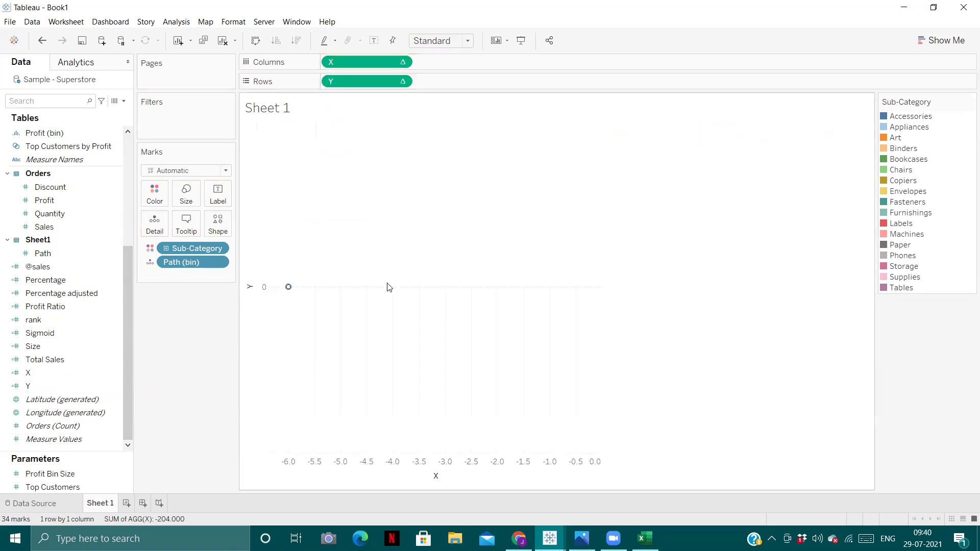
Step: Set the table calculations of both X and Y to compute using Path (bin)
left_click(403, 63)
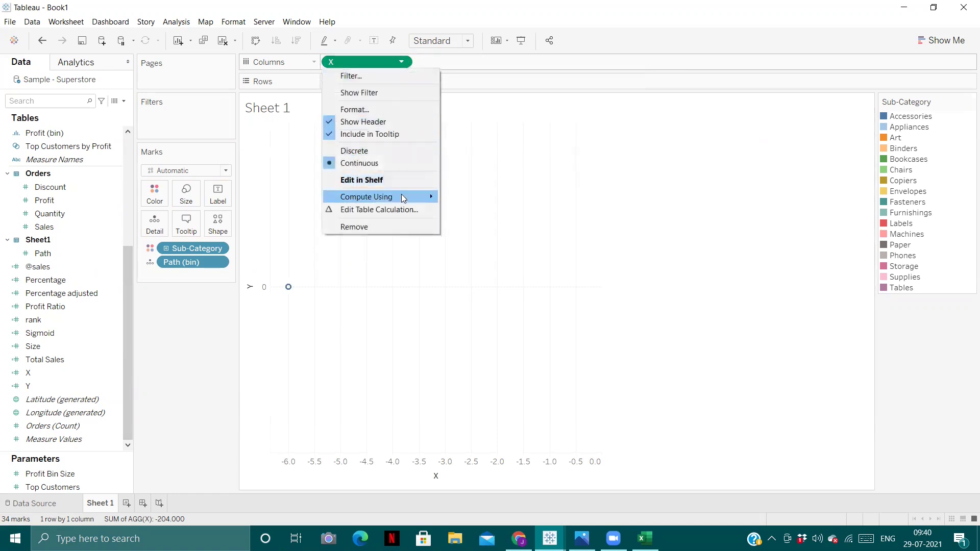
mouse_move(403, 197)
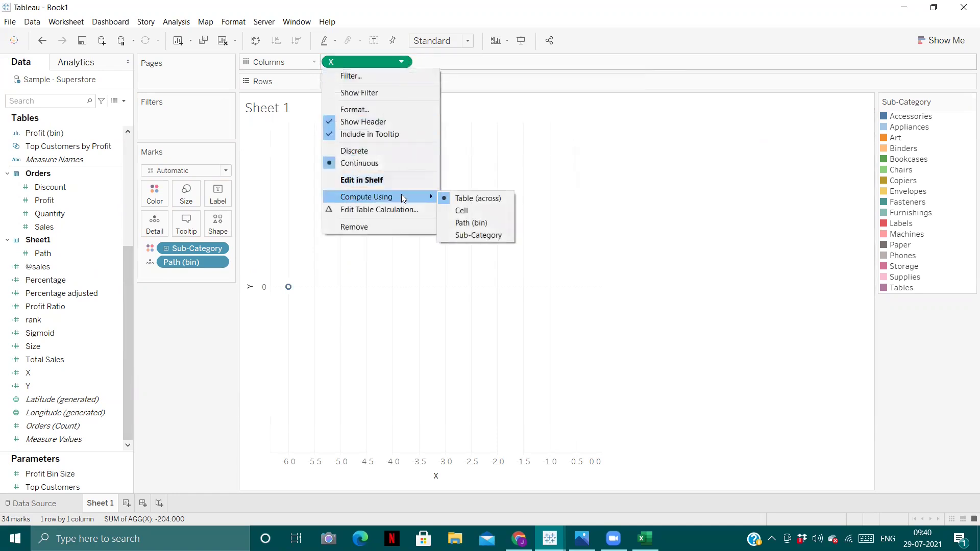
left_click(479, 223)
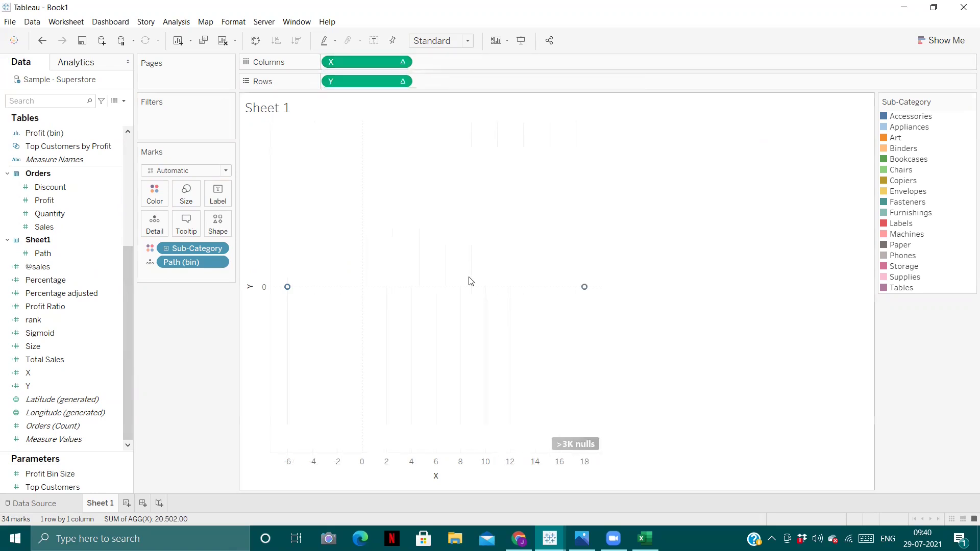
left_click(401, 81)
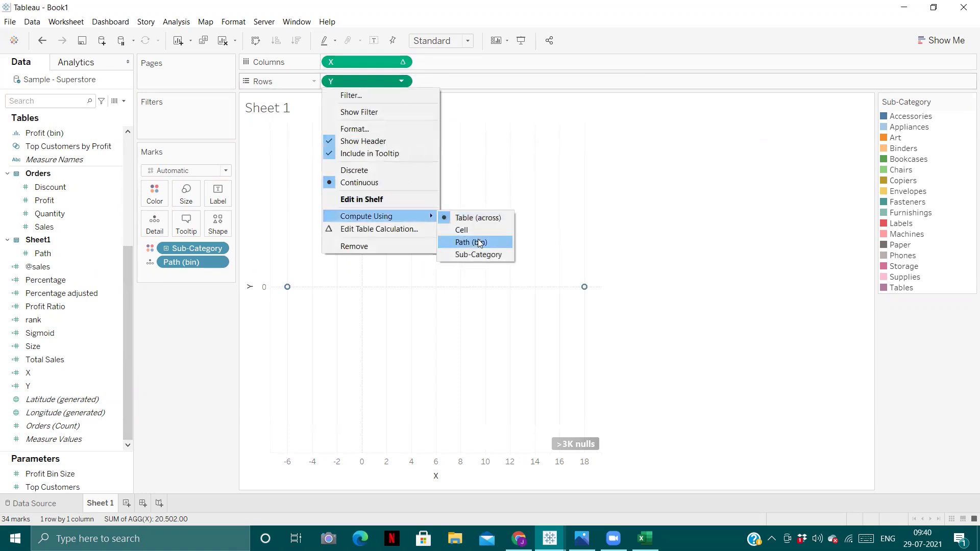
left_click(480, 241)
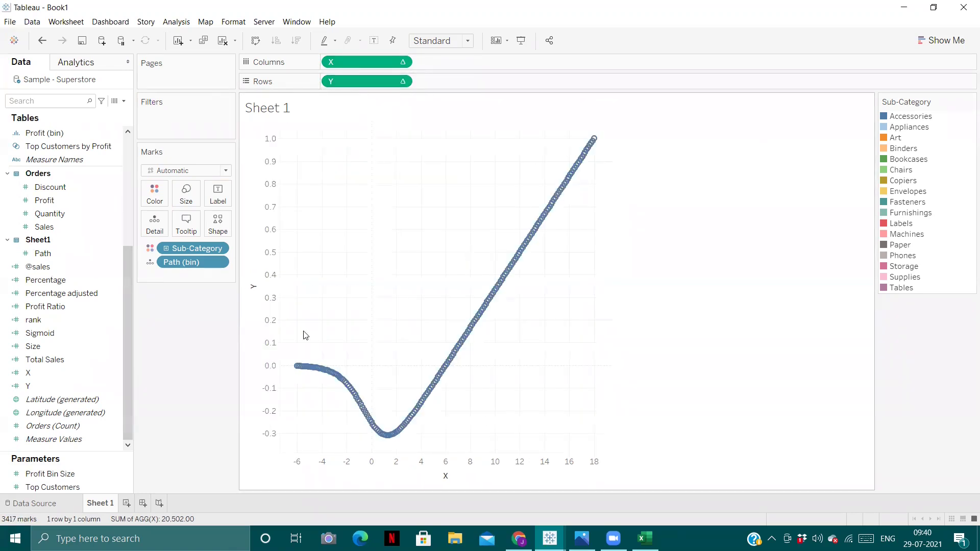
Step: Change the mark type to Line and set Y's nested rank calculation to compute using Sub-Category only
left_click(188, 170)
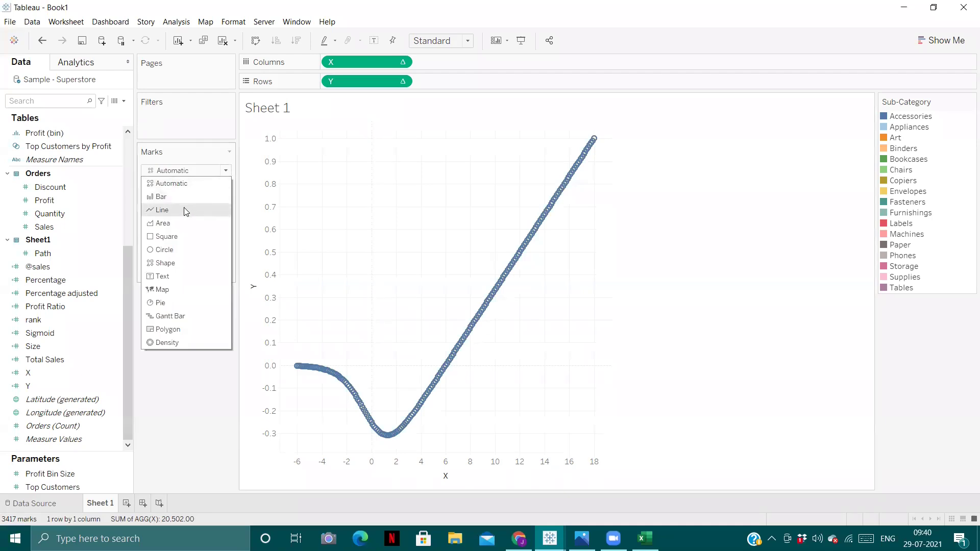
left_click(183, 207)
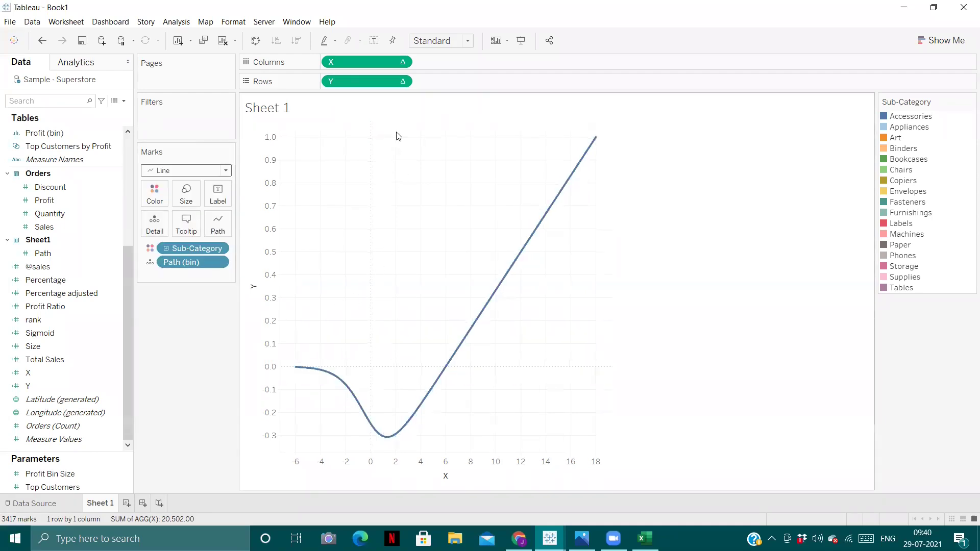
left_click(401, 82)
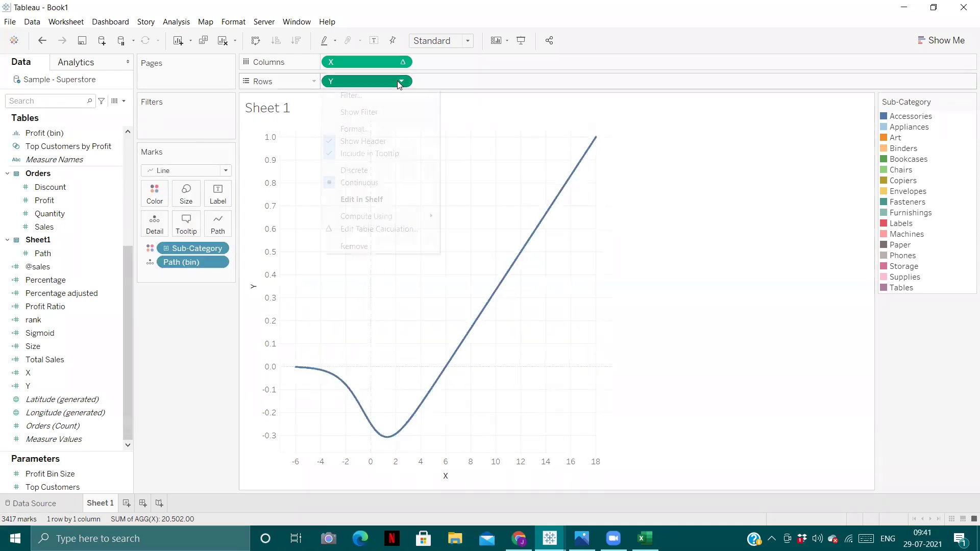
left_click(387, 229)
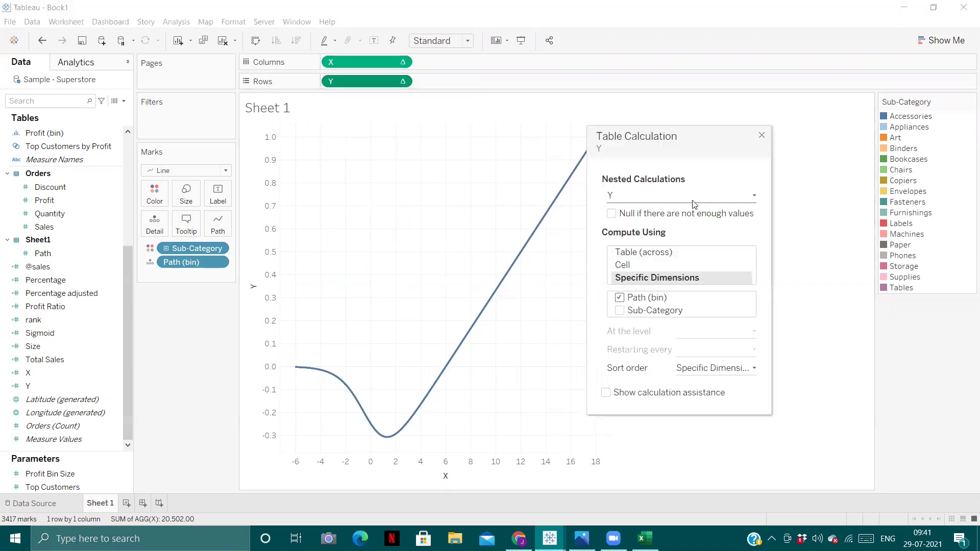
left_click(694, 201)
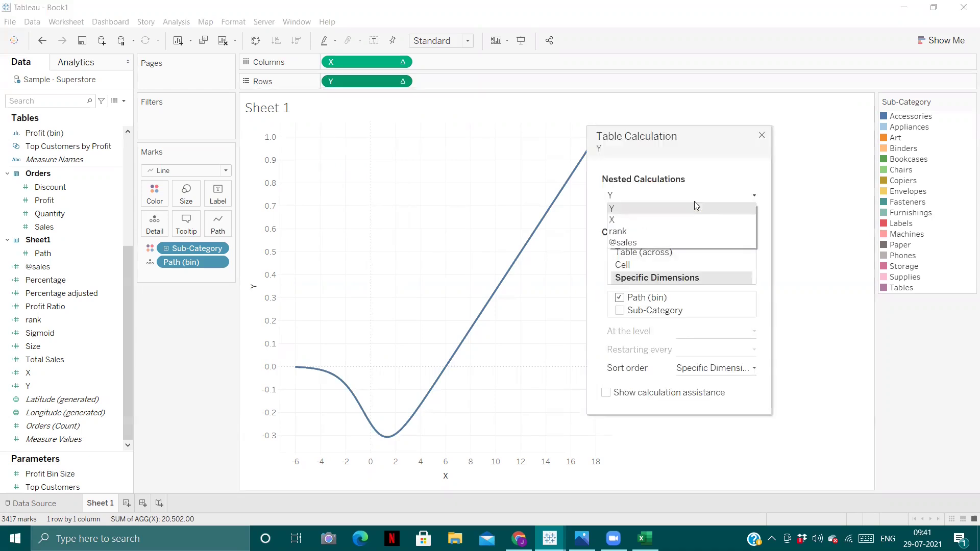
left_click(640, 236)
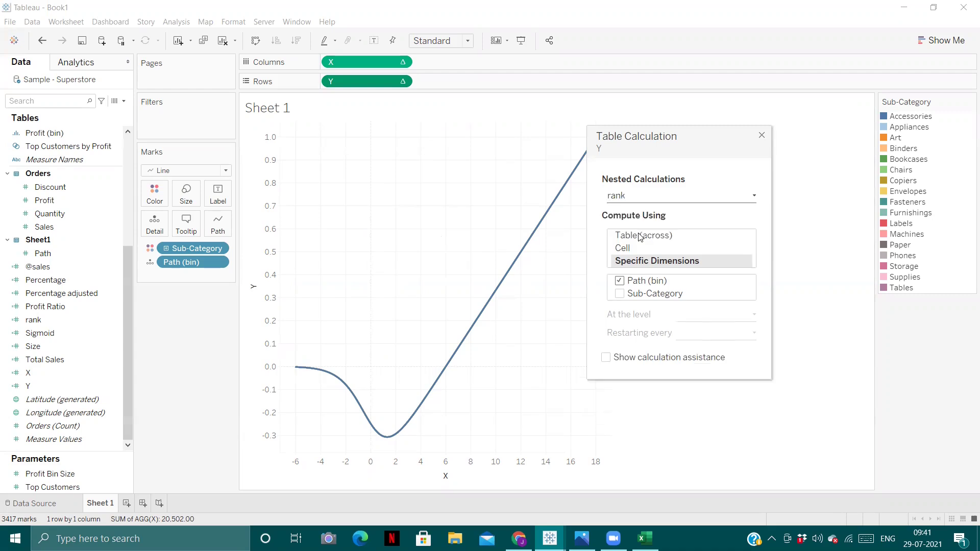
left_click(619, 281)
left_click(619, 293)
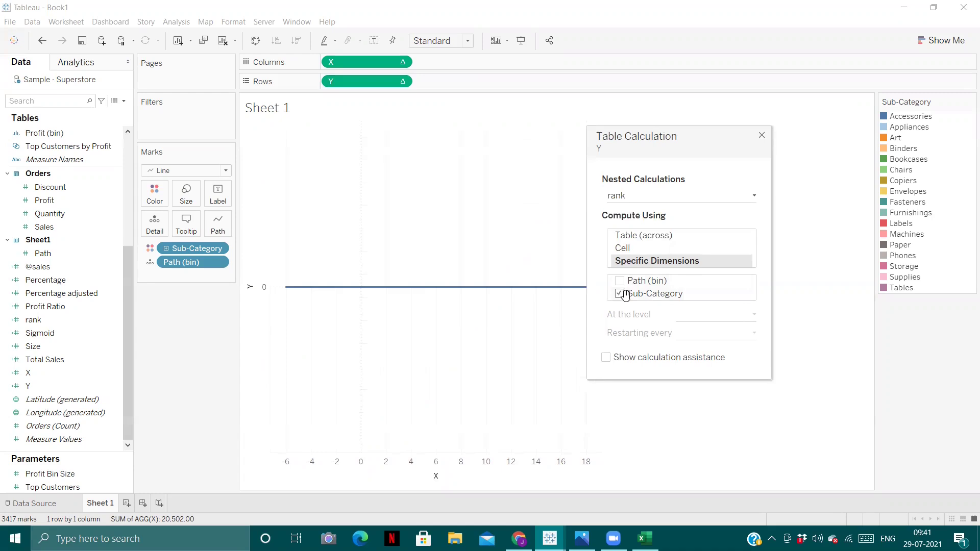
Step: Set Y's own nested calculation to compute using Sub-Category instead of Path (bin)
left_click(656, 198)
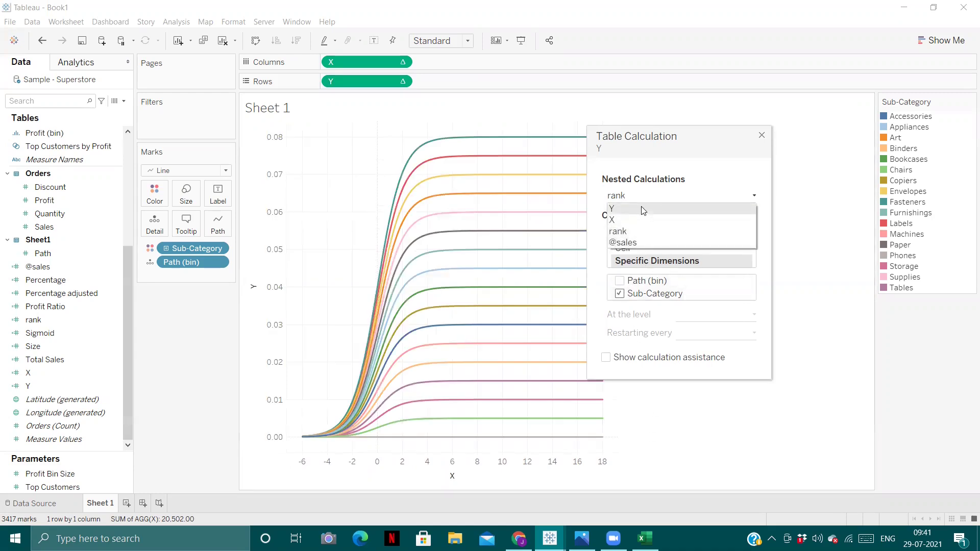
left_click(642, 211)
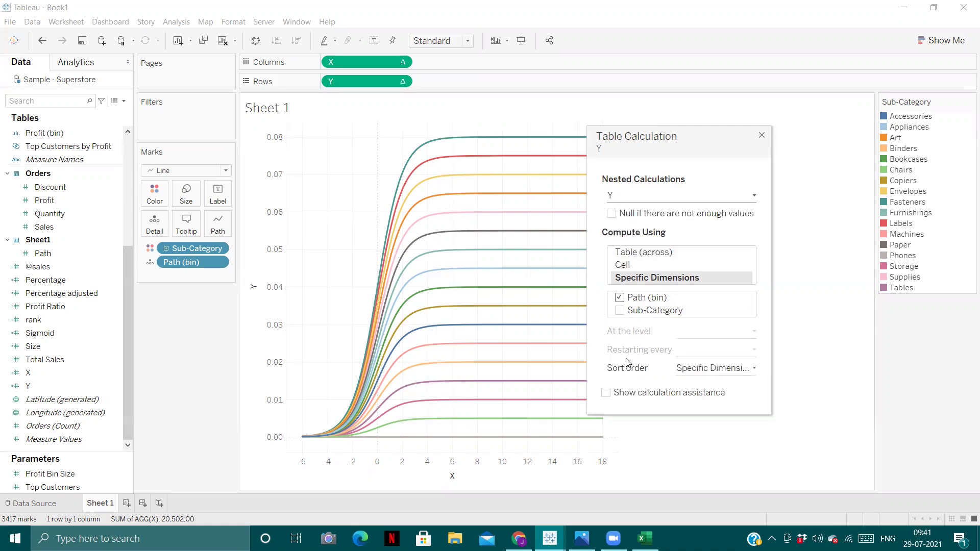
left_click(620, 298)
left_click(620, 298)
left_click(620, 310)
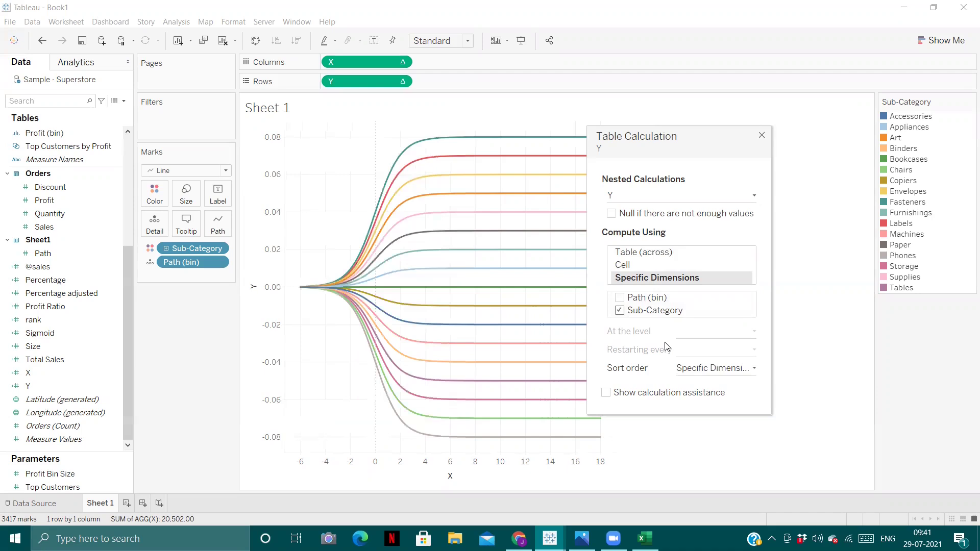
left_click(761, 136)
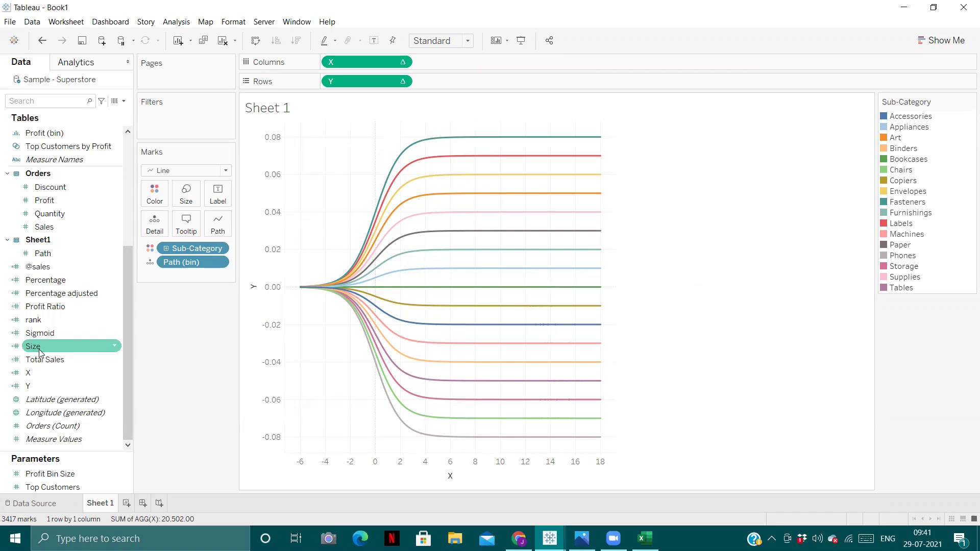
Step: Control the line thickness with the Size calculated field and compute it using Path (bin)
left_click_drag(41, 349, 182, 193)
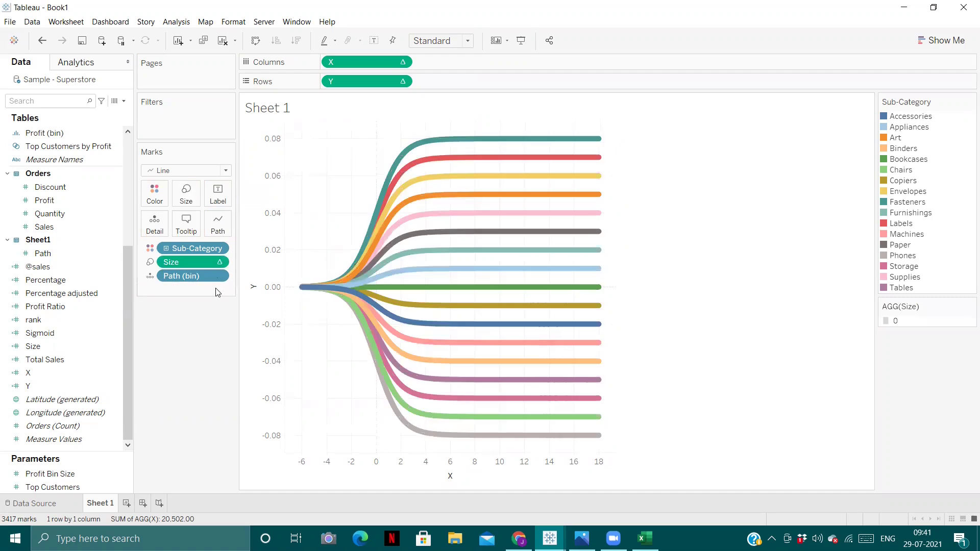
left_click(220, 262)
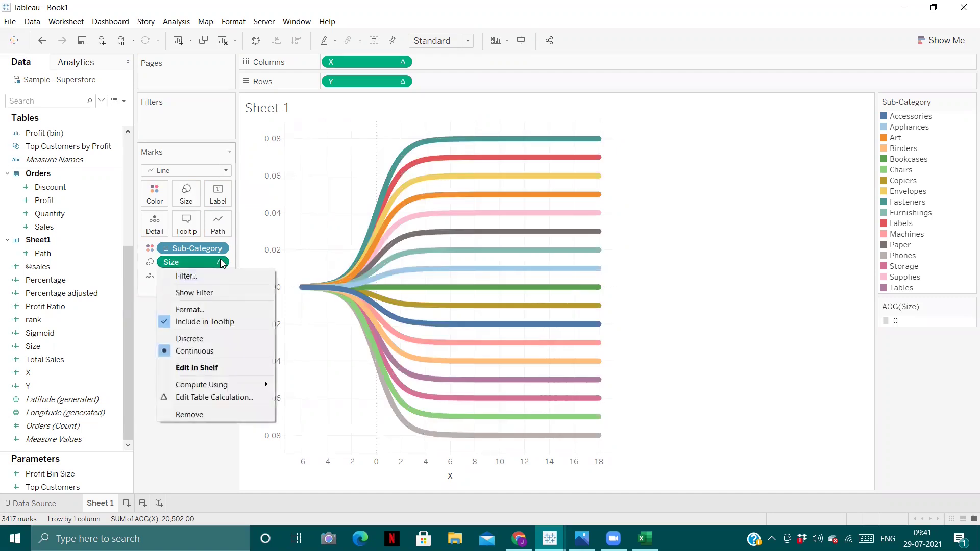
mouse_move(253, 384)
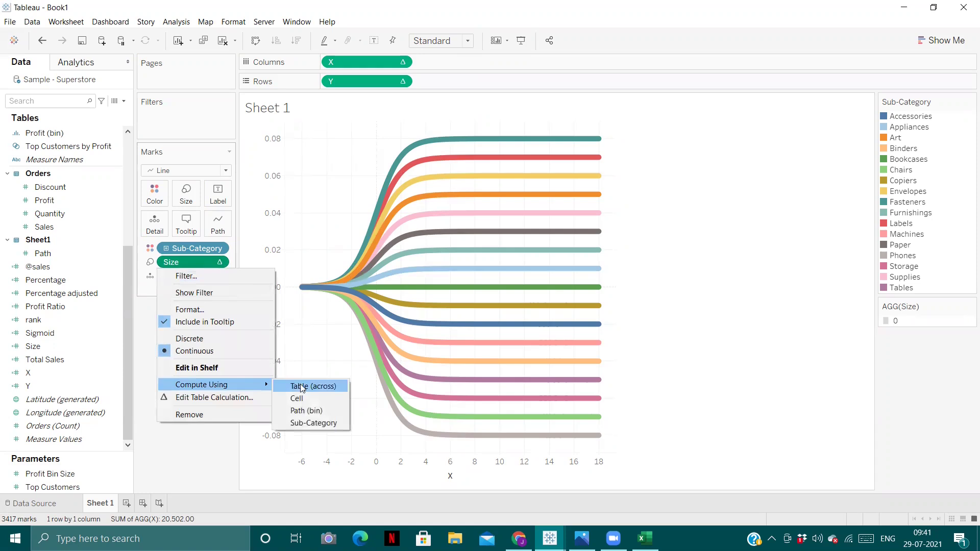
left_click(306, 410)
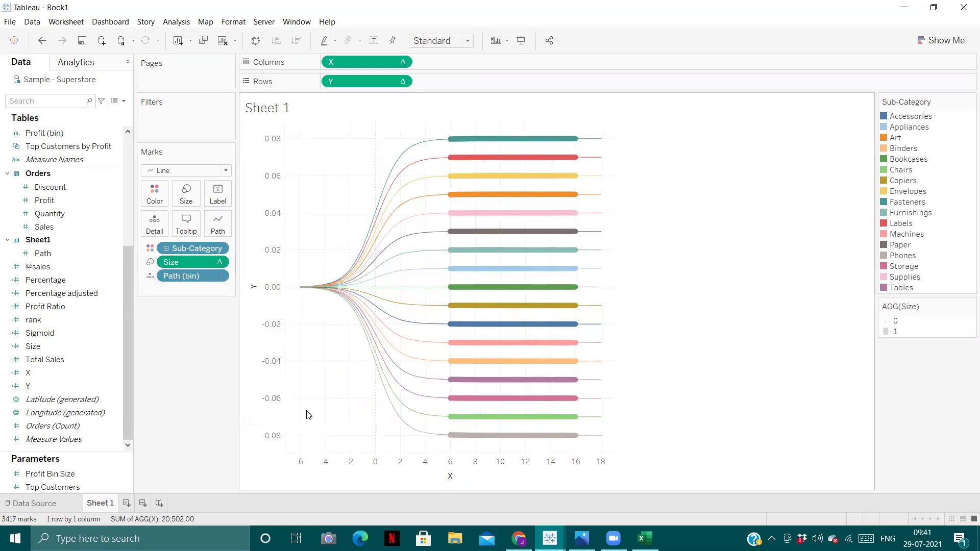
Step: Set the nested Total Sales calculation of Size to compute using both Path (bin) and Sub-Category
left_click(220, 262)
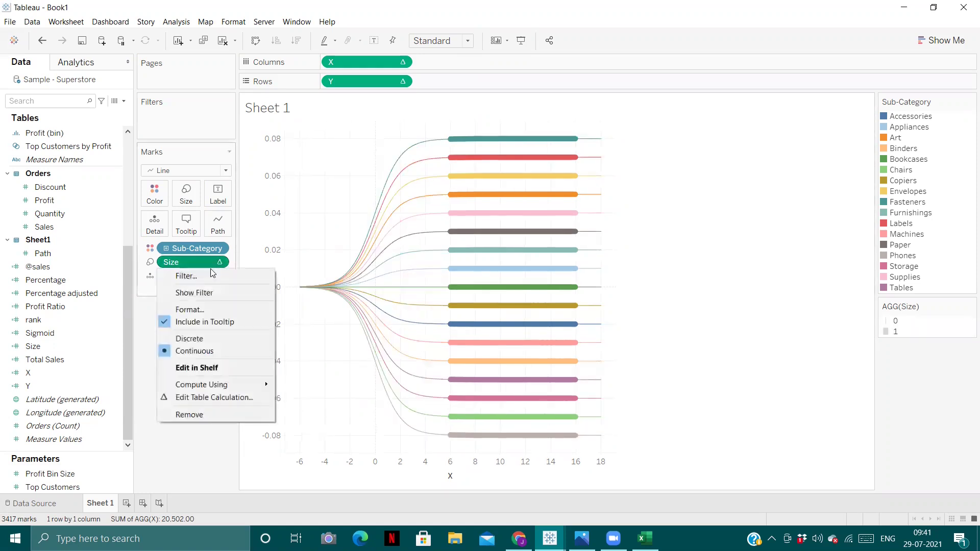
left_click(216, 397)
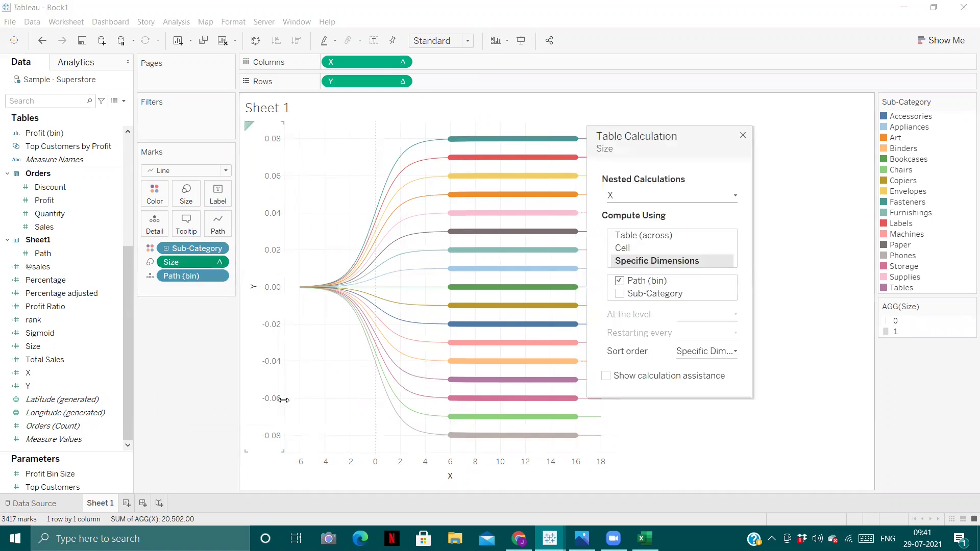
left_click(684, 196)
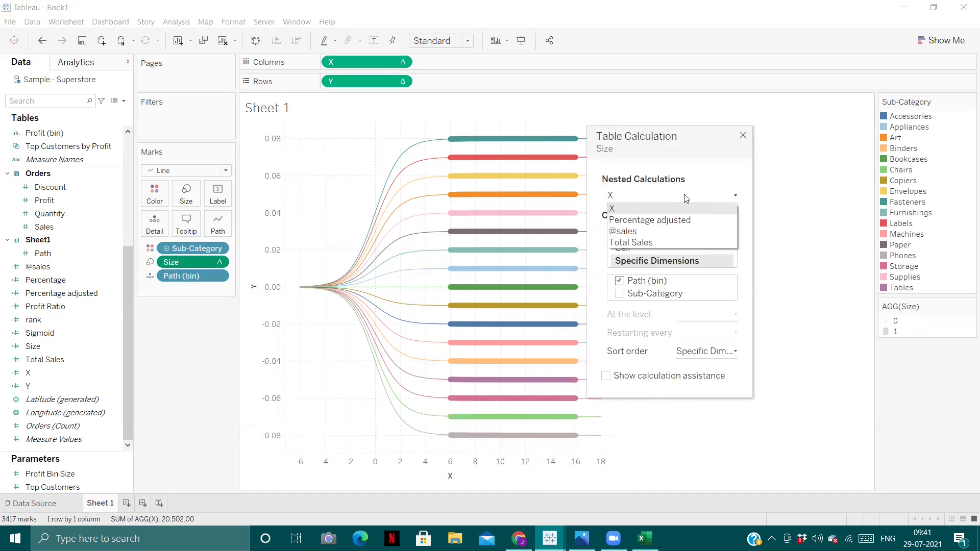
left_click(675, 243)
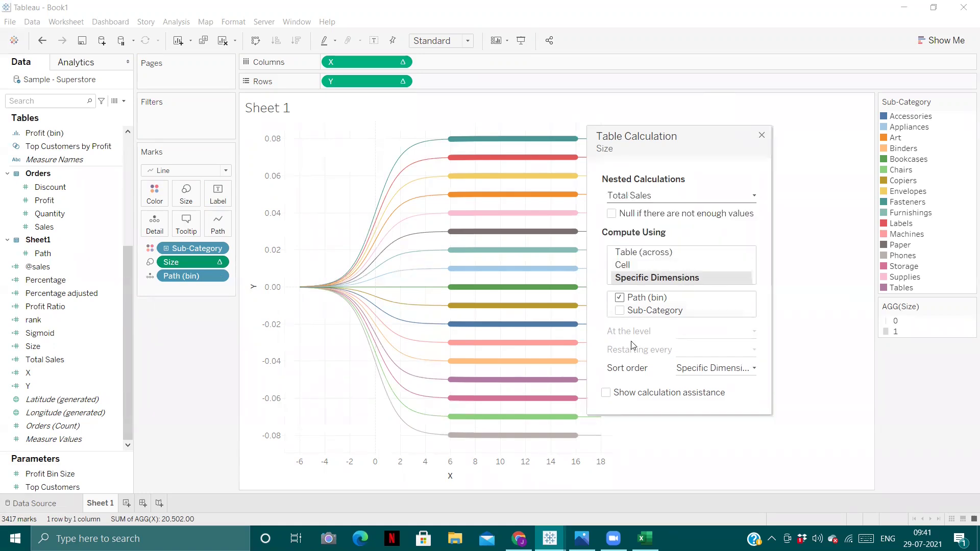
left_click(619, 310)
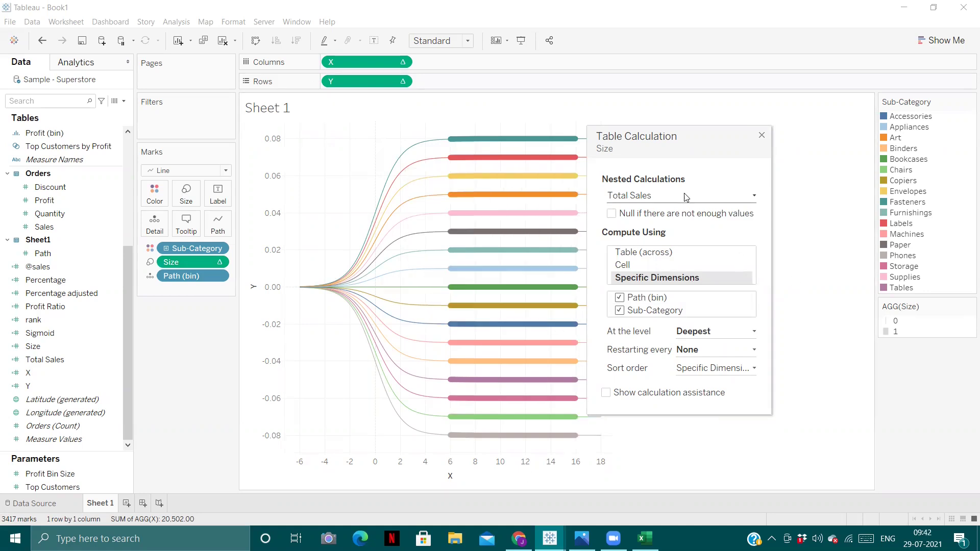
Step: Set the nested Percentage adjusted calculation of Size to compute using both Path (bin) and Sub-Category
left_click(642, 196)
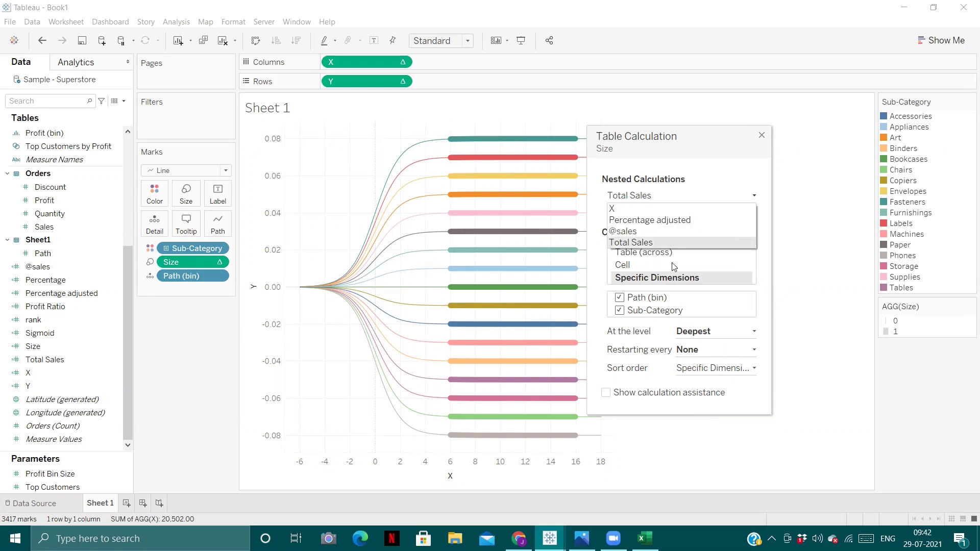
left_click(661, 220)
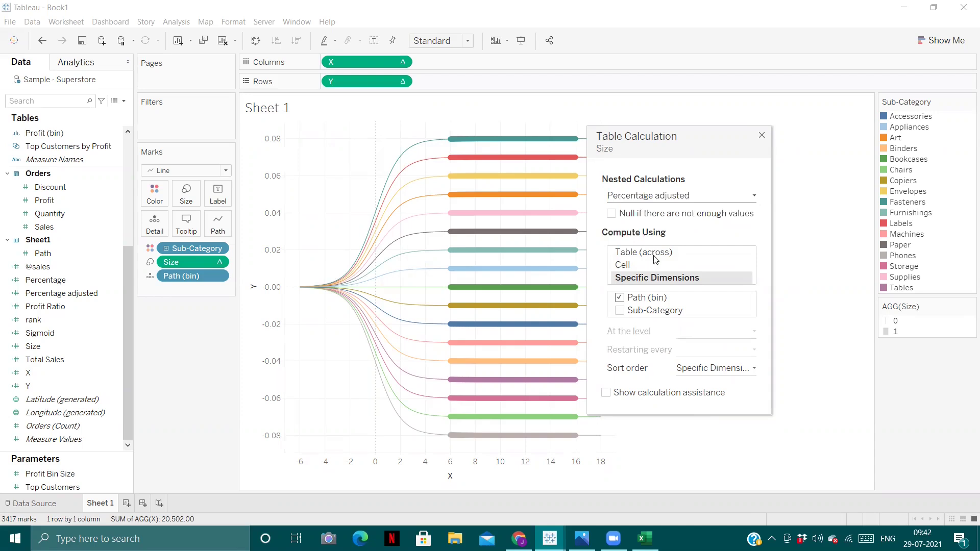
left_click(619, 310)
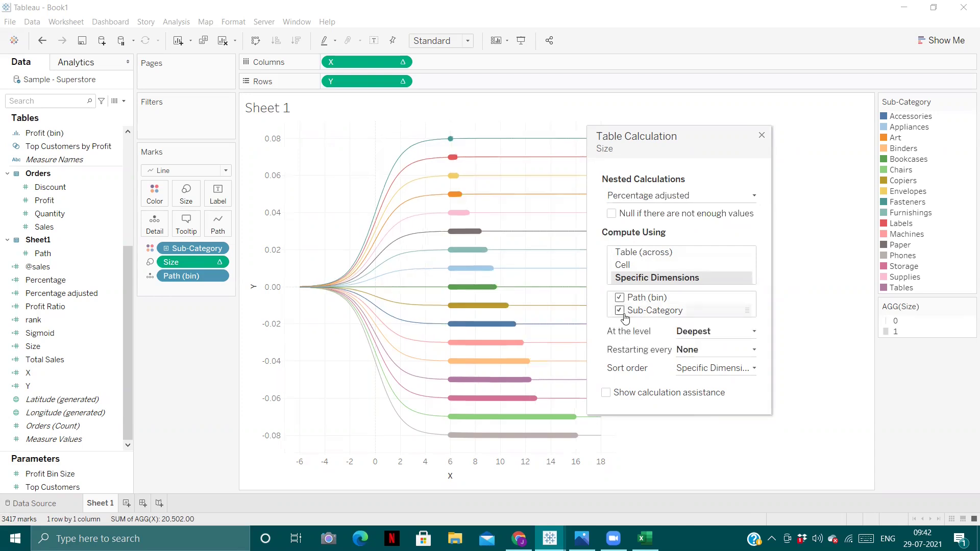
left_click(761, 137)
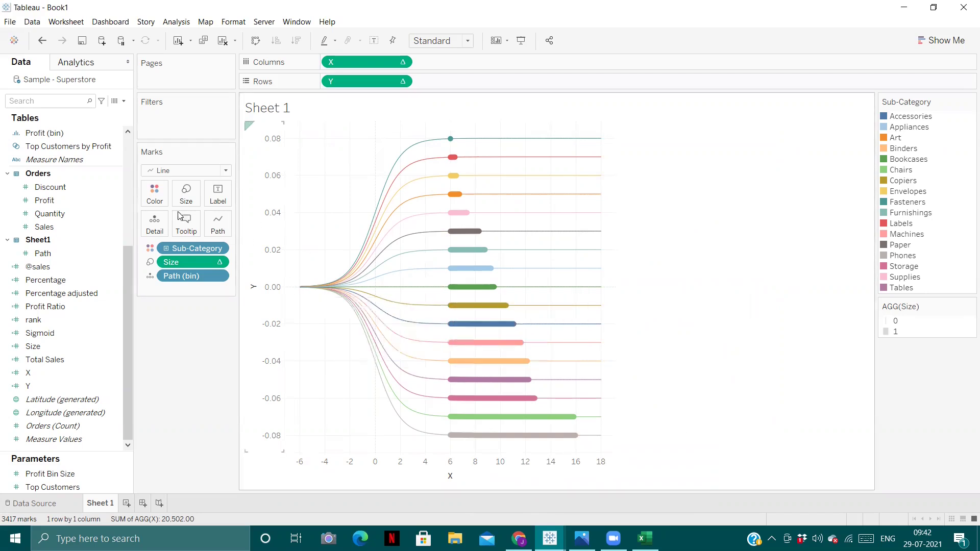
Step: Reverse the scale of the Y axis
right_click(260, 203)
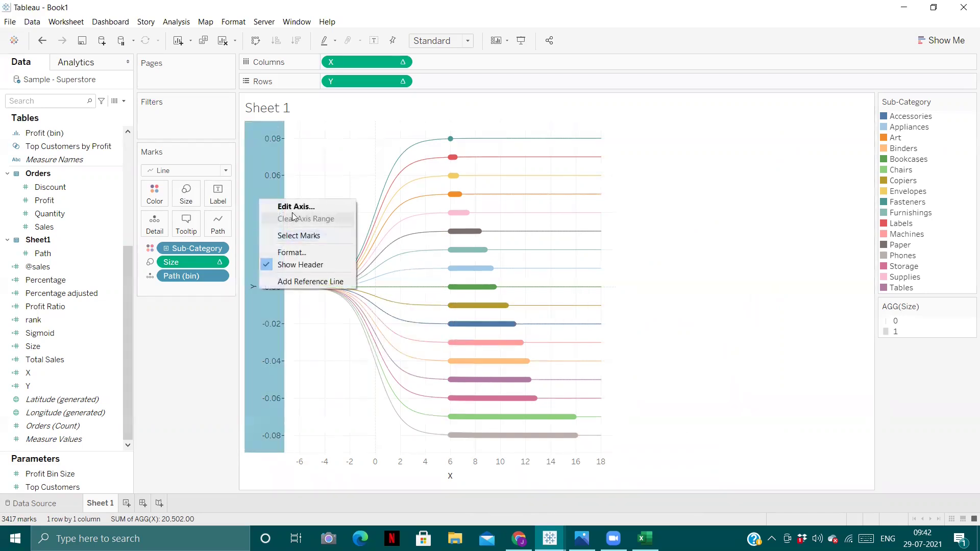
left_click(638, 361)
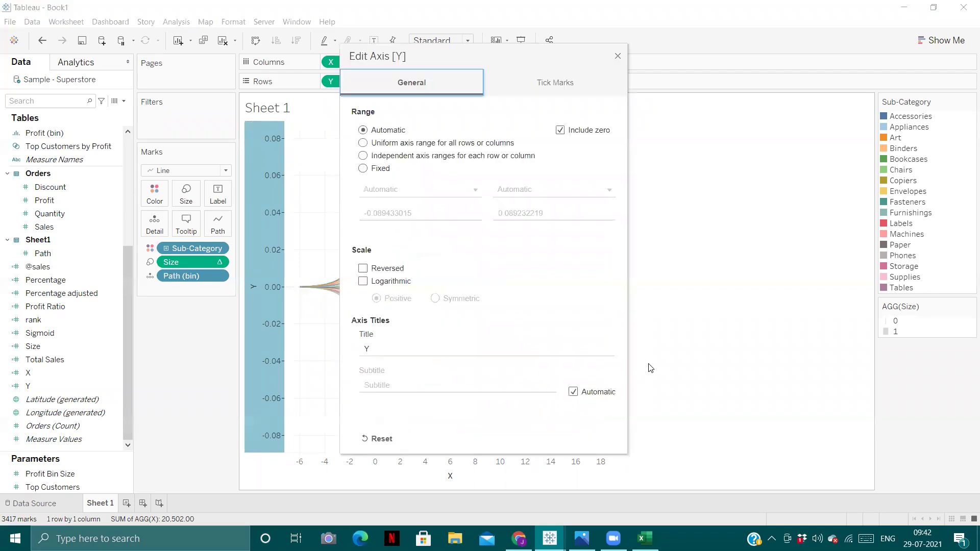
left_click(364, 270)
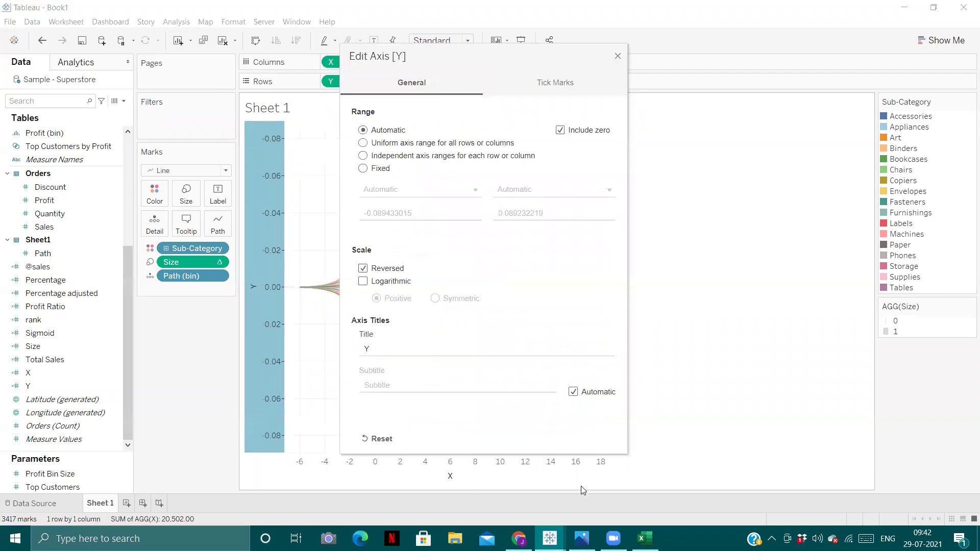
left_click(617, 56)
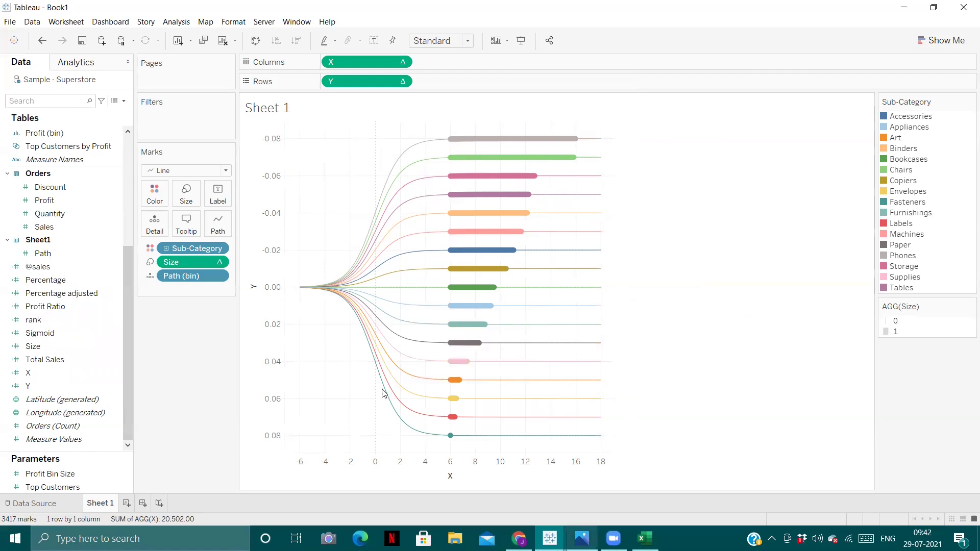
Step: Hide the headers of both the Y axis and the X axis
right_click(308, 190)
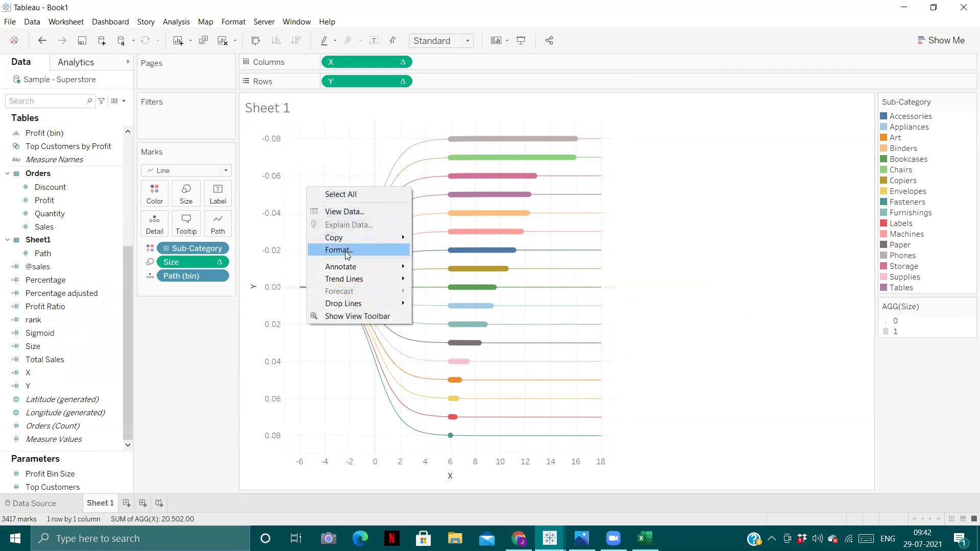
left_click(279, 191)
right_click(262, 188)
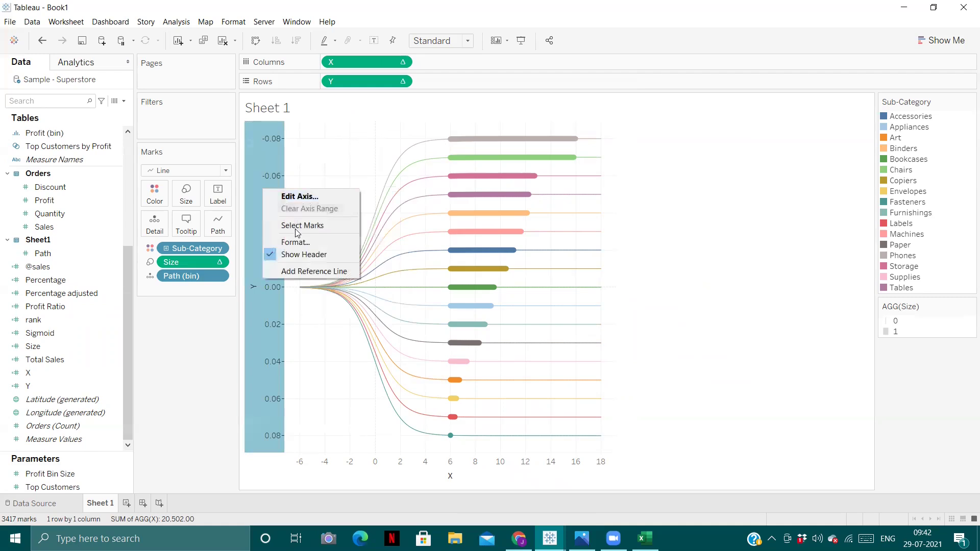
left_click(400, 320)
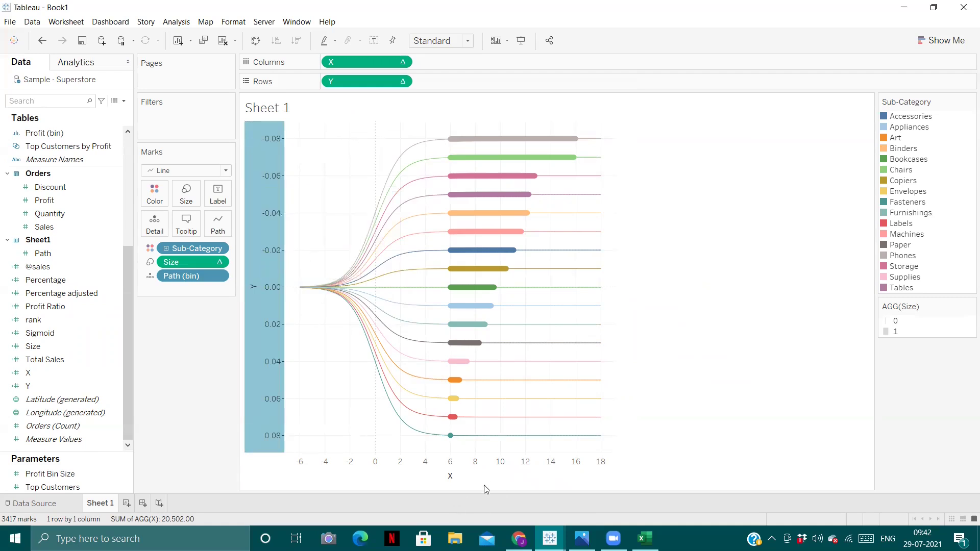
right_click(507, 470)
left_click(532, 447)
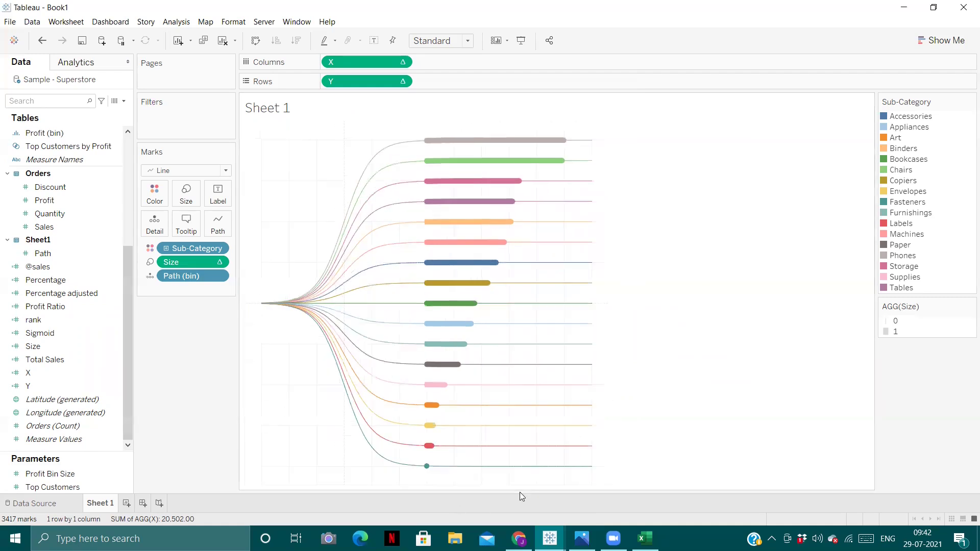
Step: Compare the chart with the Sales Dendrogram.png reference image in Photos, then return to the Book1 workbook in Tableau
left_click_drag(59, 274, 400, 275)
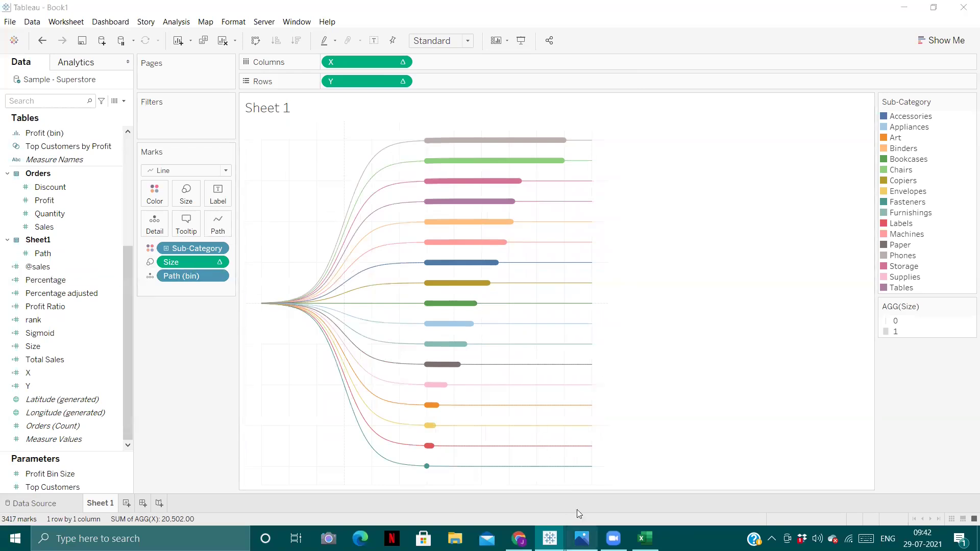
left_click(581, 538)
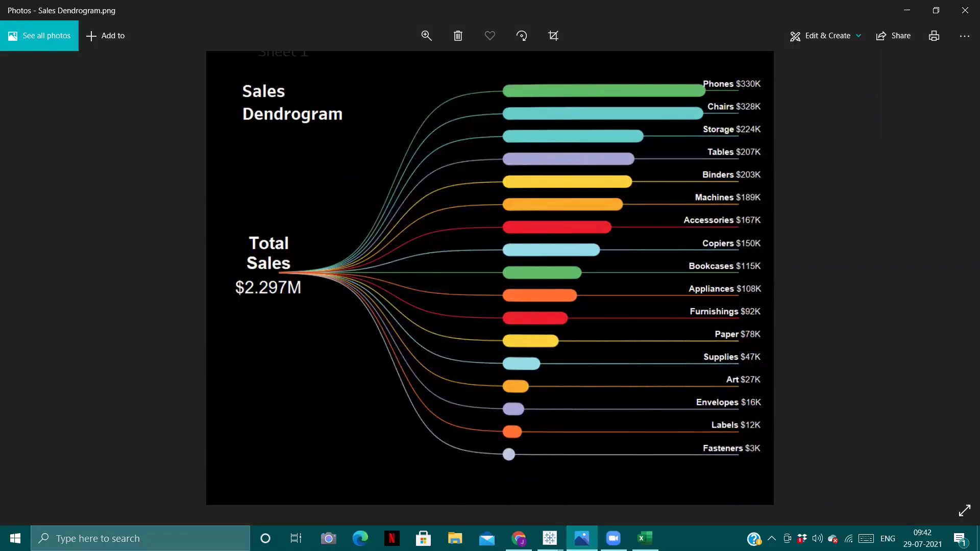
mouse_move(549, 538)
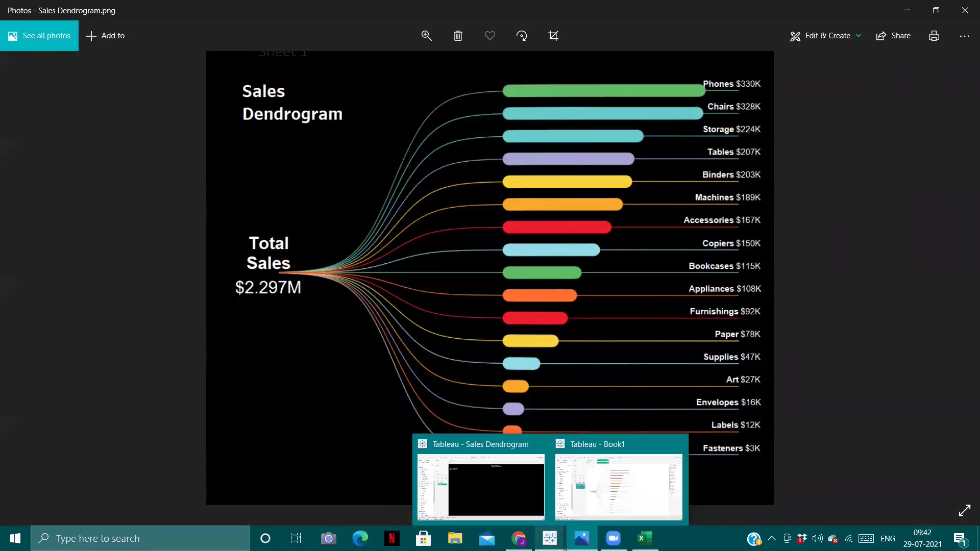
left_click(586, 503)
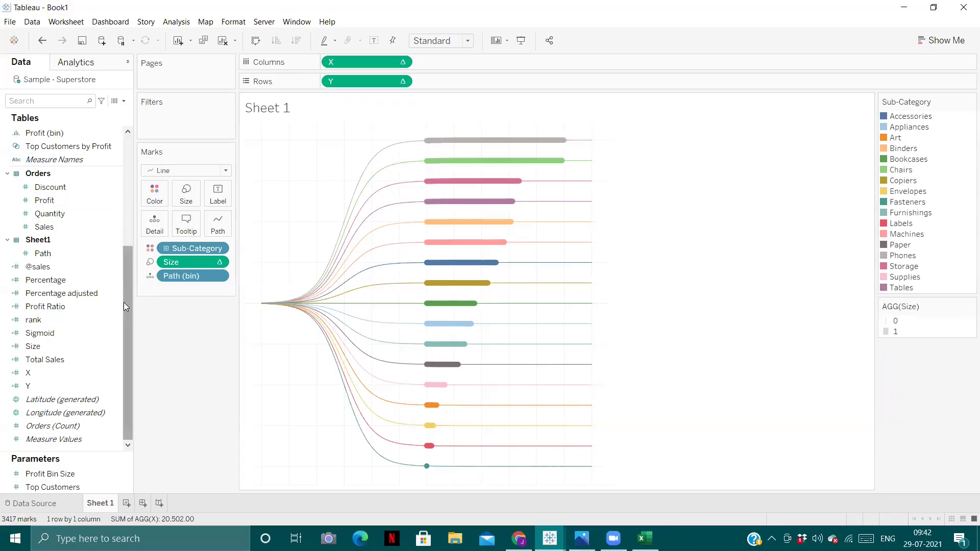
scroll(128, 279, "up", 2)
left_click_drag(58, 146, 218, 195)
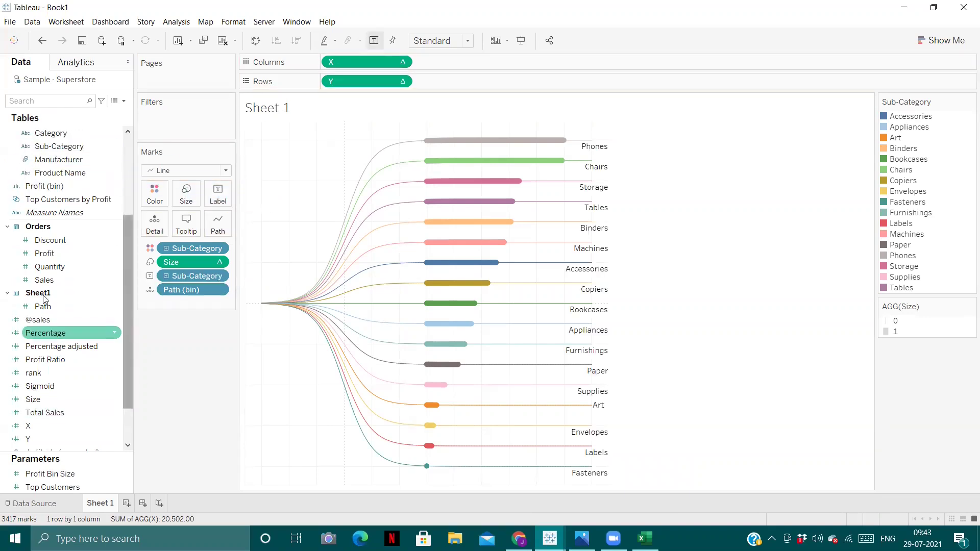
scroll(128, 322, "down", 2)
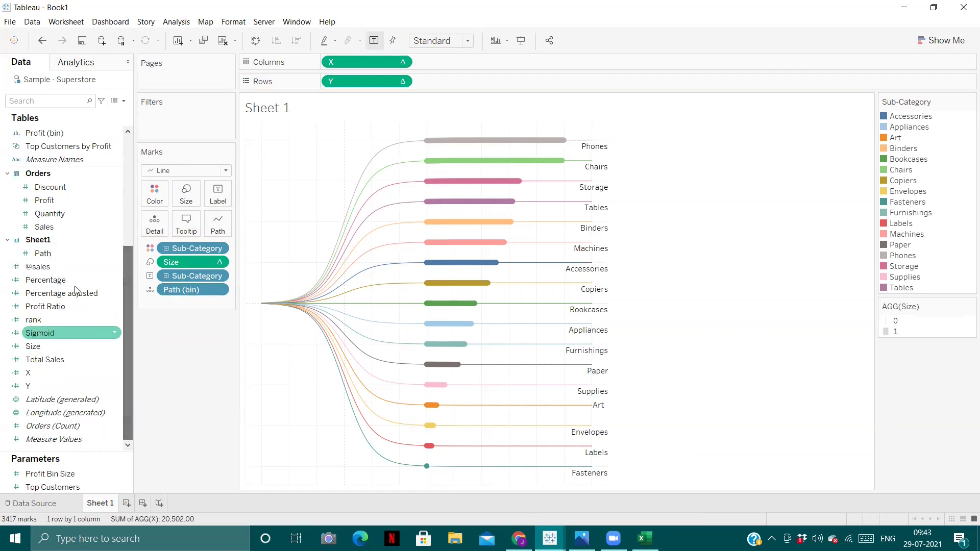
left_click(41, 267)
left_click_drag(42, 271, 219, 199)
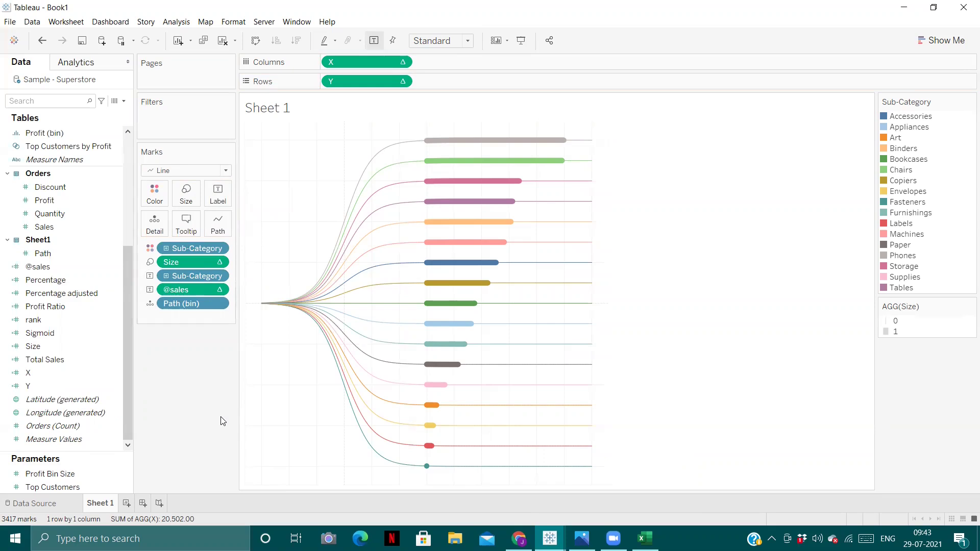
left_click(217, 194)
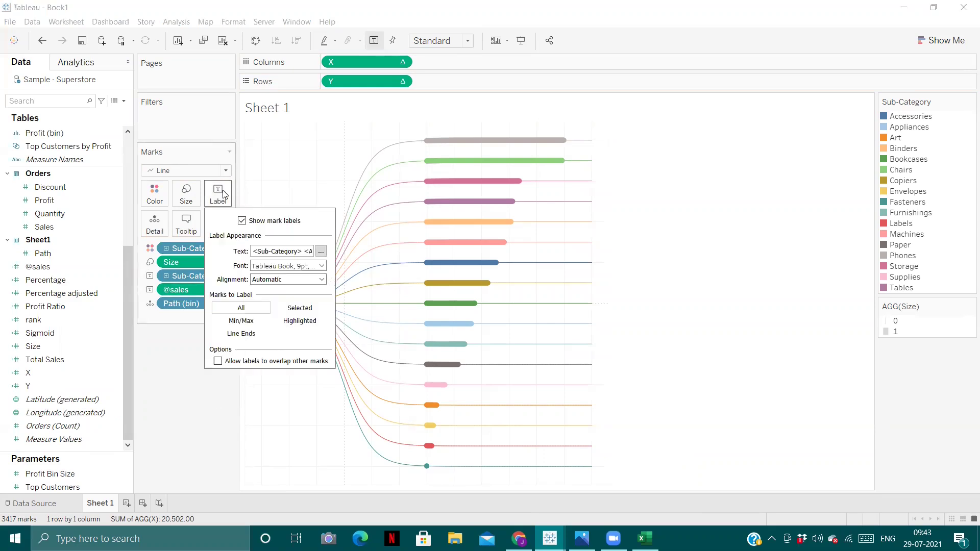
left_click(218, 361)
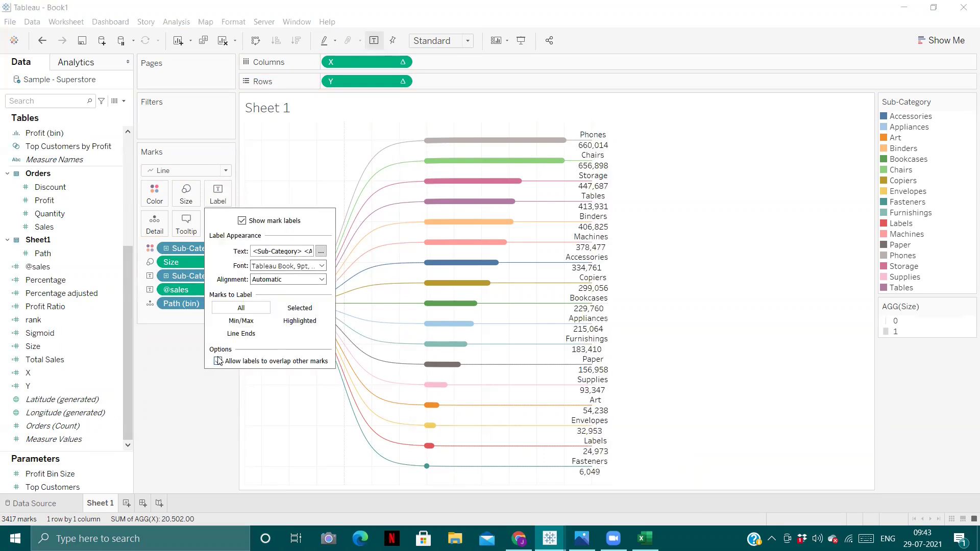
Step: Format the Sub-Category field in the label text as bold at font size 10
left_click(321, 252)
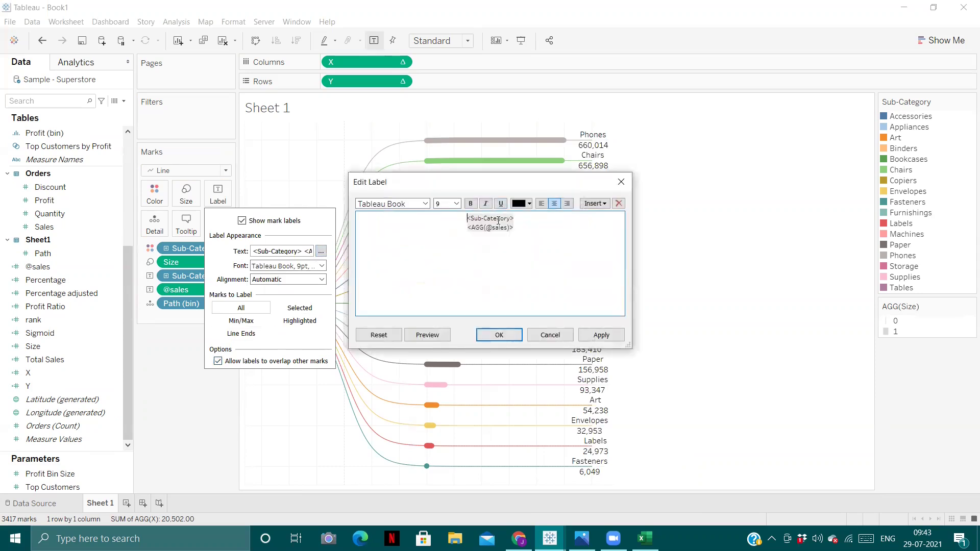
double_click(498, 221)
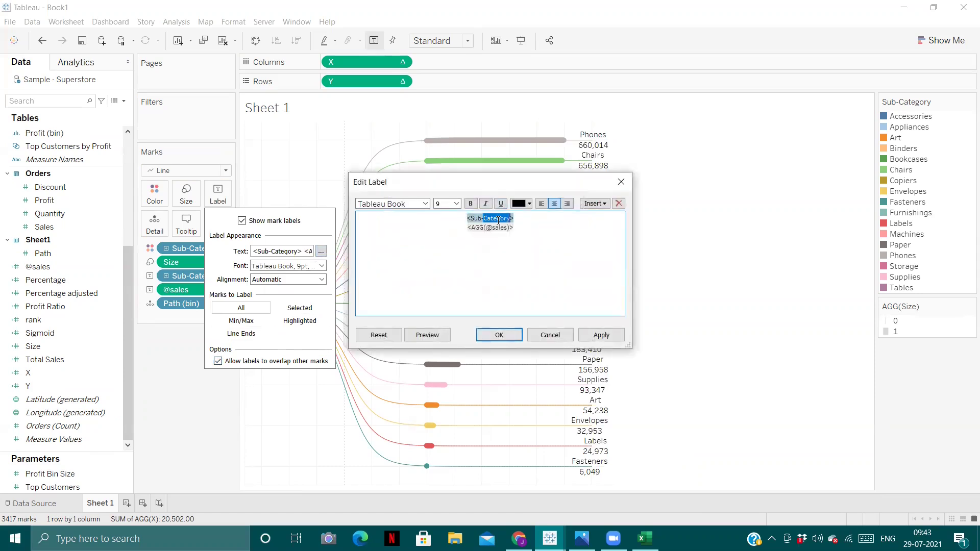
left_click(456, 203)
left_click(445, 230)
left_click(471, 203)
left_click(598, 334)
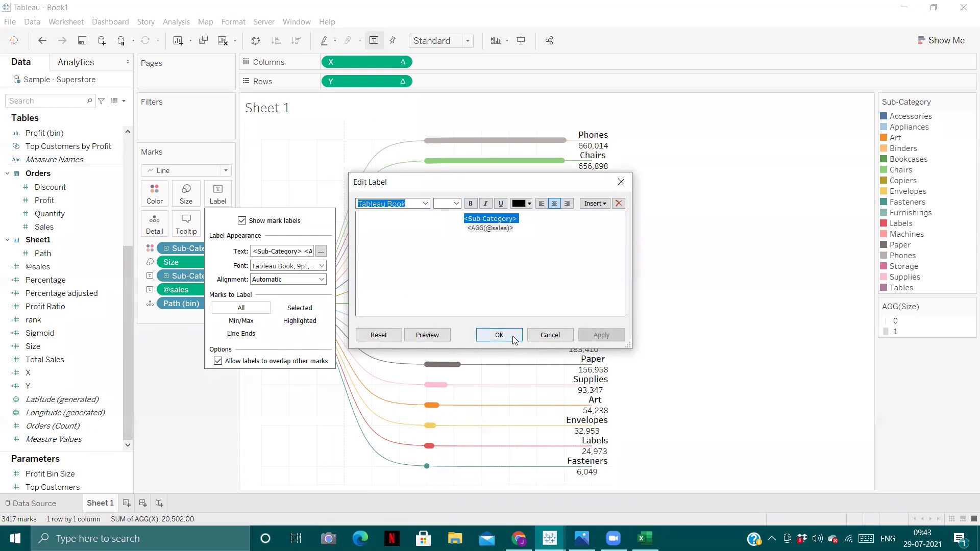
left_click(470, 229)
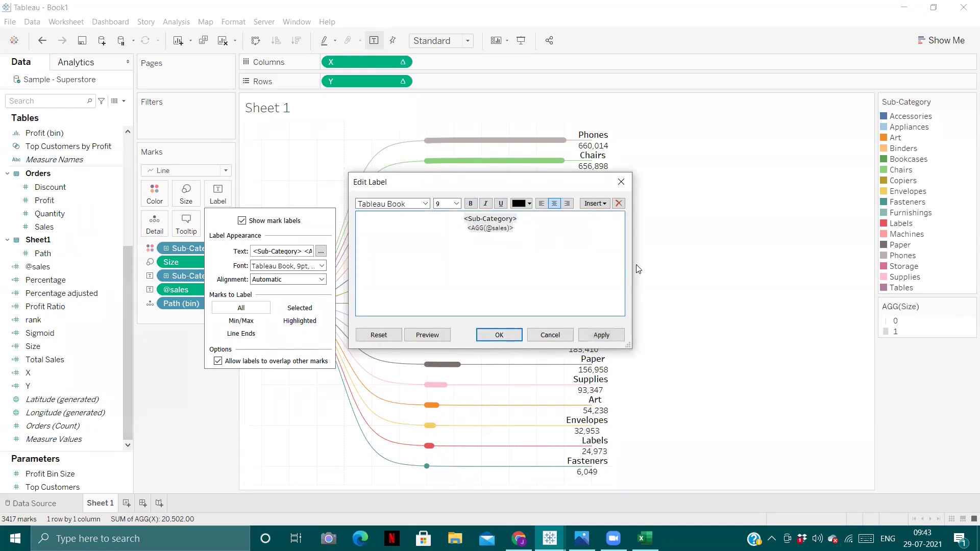
key("BackSpace")
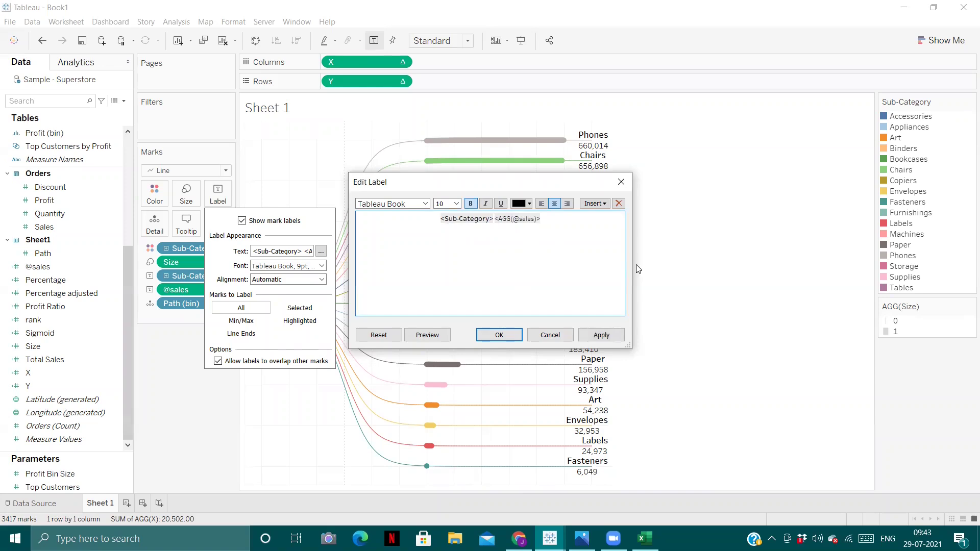
left_click(595, 337)
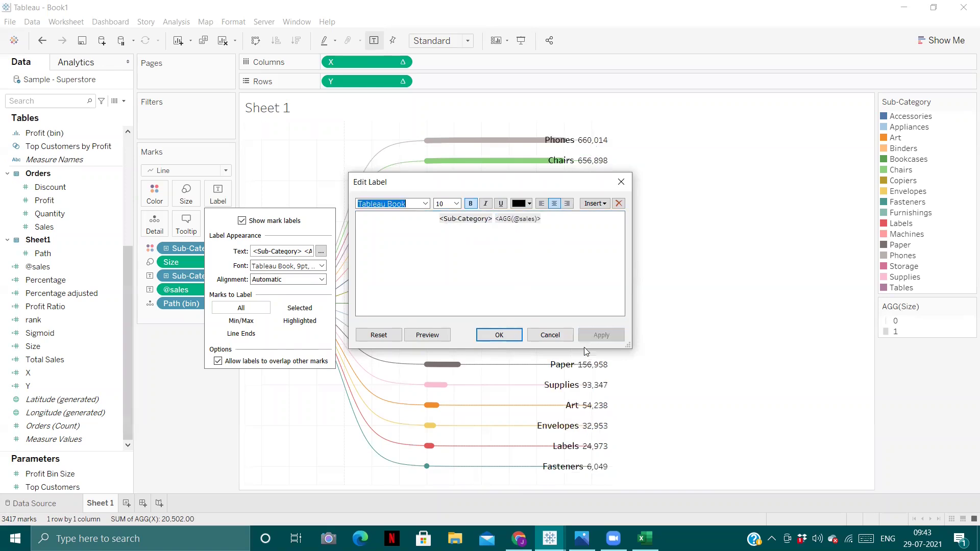
left_click(542, 204)
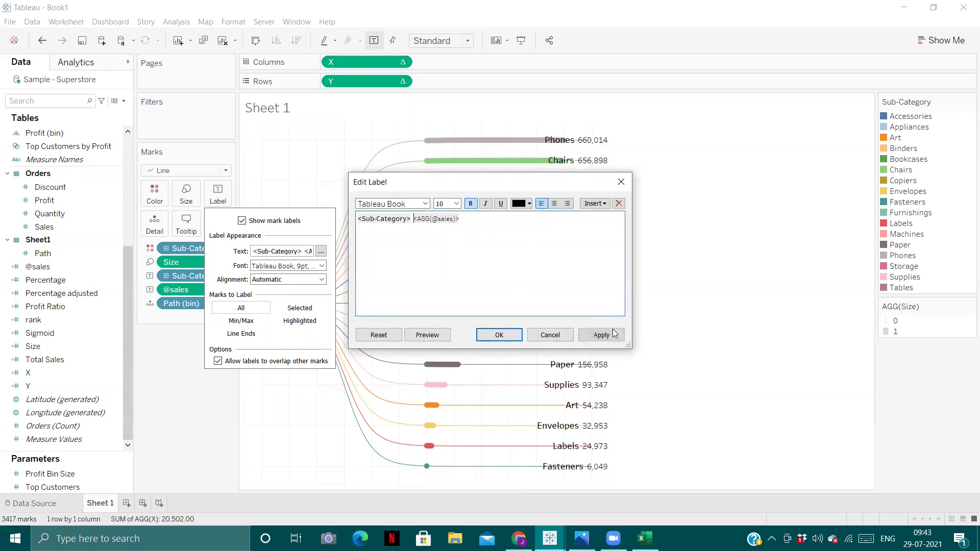
left_click(602, 335)
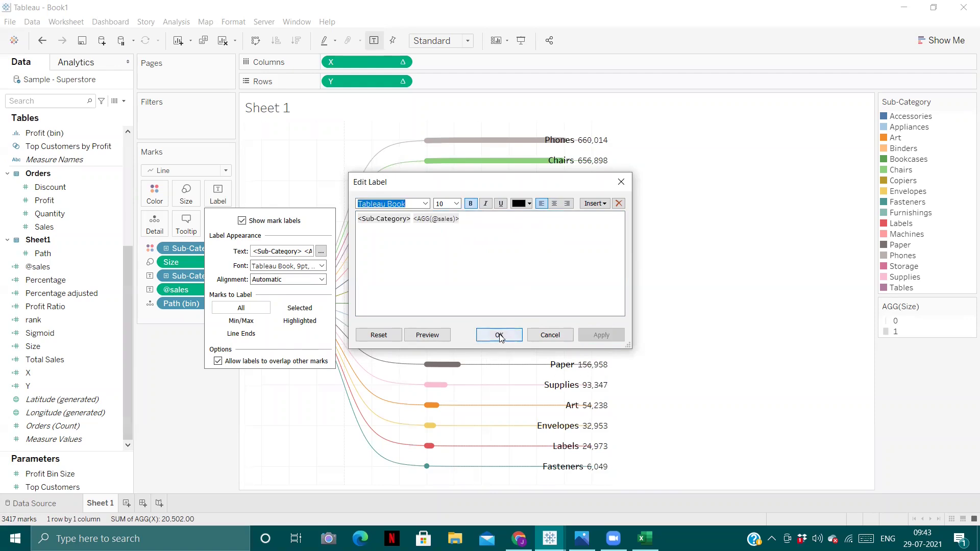
left_click(415, 333)
key("Return")
Step: Set the mark label alignment to left horizontally and top vertically
left_click(312, 280)
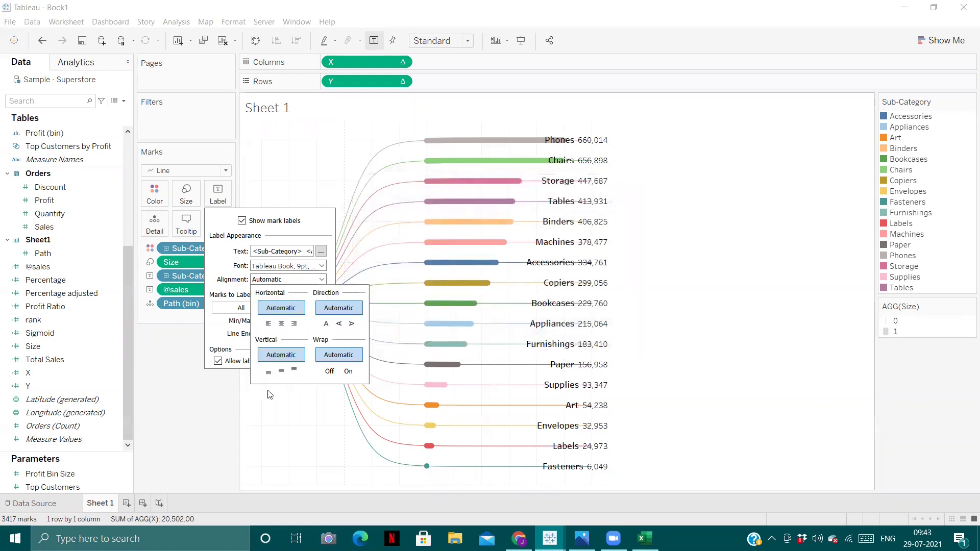
left_click(268, 324)
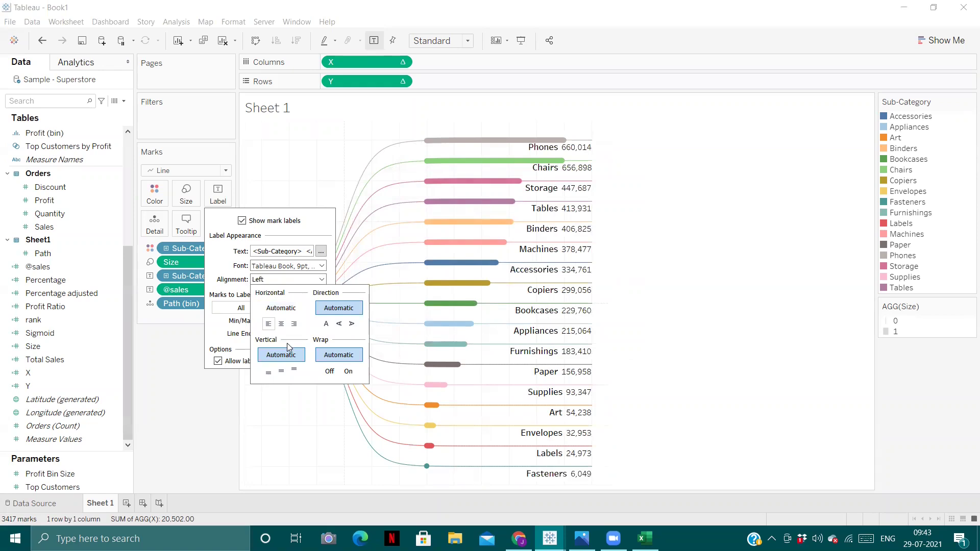
left_click(293, 369)
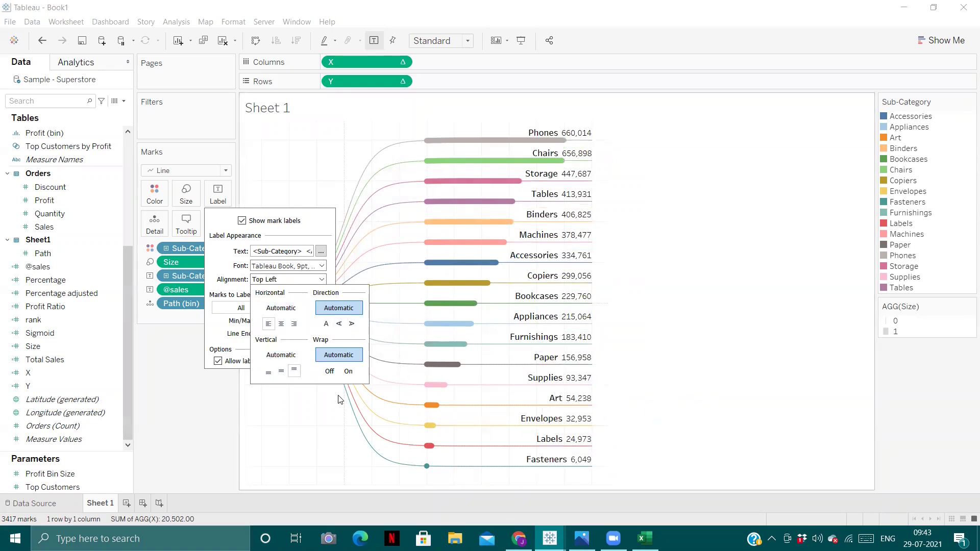
left_click(222, 414)
Step: Set the sheet's grid lines, zero lines, axis rulers and axis ticks to None
right_click(276, 152)
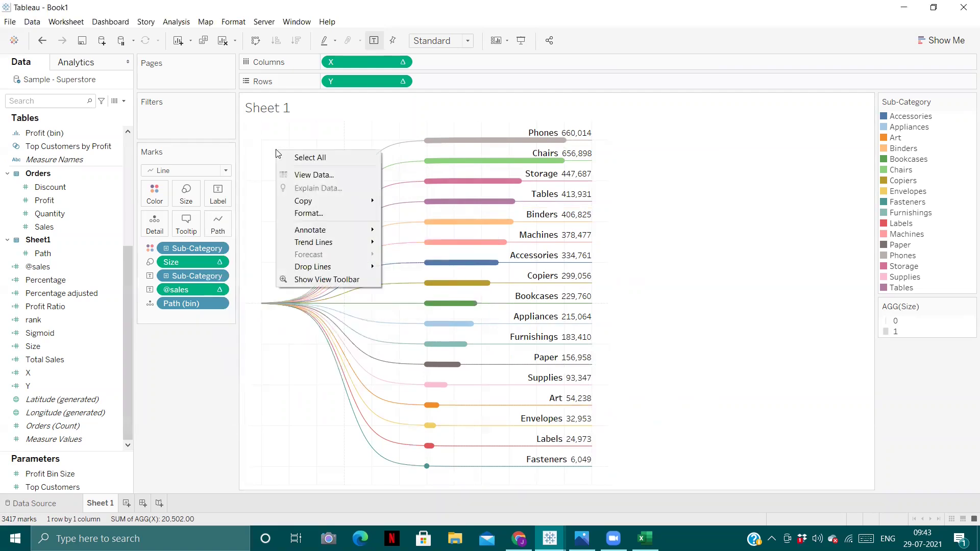
left_click(333, 213)
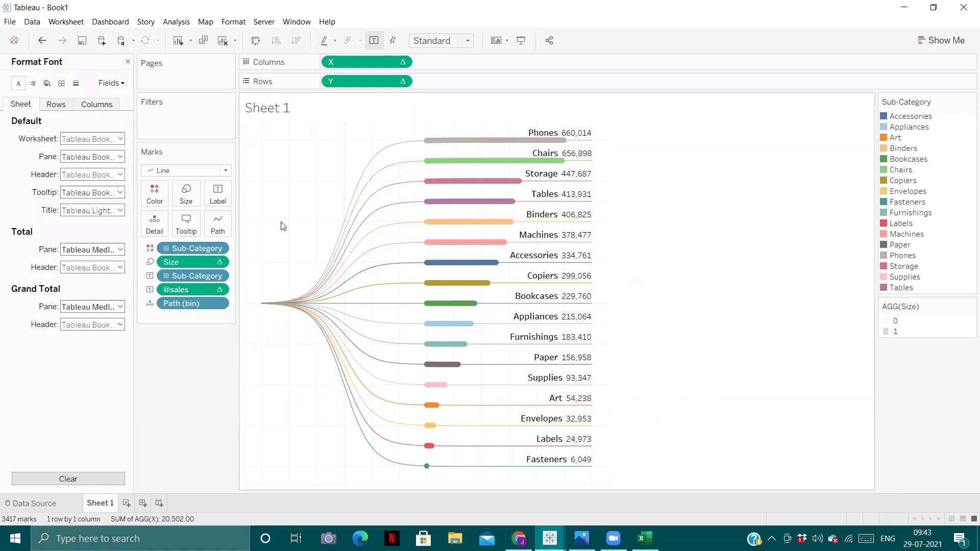
left_click(46, 84)
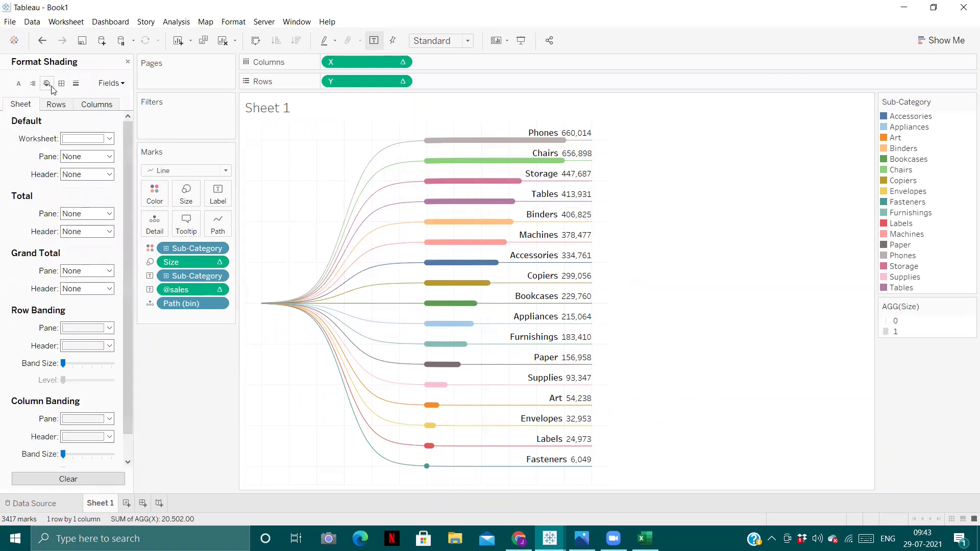
left_click(76, 83)
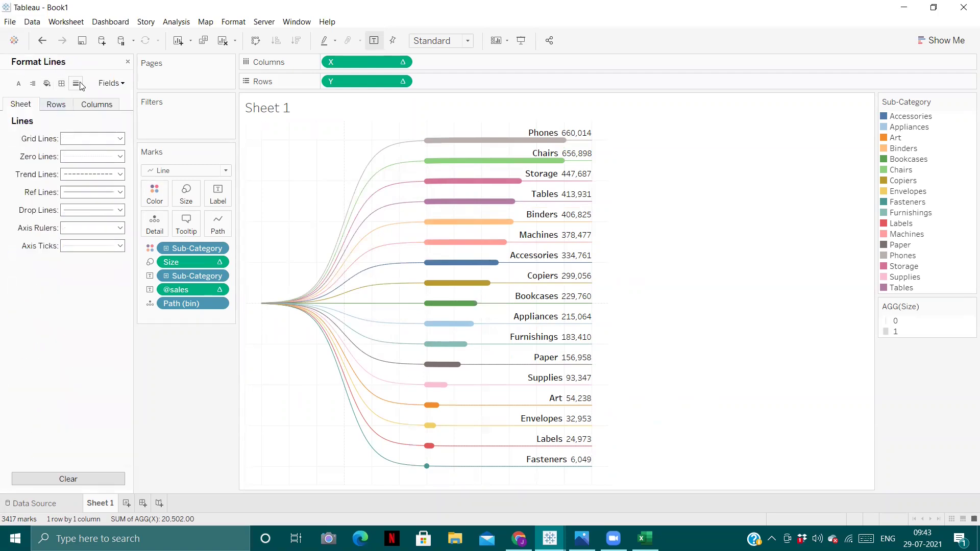
left_click(90, 137)
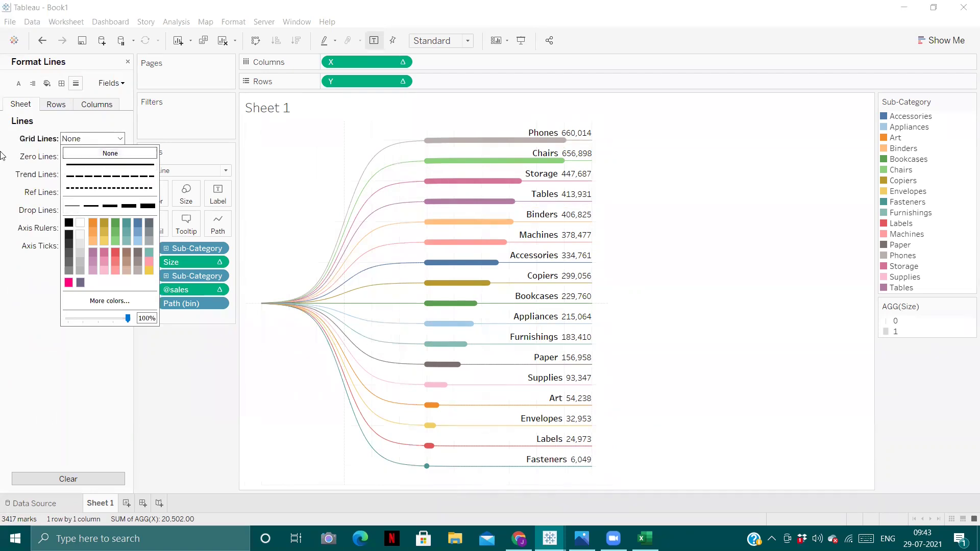
left_click(62, 163)
left_click(87, 156)
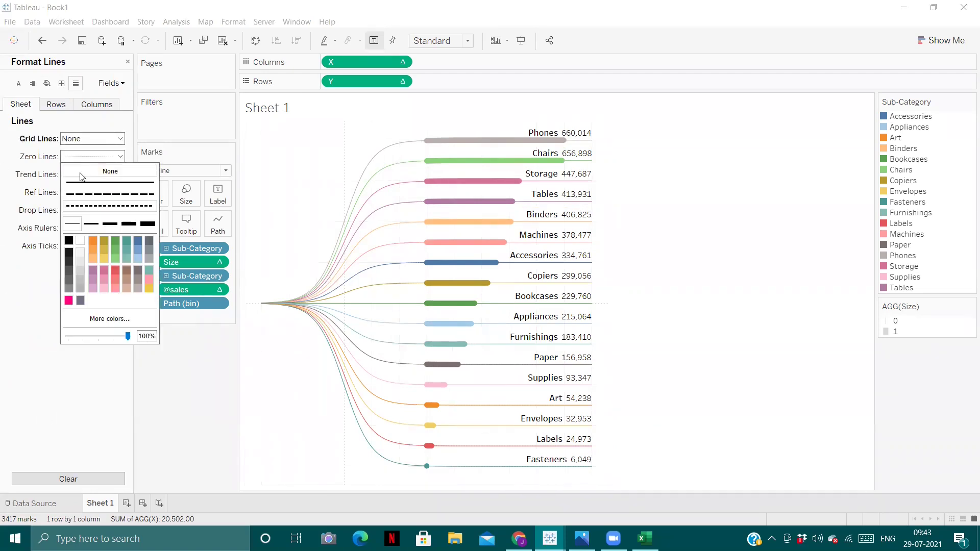
left_click(82, 174)
left_click(98, 228)
left_click(97, 244)
left_click(100, 246)
left_click(105, 261)
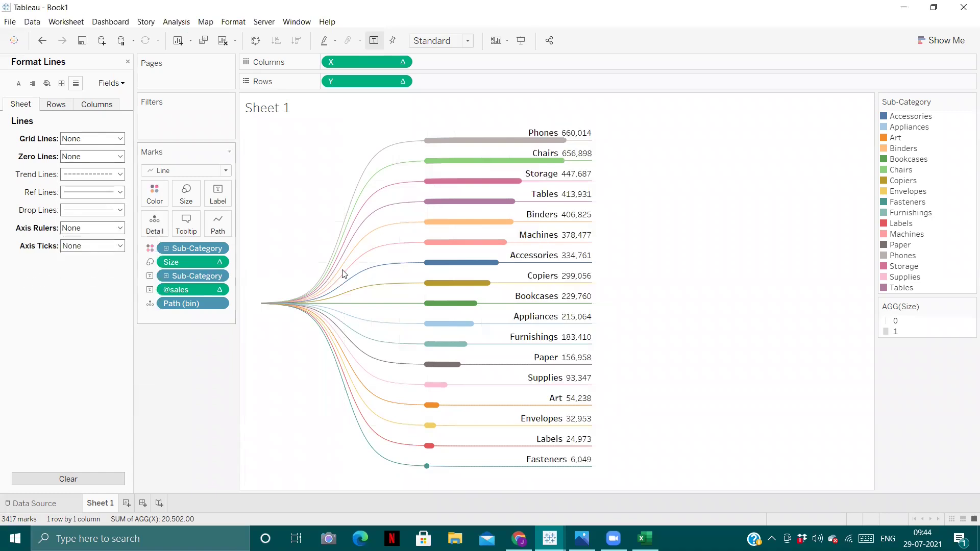
Step: Set the default worksheet shading to black and close the formatting pane
left_click(43, 85)
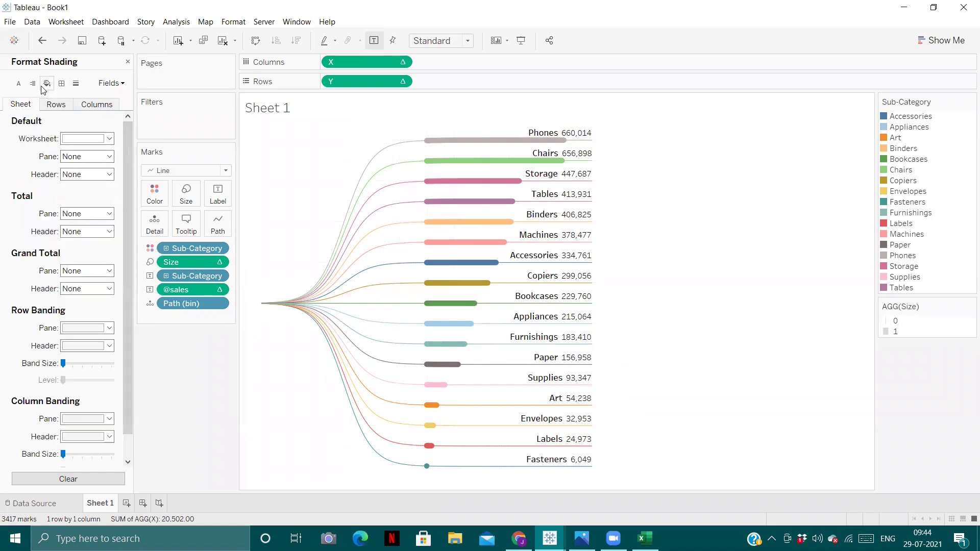
left_click(79, 138)
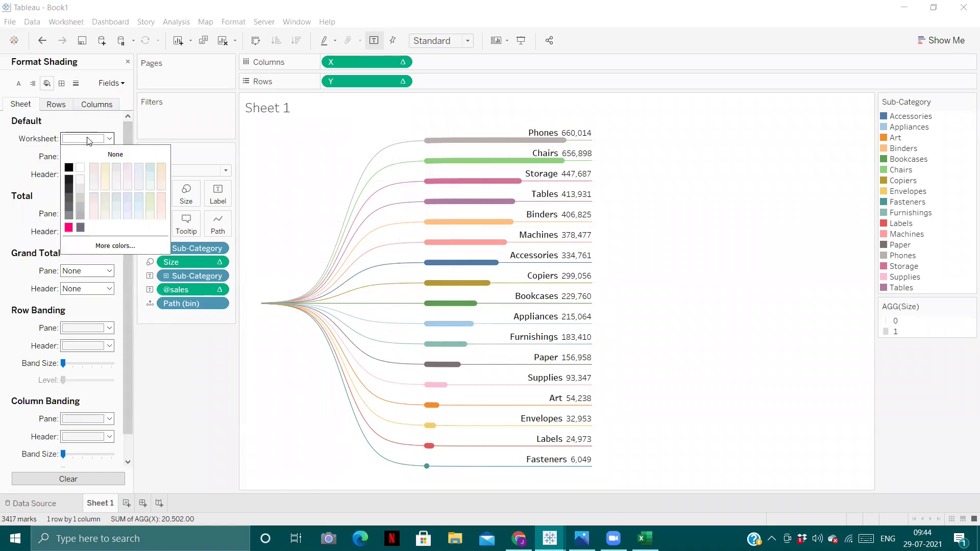
left_click(68, 168)
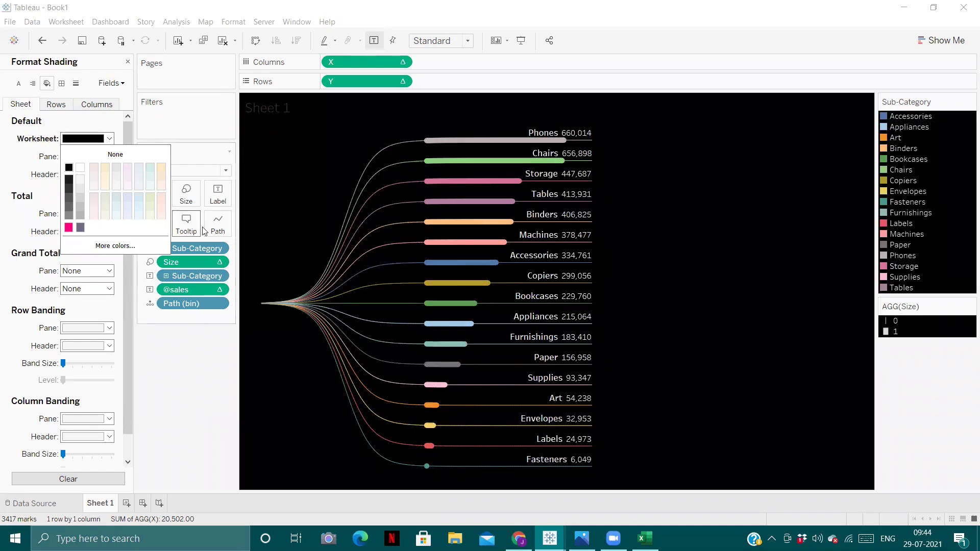
left_click(173, 394)
left_click(128, 61)
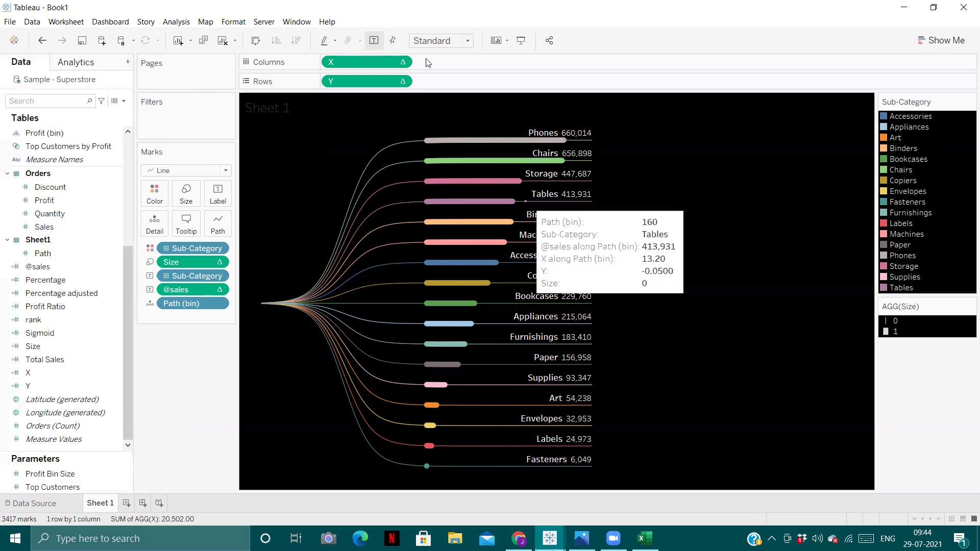
Step: Fit the chart to Entire View and increase the mark size moderately to thicken the bars
left_click(442, 41)
left_click(433, 87)
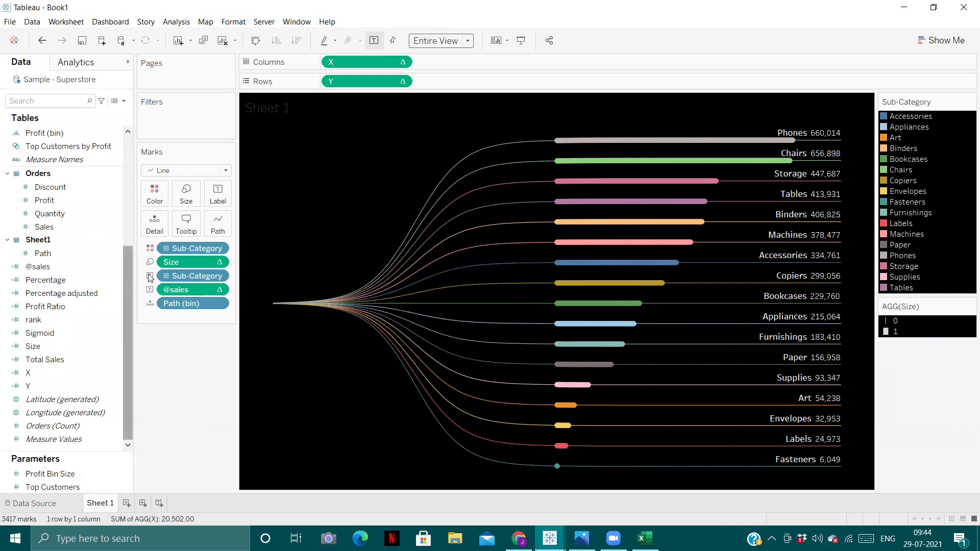
left_click(186, 194)
left_click_drag(201, 224, 224, 228)
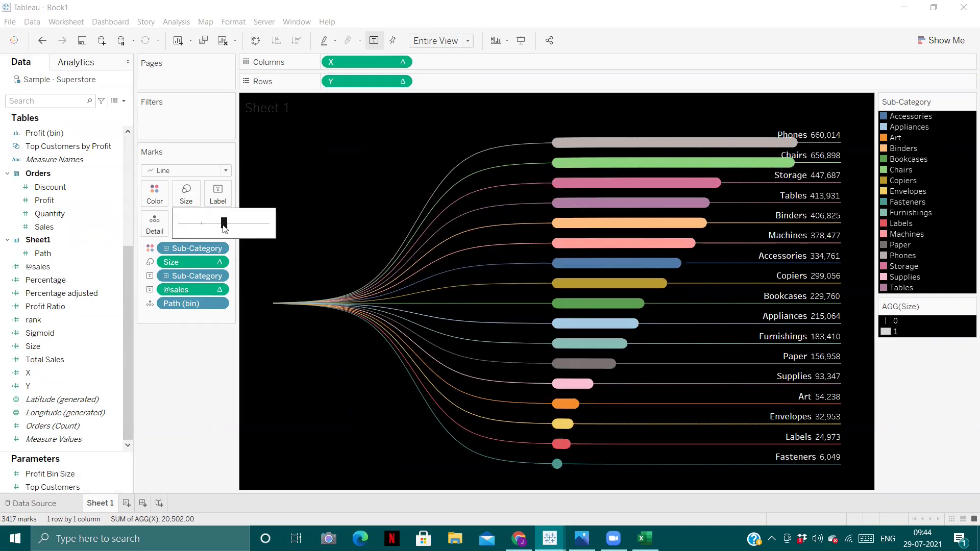
left_click_drag(219, 225, 217, 225)
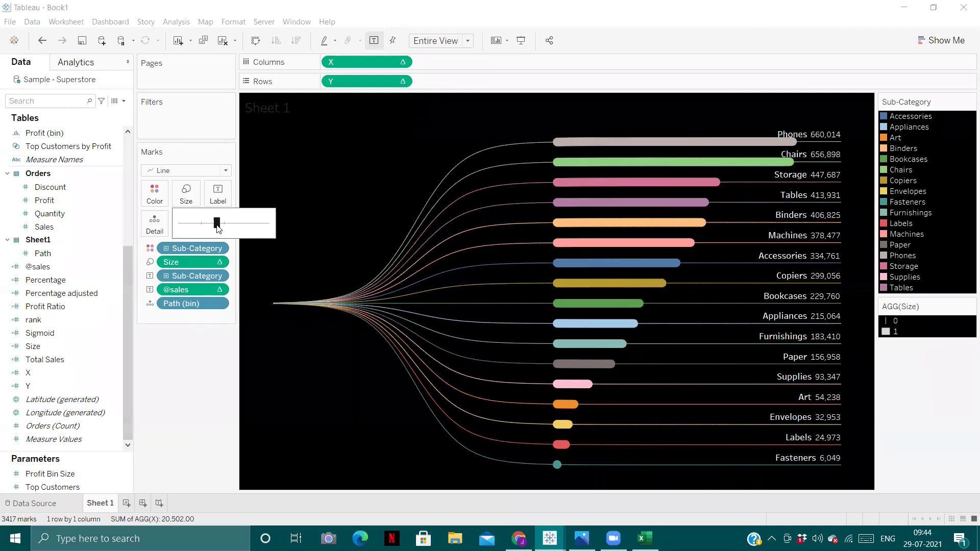
left_click(186, 384)
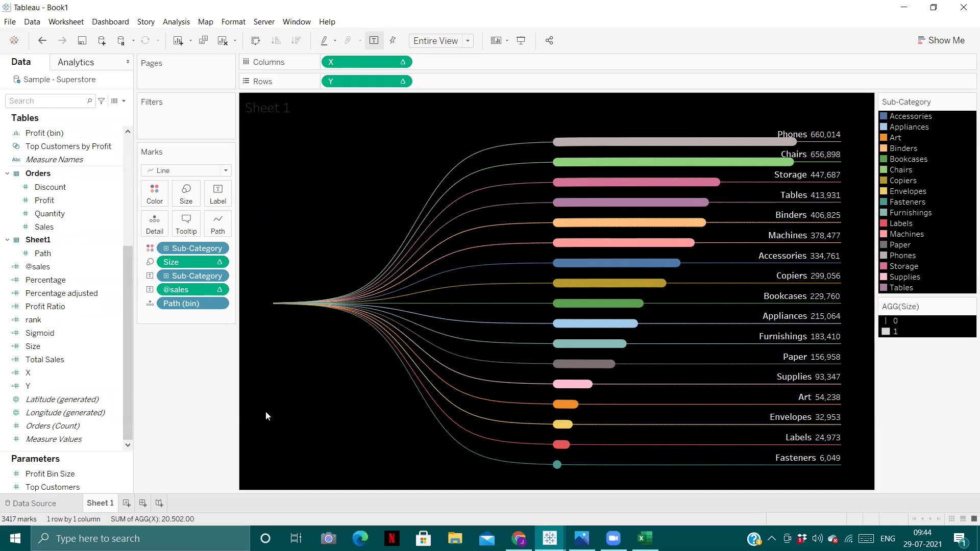
Step: Add a new worksheet and check the total sales text in the reference dendrogram image before returning to Book1
left_click(127, 503)
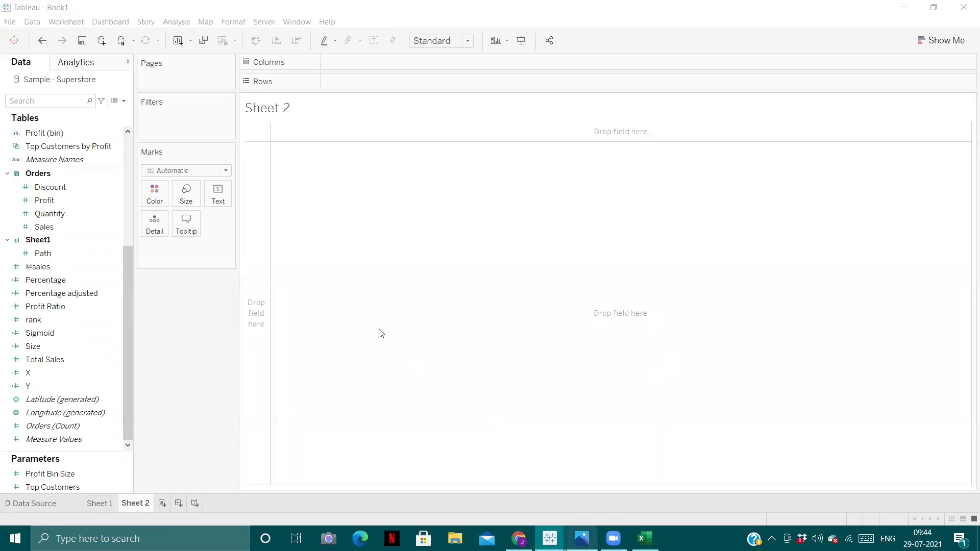
key("alt+Tab")
left_click(550, 538)
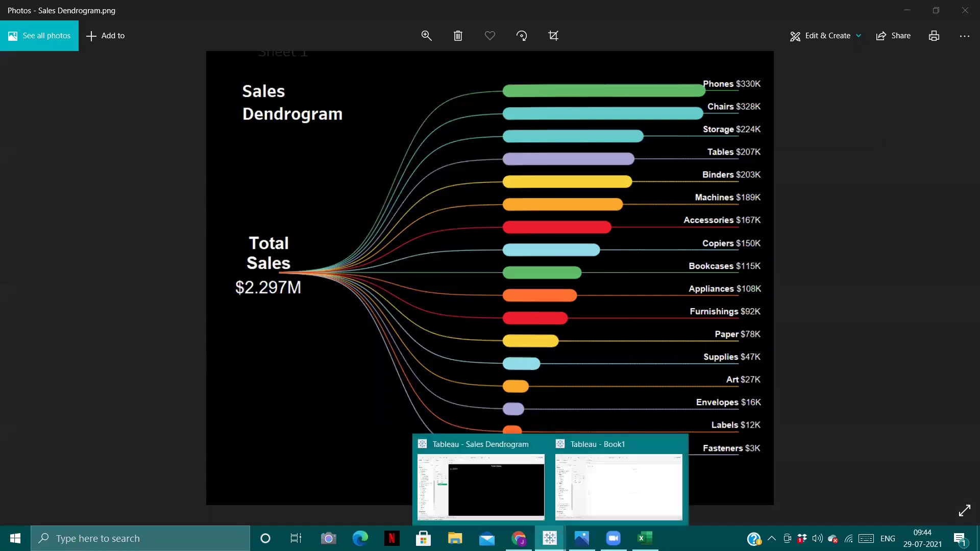
left_click(645, 487)
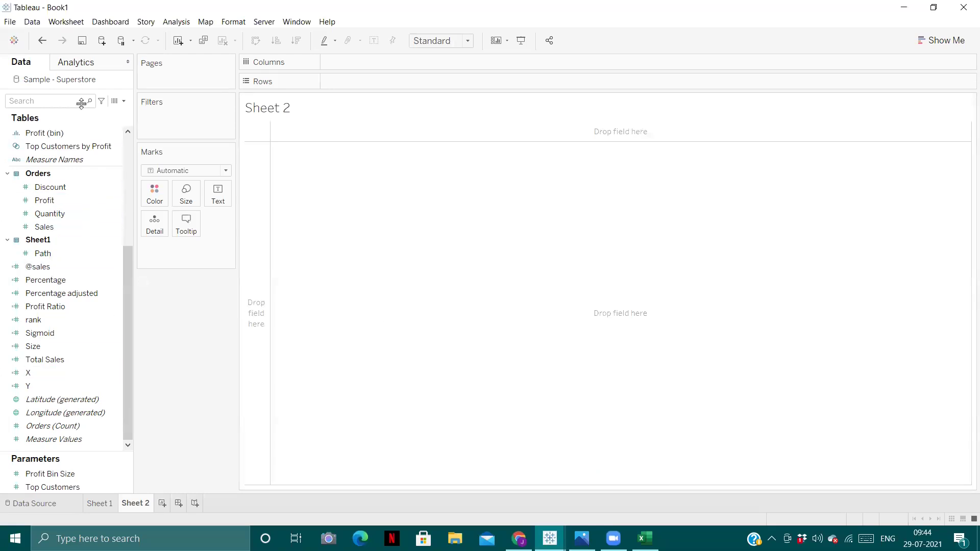
left_click(60, 360)
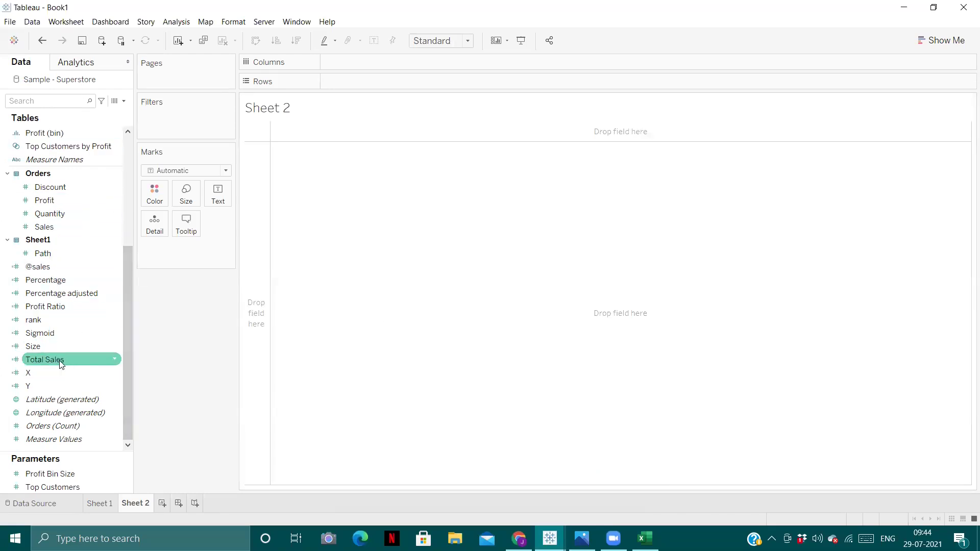
left_click_drag(43, 358, 197, 293)
left_click(32, 270)
left_click_drag(32, 276, 218, 196)
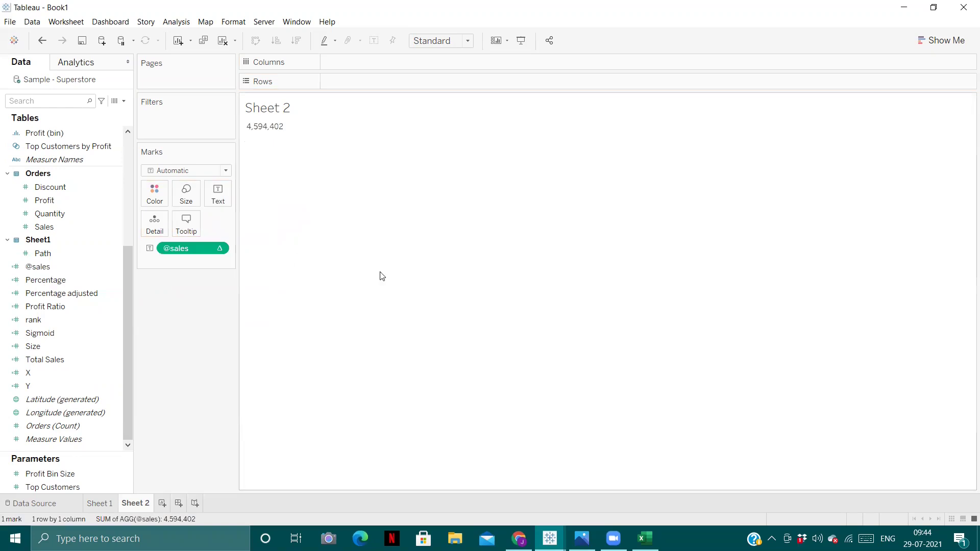
left_click(220, 249)
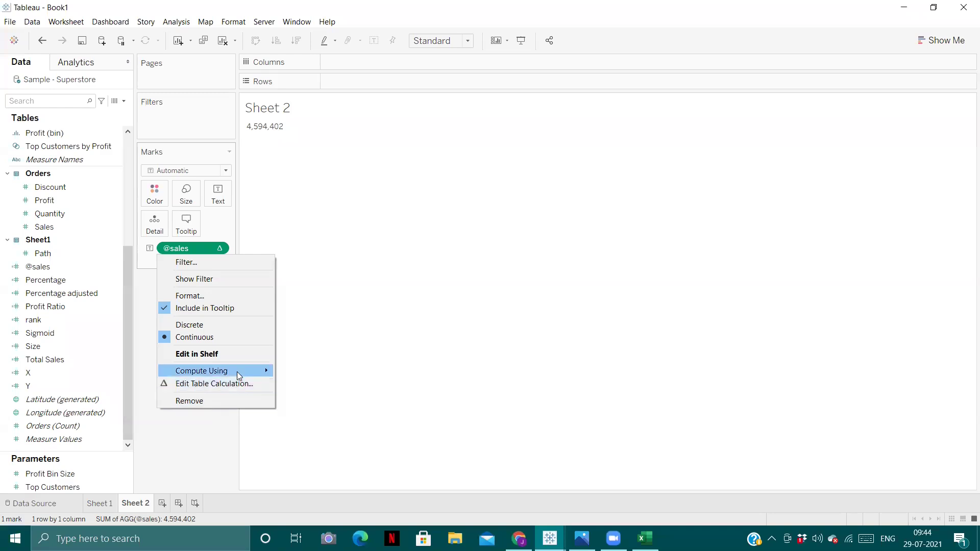
mouse_move(236, 372)
left_click(301, 372)
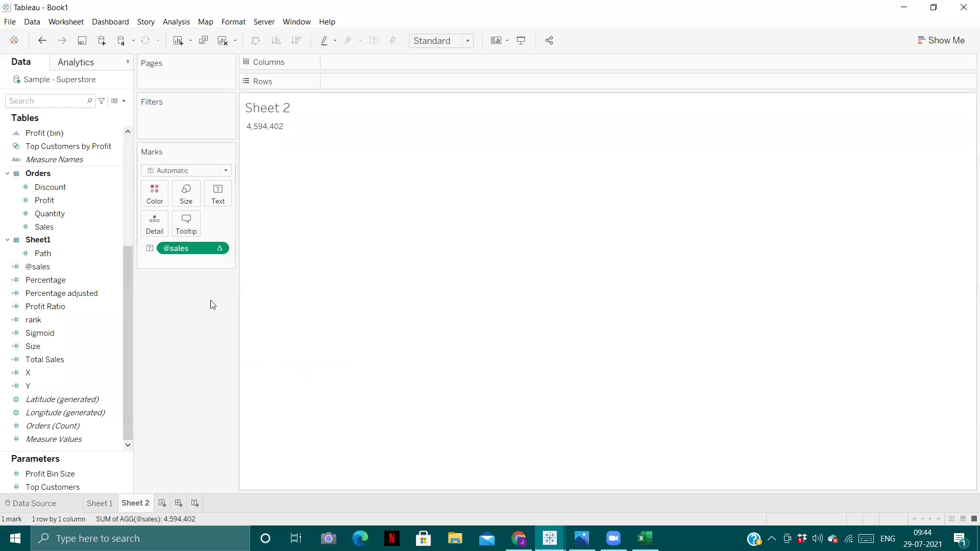
left_click(223, 203)
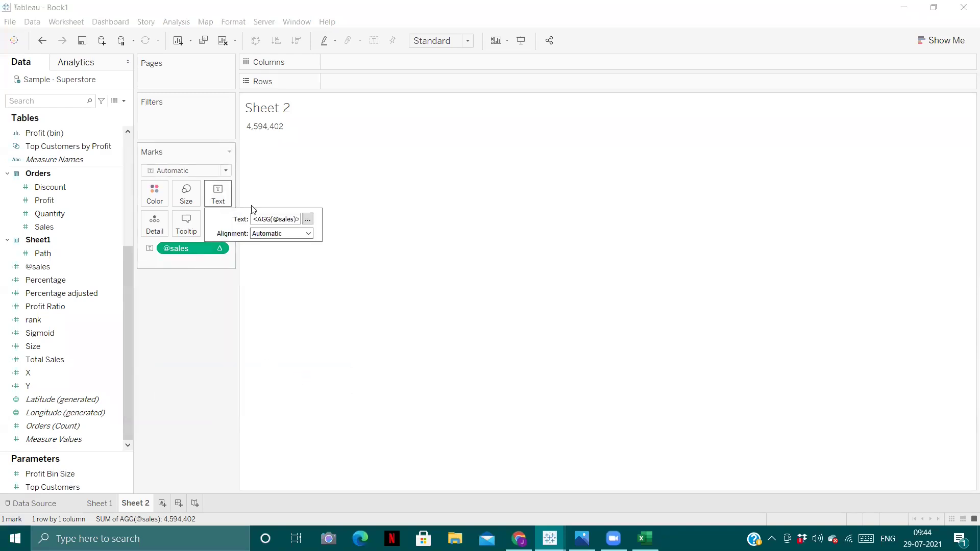
left_click(307, 219)
triple_click(499, 220)
left_click(457, 203)
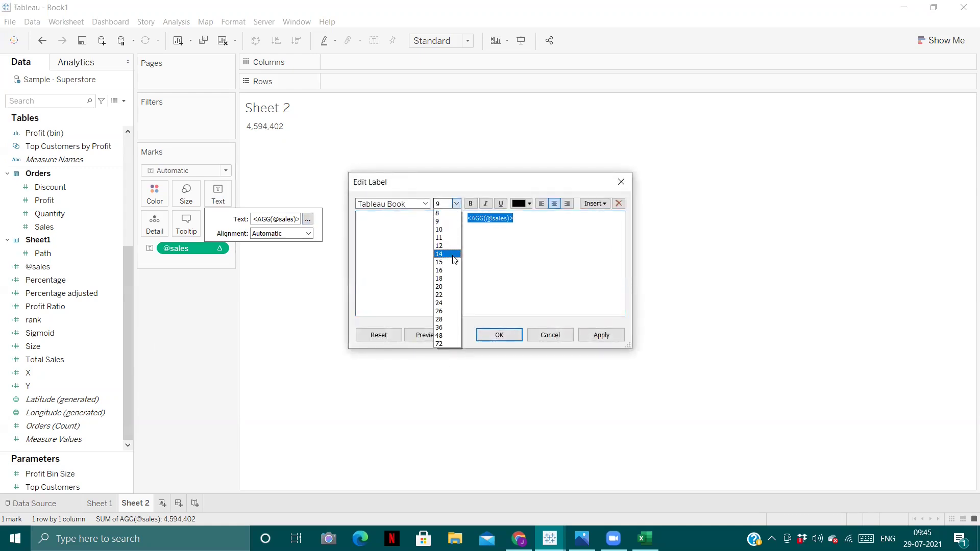
left_click(447, 286)
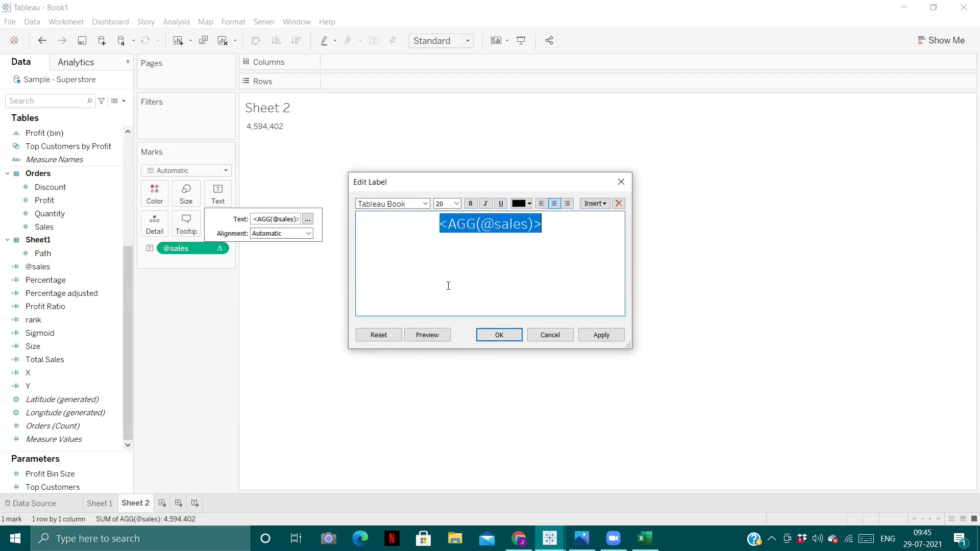
left_click(470, 203)
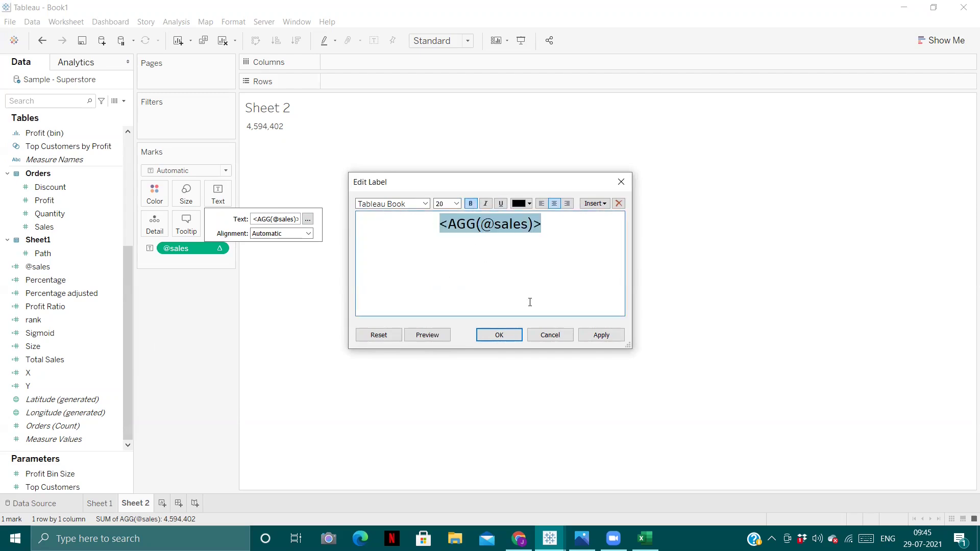
left_click(597, 331)
left_click(516, 335)
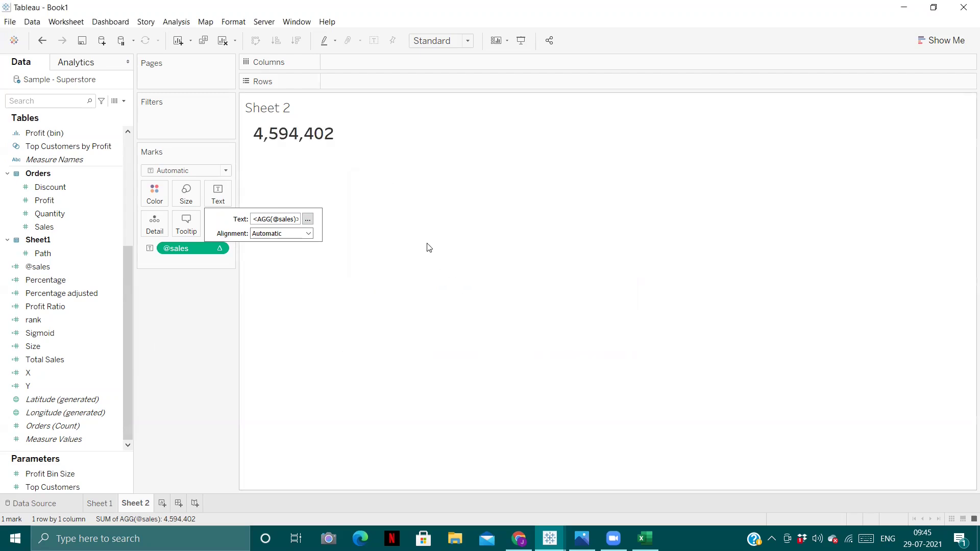
Step: Replace the sheet name in the worksheet title with TOTAL SALES
double_click(302, 114)
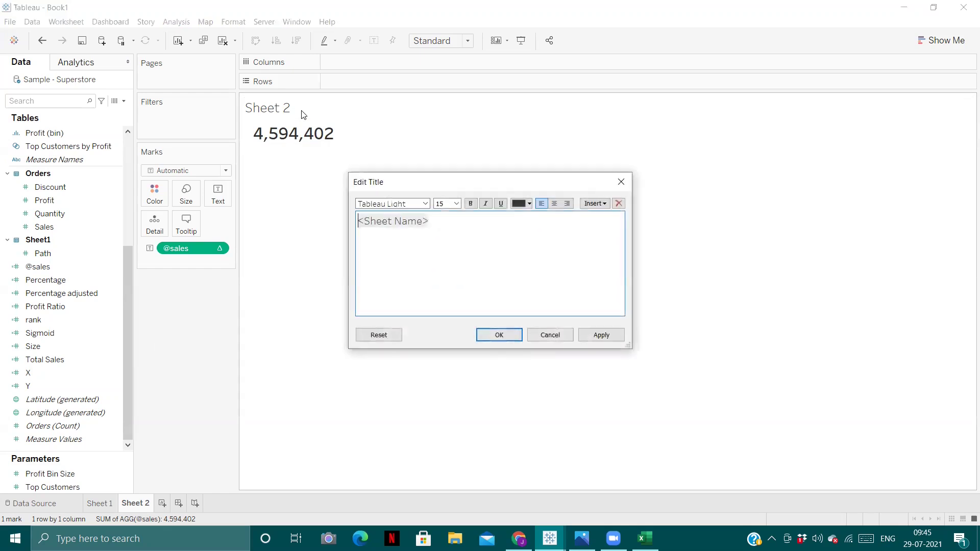
triple_click(411, 221)
key("BackSpace")
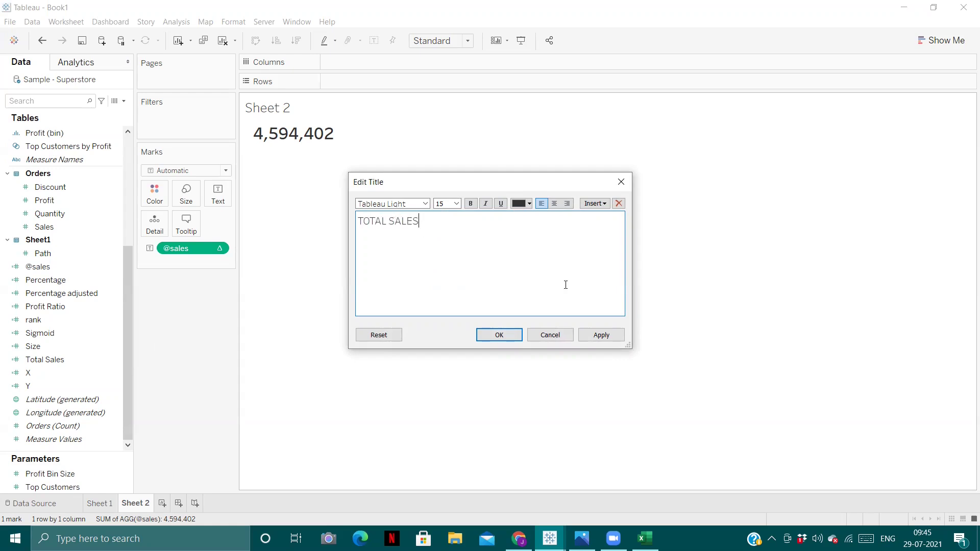
left_click(499, 335)
right_click(371, 152)
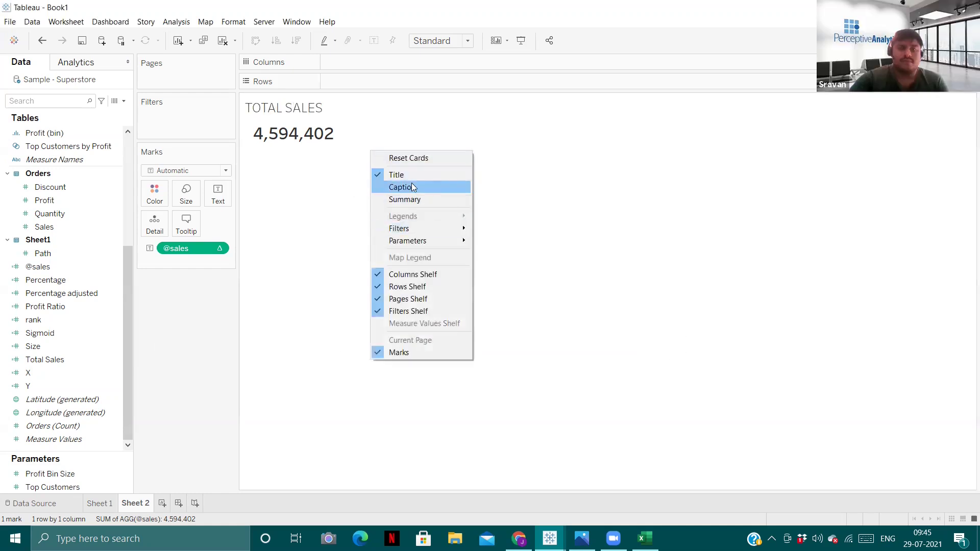
left_click(501, 280)
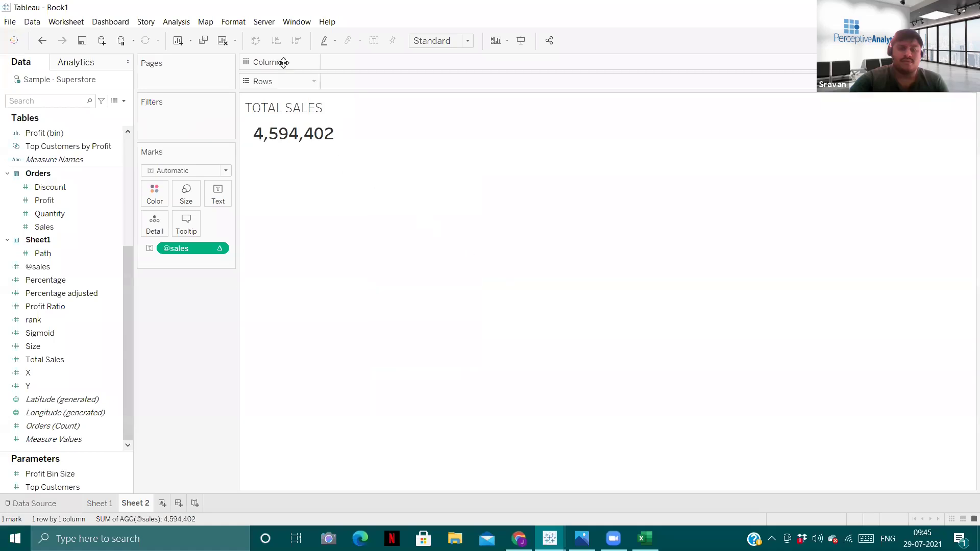
left_click(234, 23)
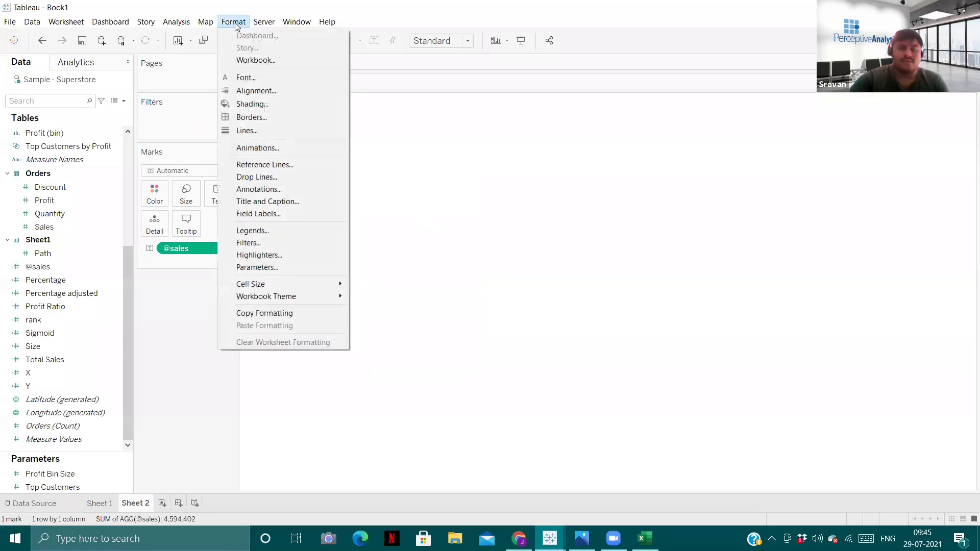
left_click(245, 60)
left_click(127, 61)
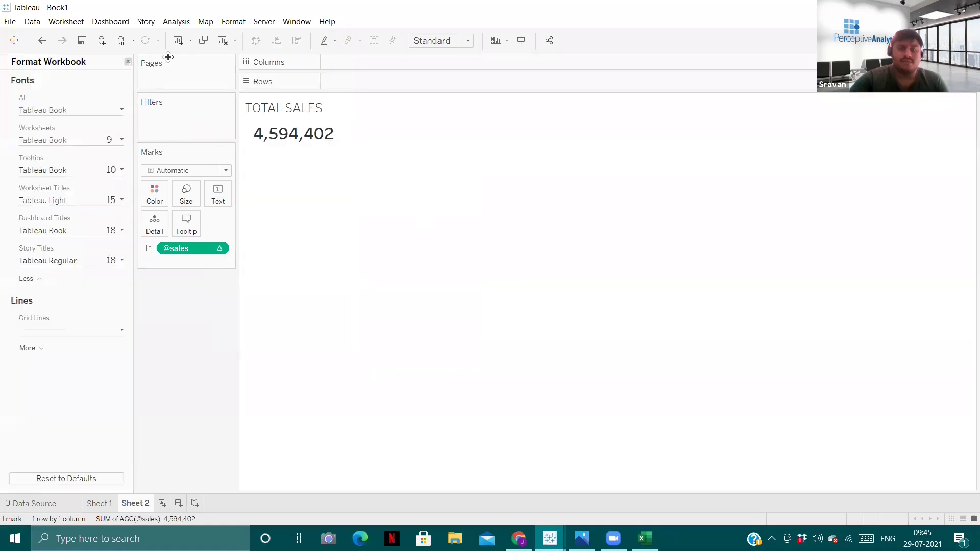
Step: Set the default worksheet shading of Sheet 2 to black
left_click(231, 23)
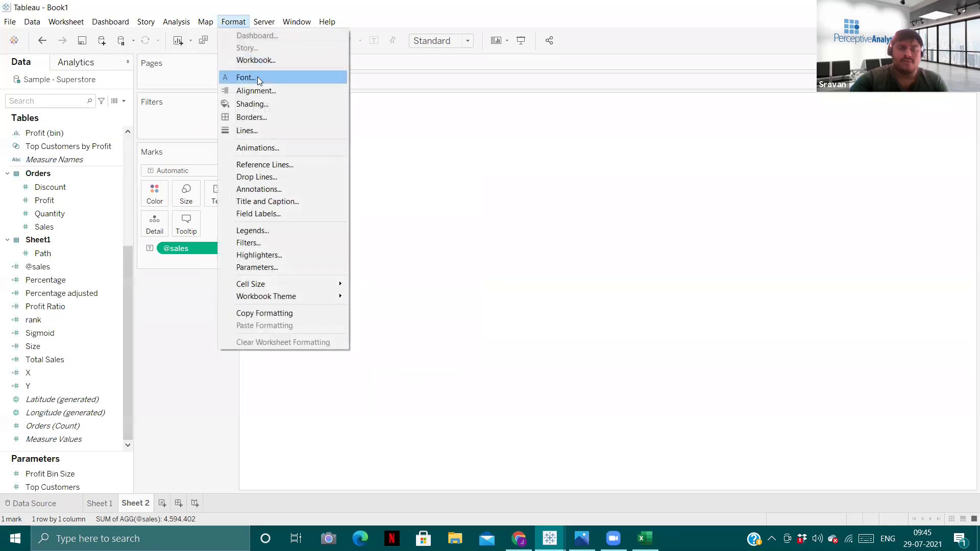
left_click(261, 103)
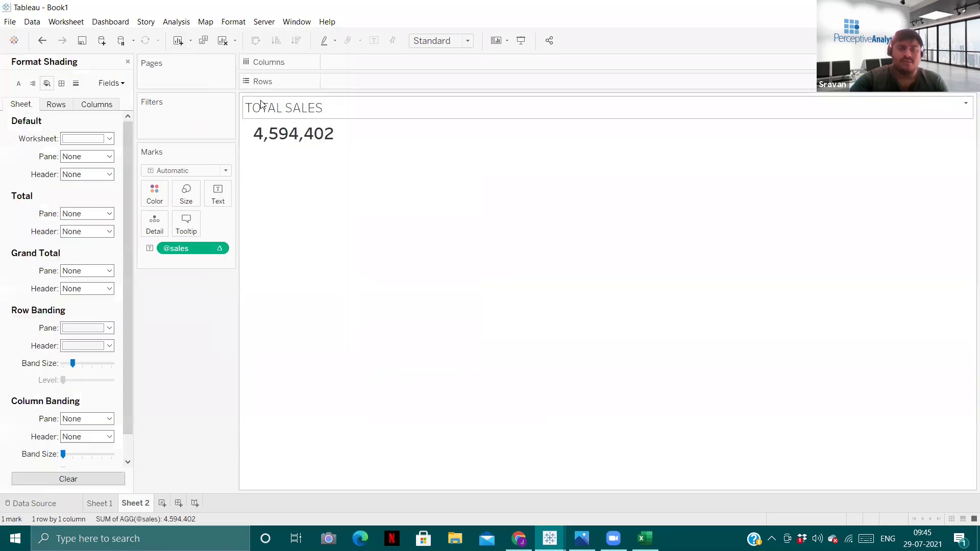
left_click(86, 139)
left_click(68, 168)
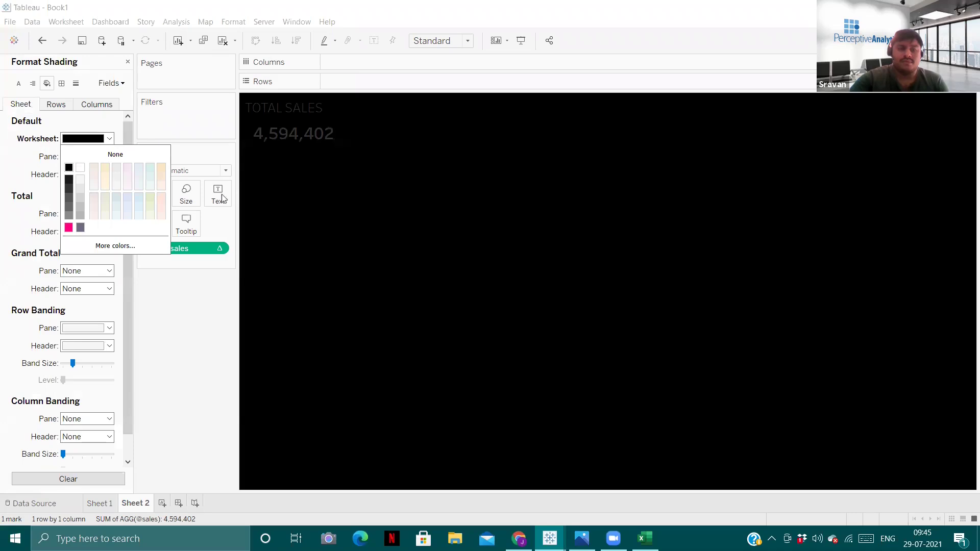
Step: Change the font color of the TOTAL SALES title to white
double_click(322, 110)
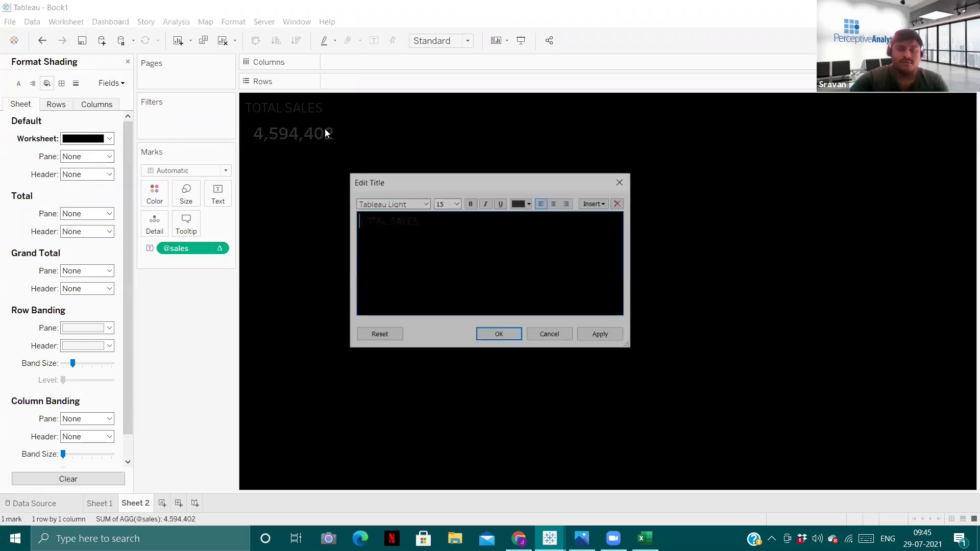
triple_click(393, 218)
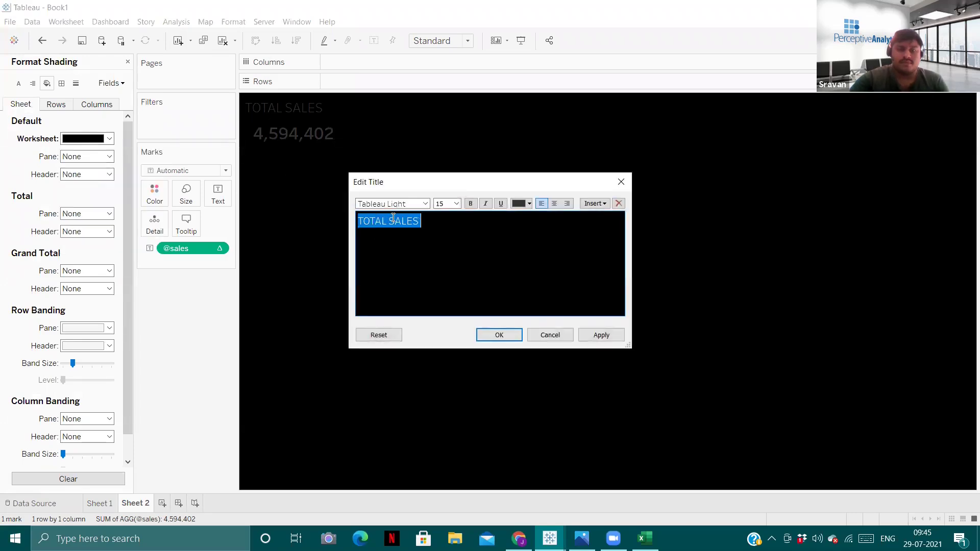
left_click(521, 203)
left_click(529, 217)
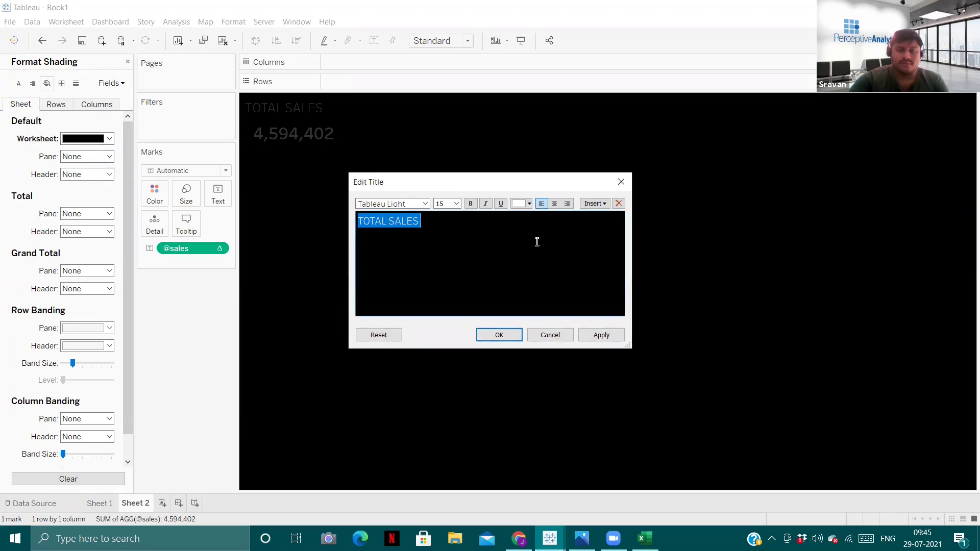
left_click(601, 335)
key("Return")
left_click(290, 137)
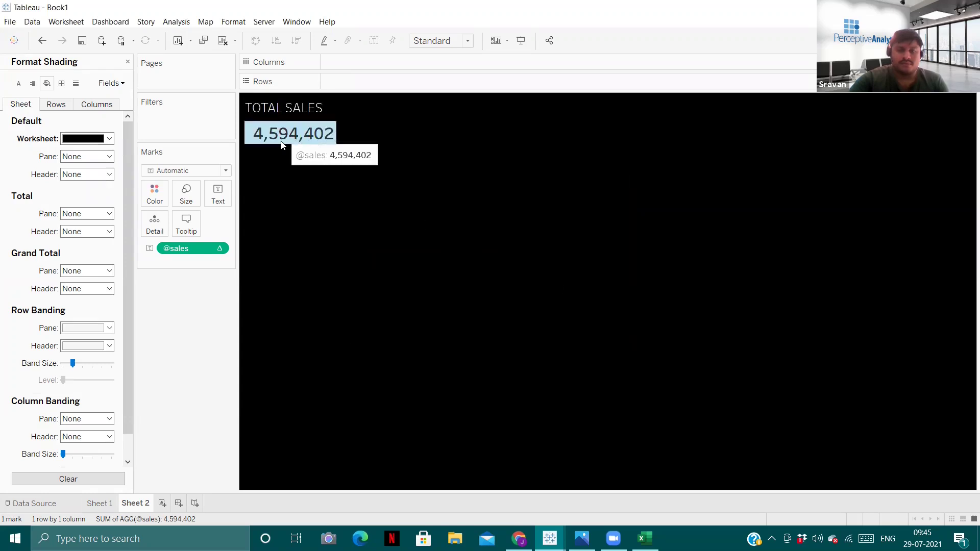
left_click(247, 202)
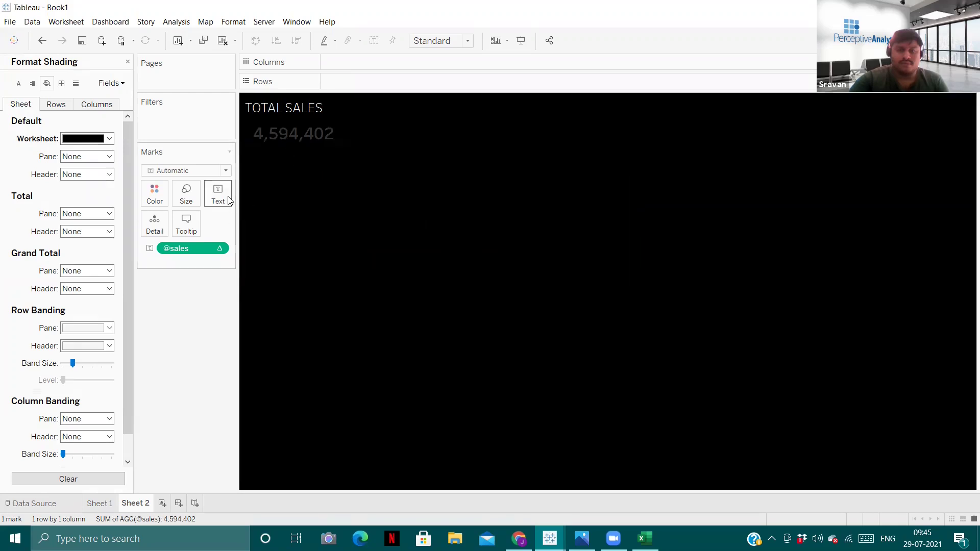
left_click(221, 197)
left_click(308, 219)
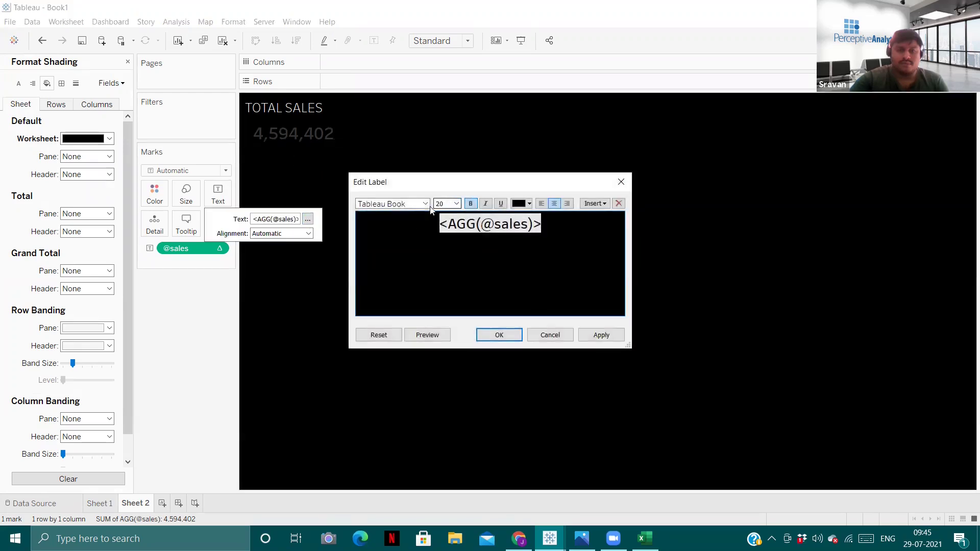
double_click(463, 223)
key("ctrl+a")
left_click(529, 203)
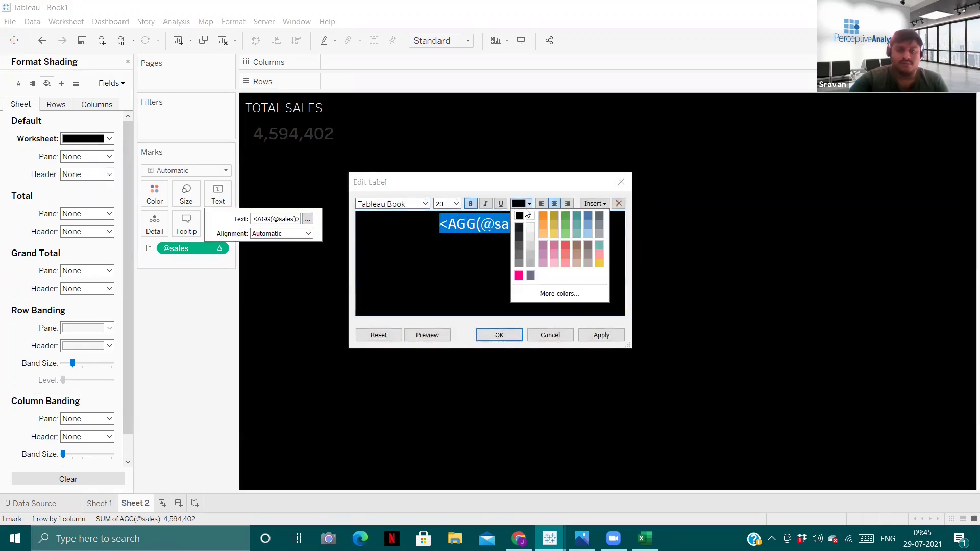
left_click(530, 216)
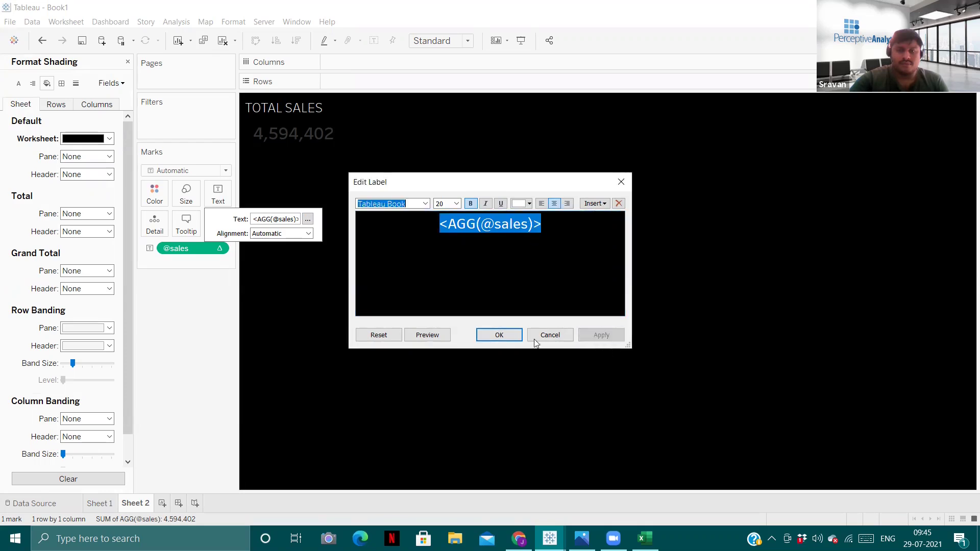
left_click(499, 335)
left_click(187, 319)
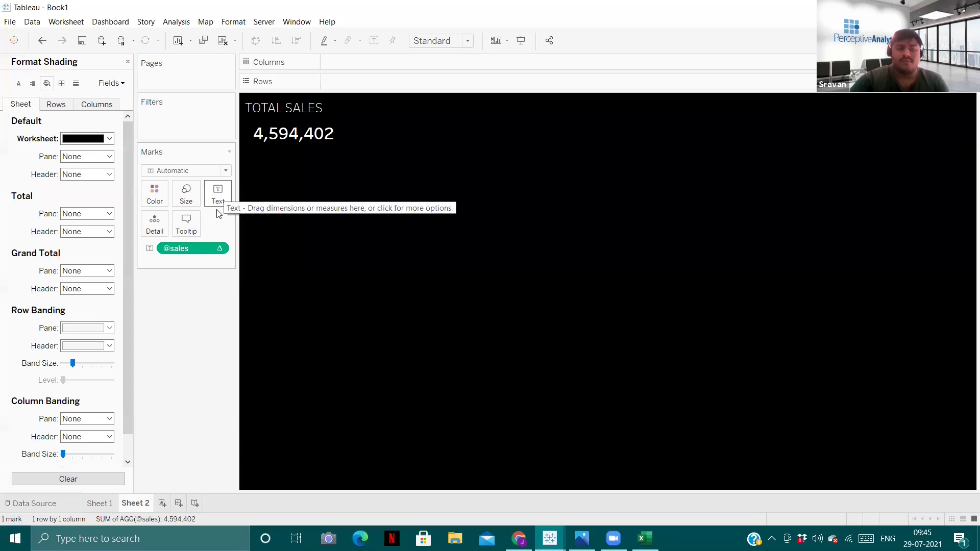
left_click(219, 249)
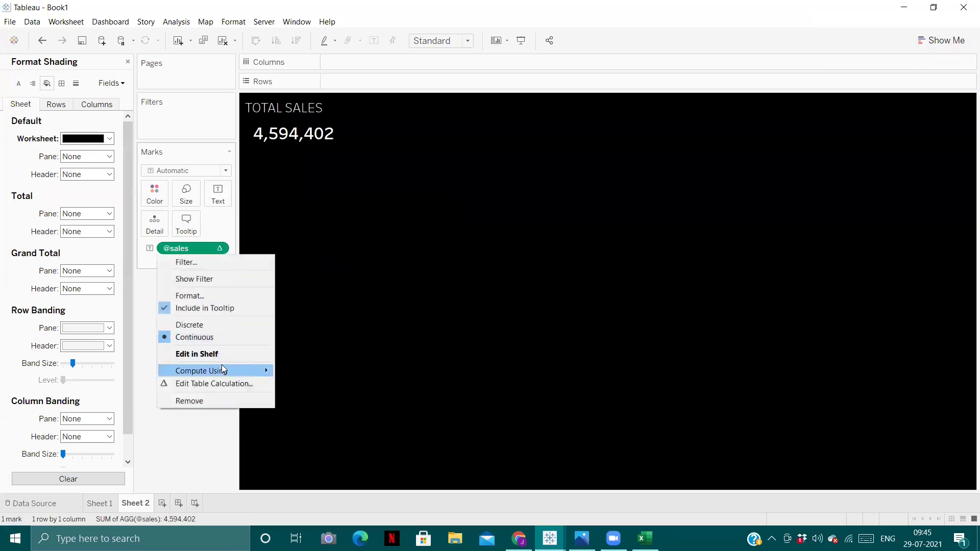
left_click(214, 296)
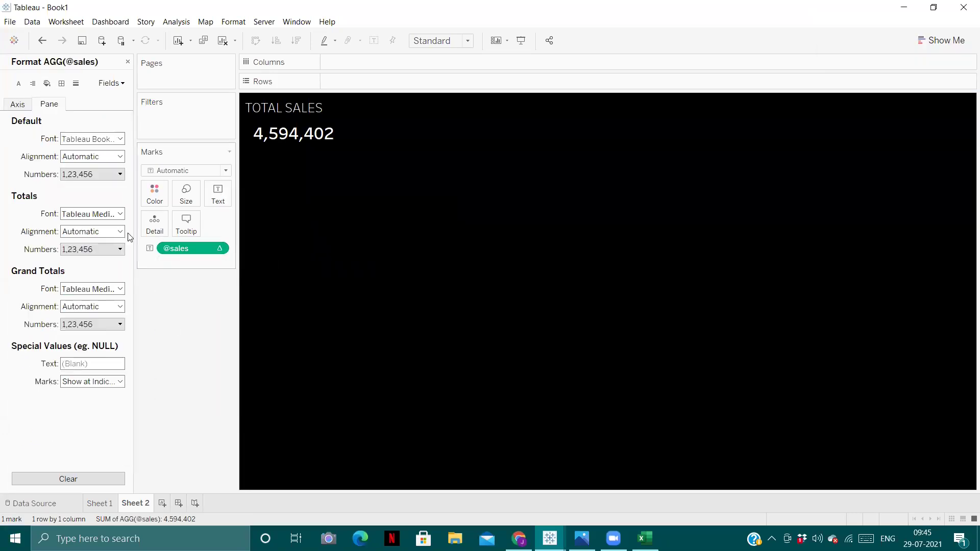
left_click(97, 174)
left_click(95, 226)
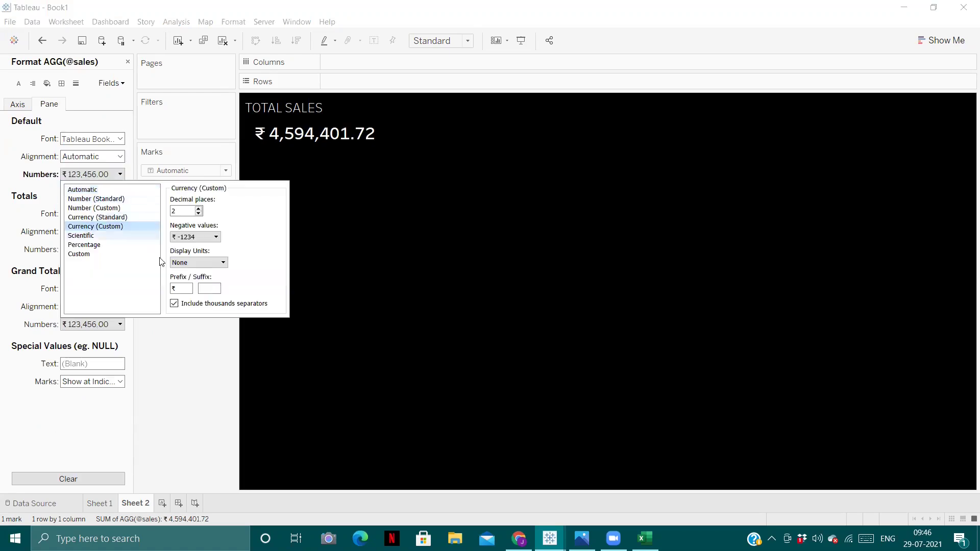
left_click(198, 209)
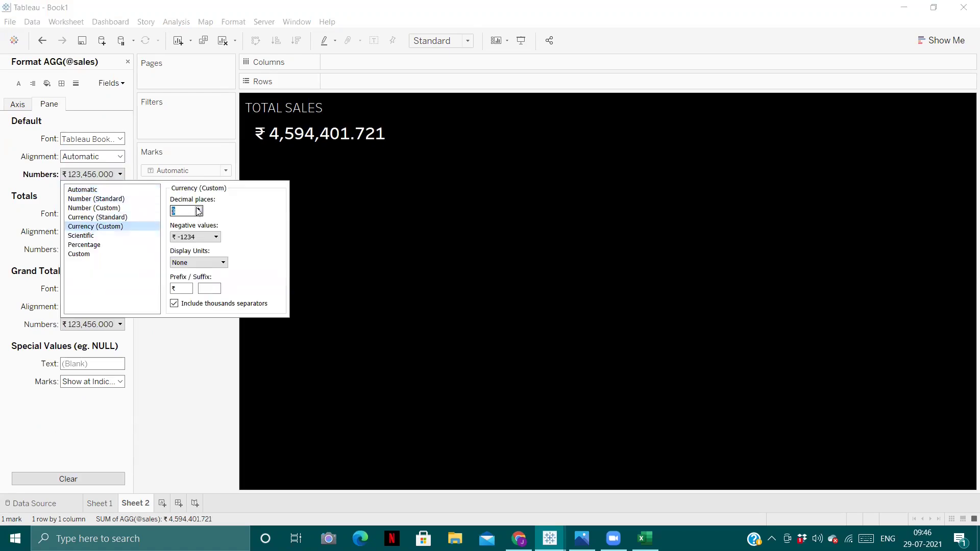
left_click(192, 262)
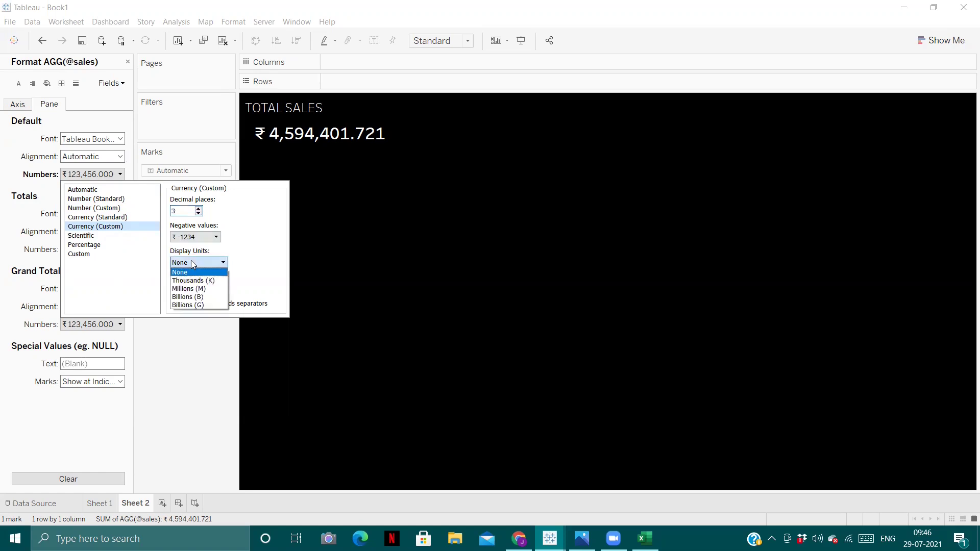
left_click(199, 289)
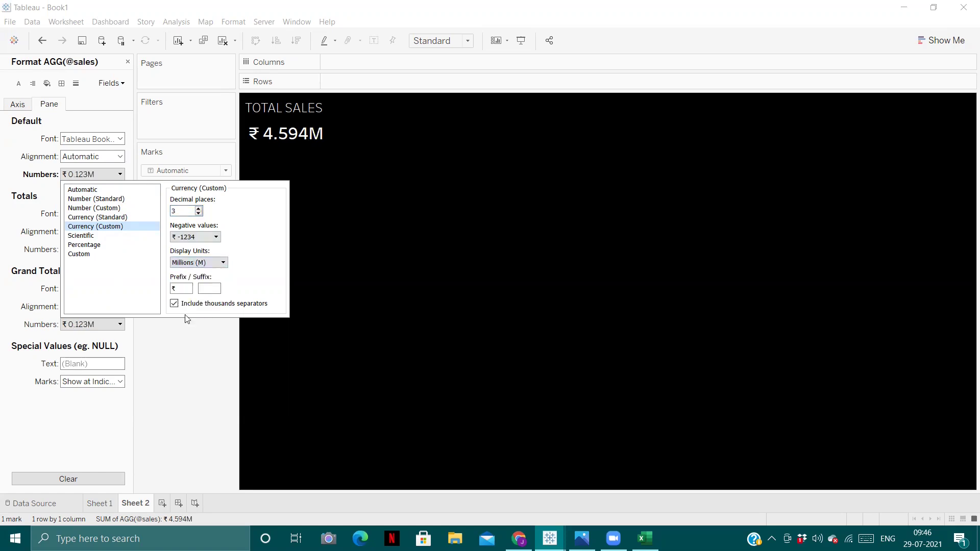
left_click(180, 290)
key("BackSpace")
type("$")
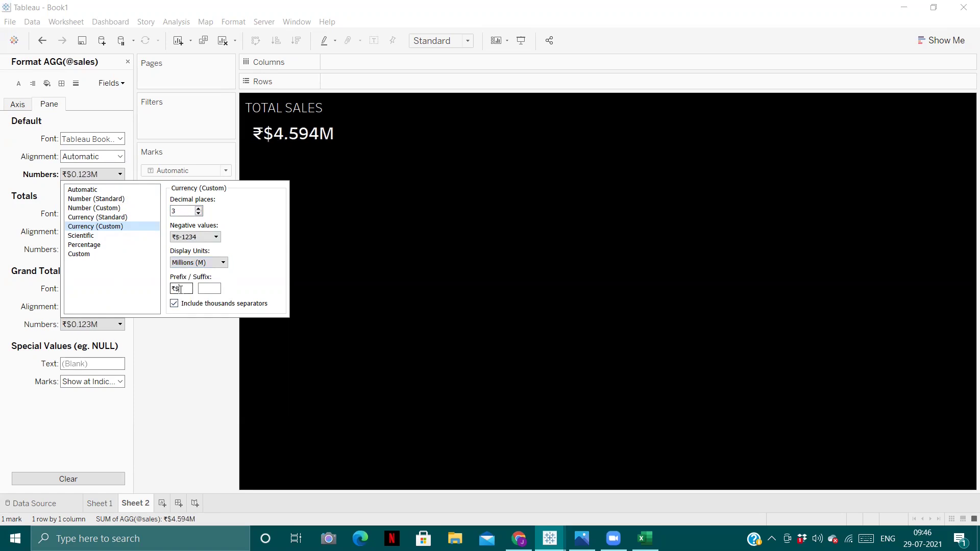
key("BackSpace")
key("BackSpace")
type("$")
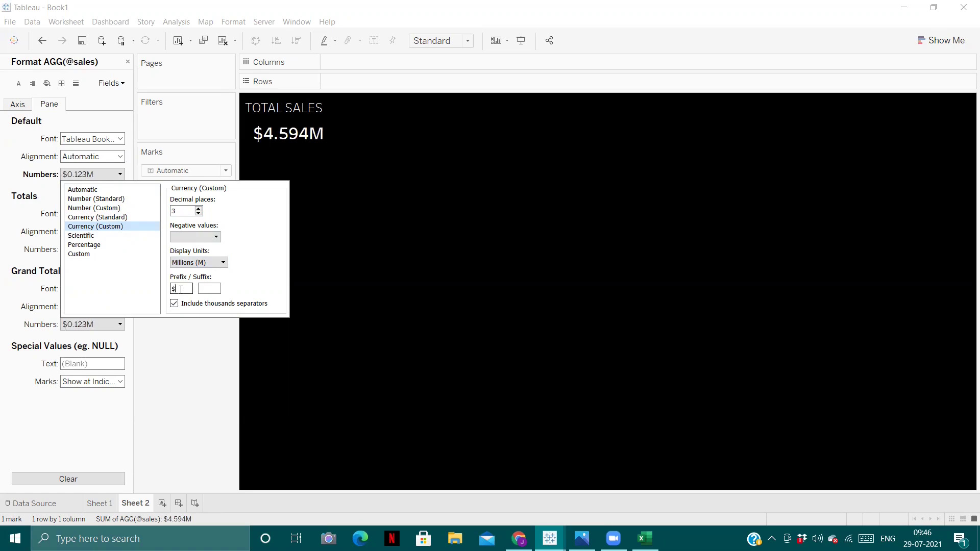
left_click(215, 369)
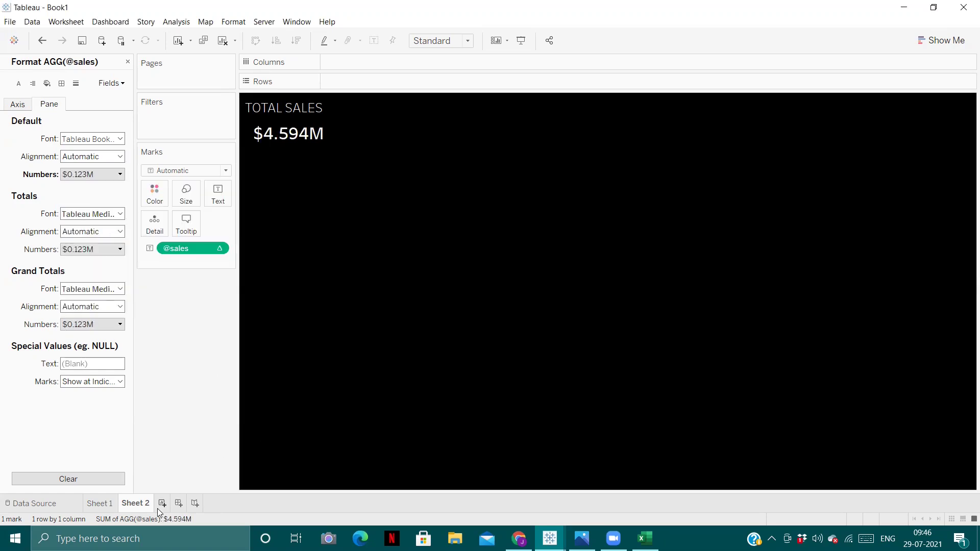
left_click(109, 505)
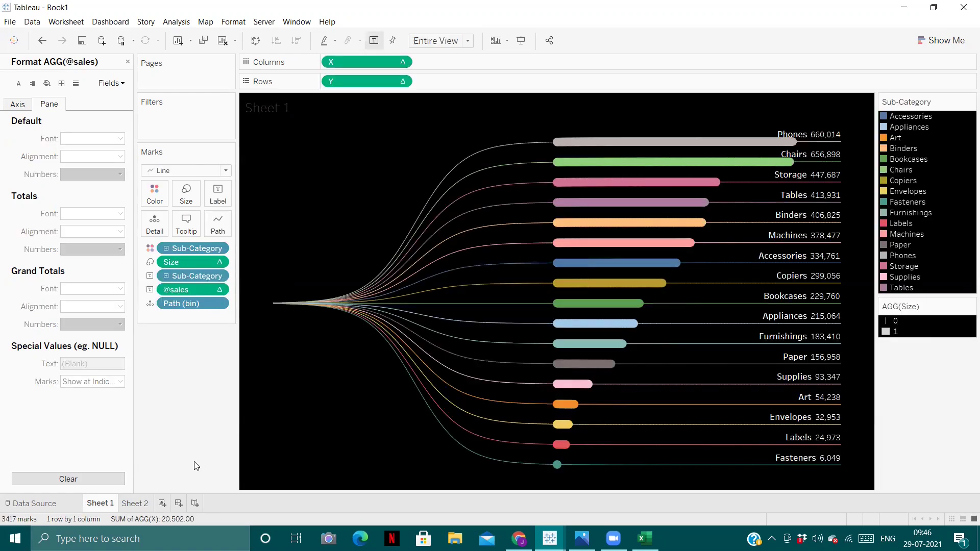
mouse_move(722, 149)
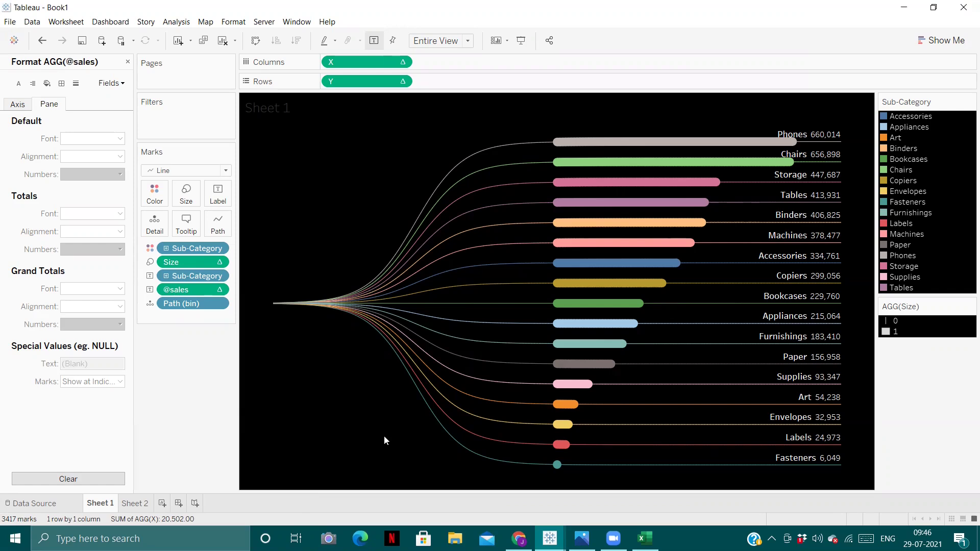
left_click(128, 63)
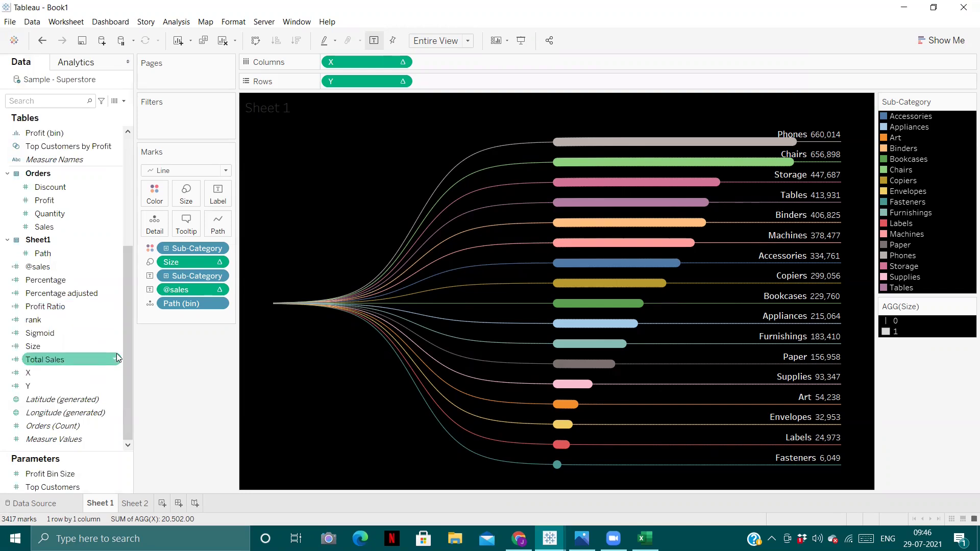
left_click(117, 266)
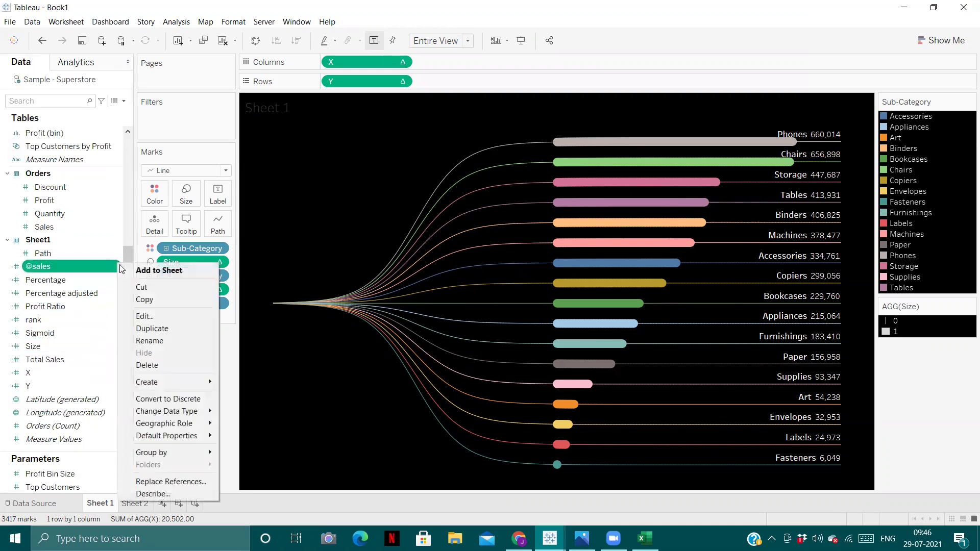
left_click(145, 317)
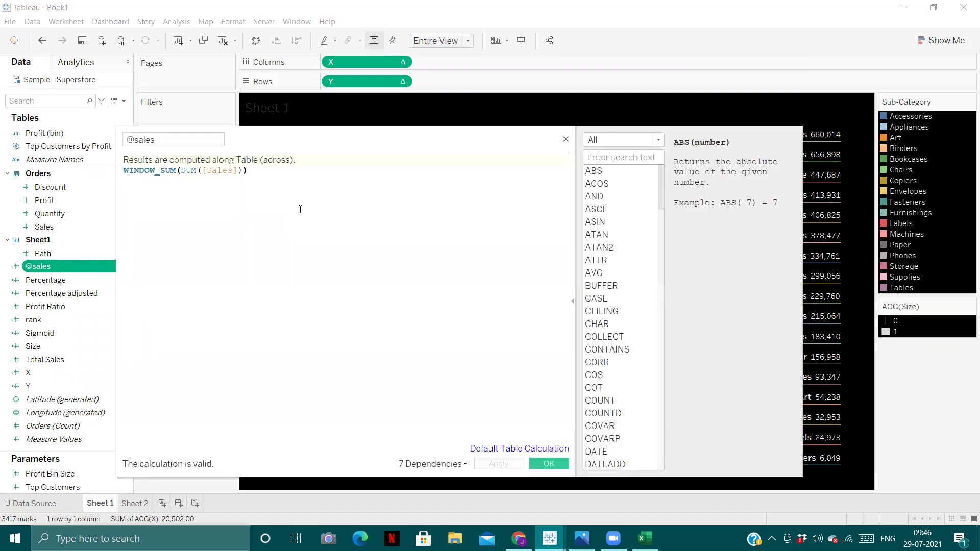
type("/2")
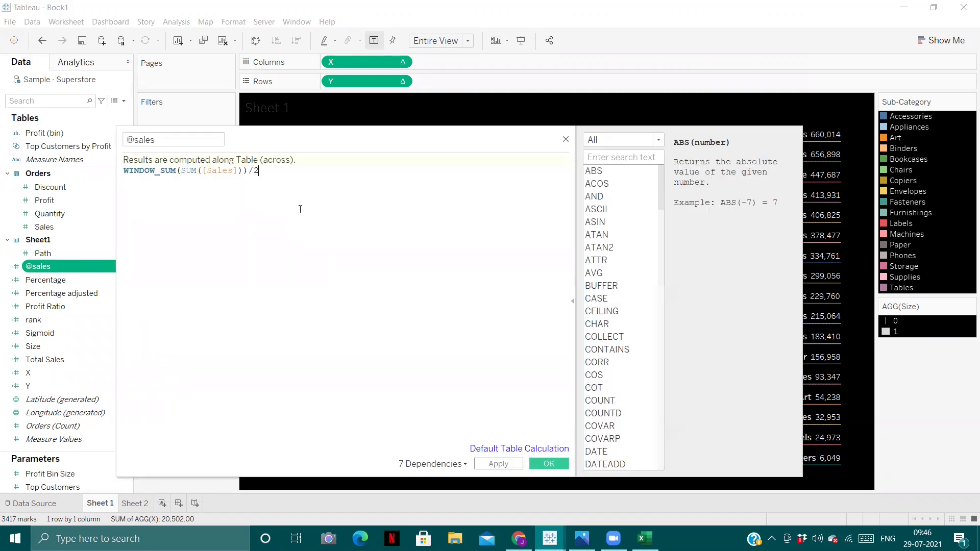
left_click(549, 463)
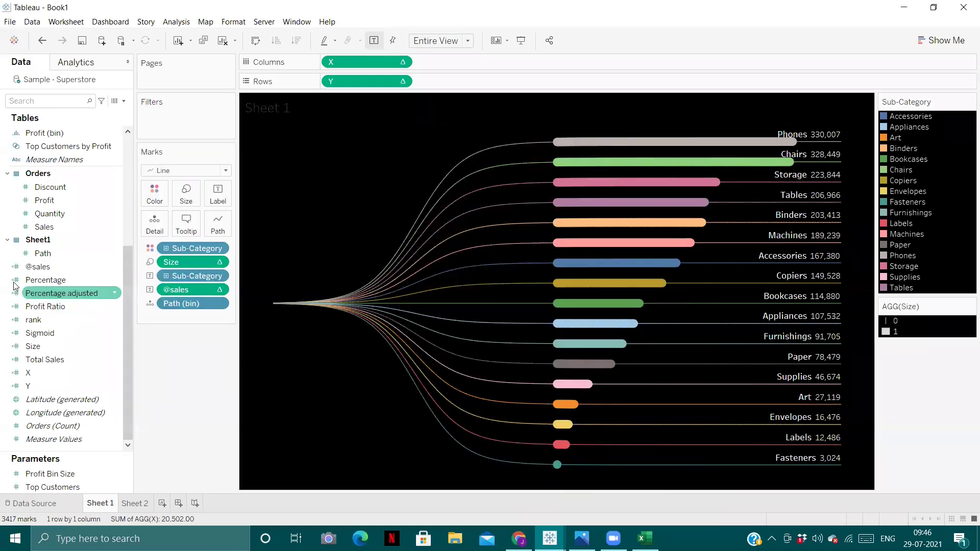
Step: Edit the Total Sales calculation to WINDOW_SUM(SUM([Sales]))/2
right_click(118, 359)
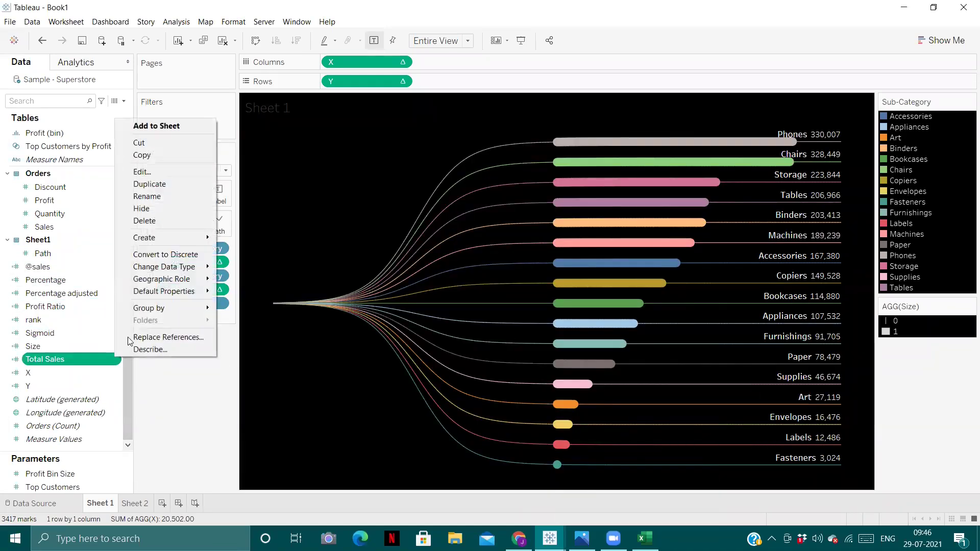
left_click(149, 170)
type("/2")
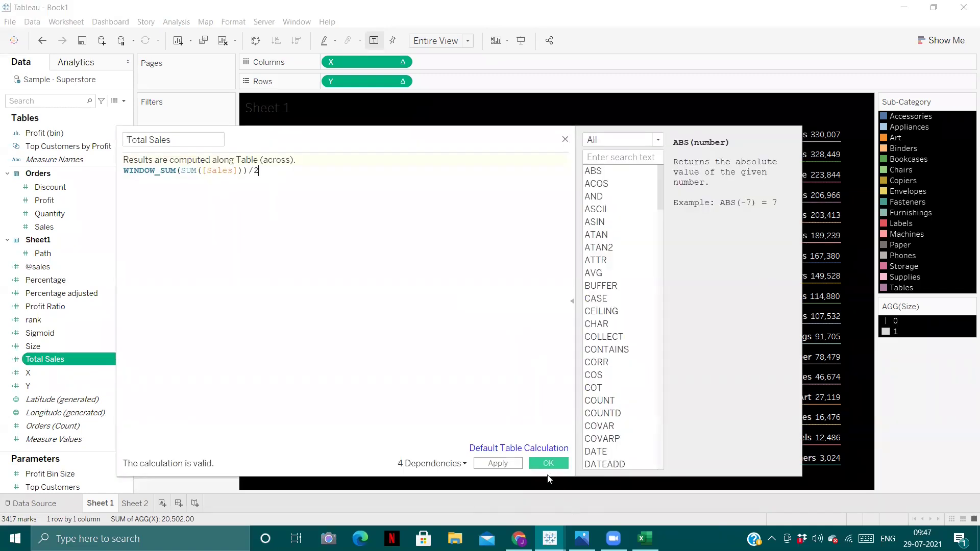
left_click(548, 463)
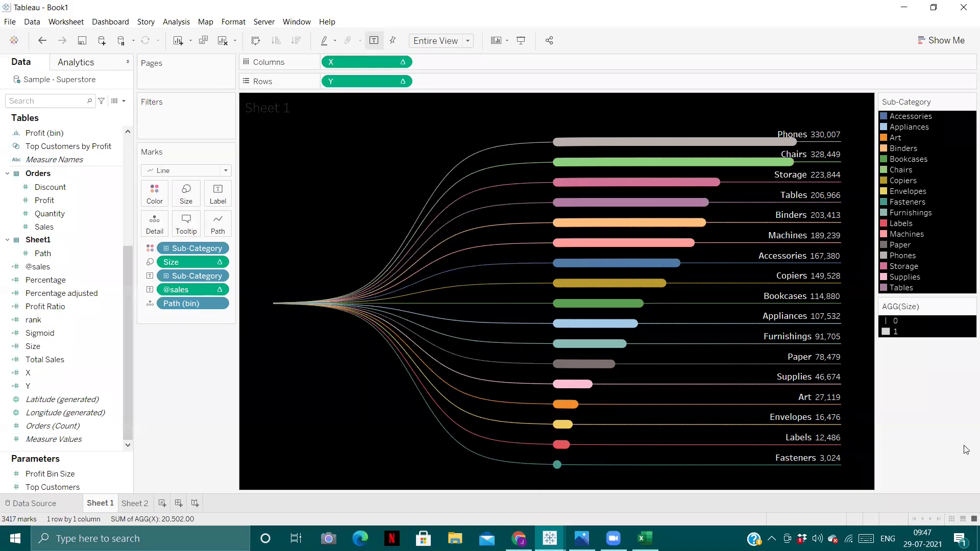
Step: Review the formula of the X calculated field and close it without changes
mouse_move(819, 409)
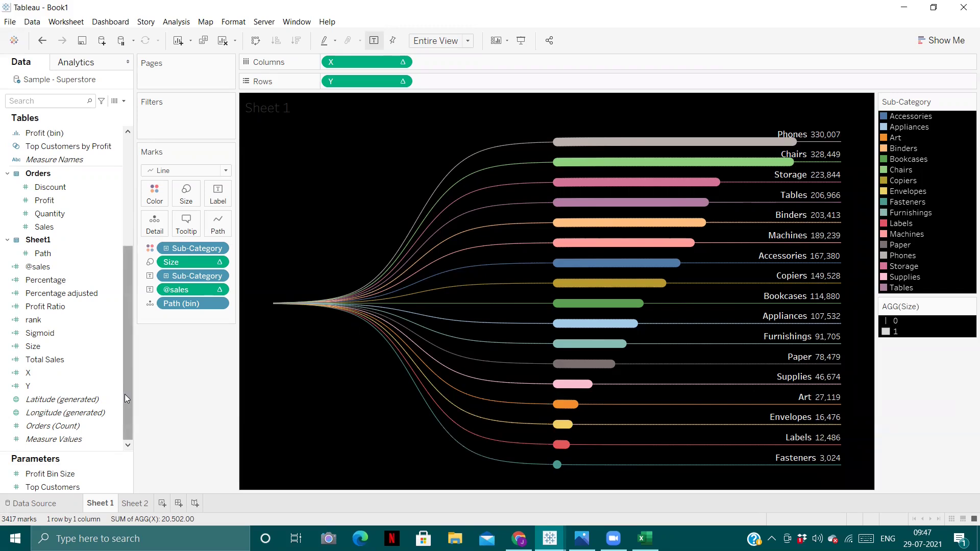
left_click(97, 373)
right_click(115, 372)
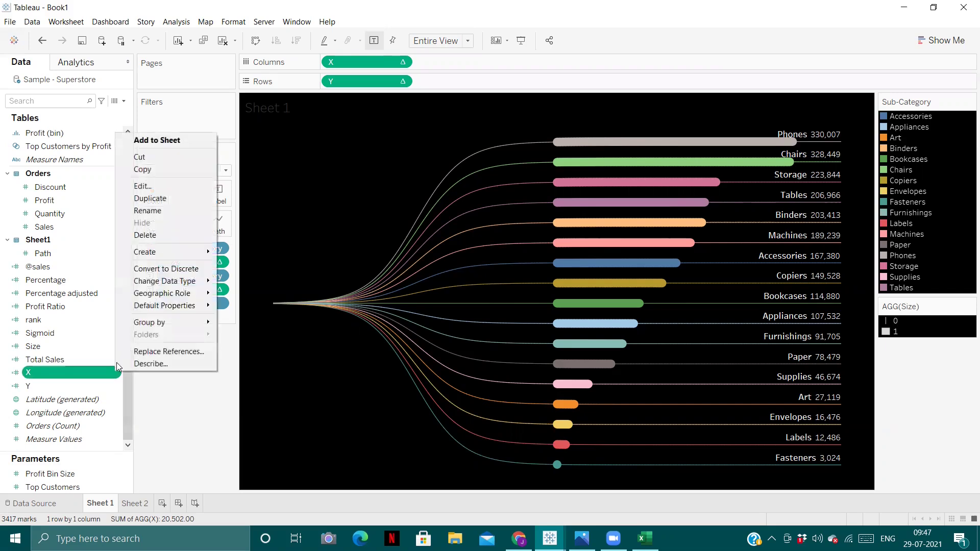
left_click(147, 185)
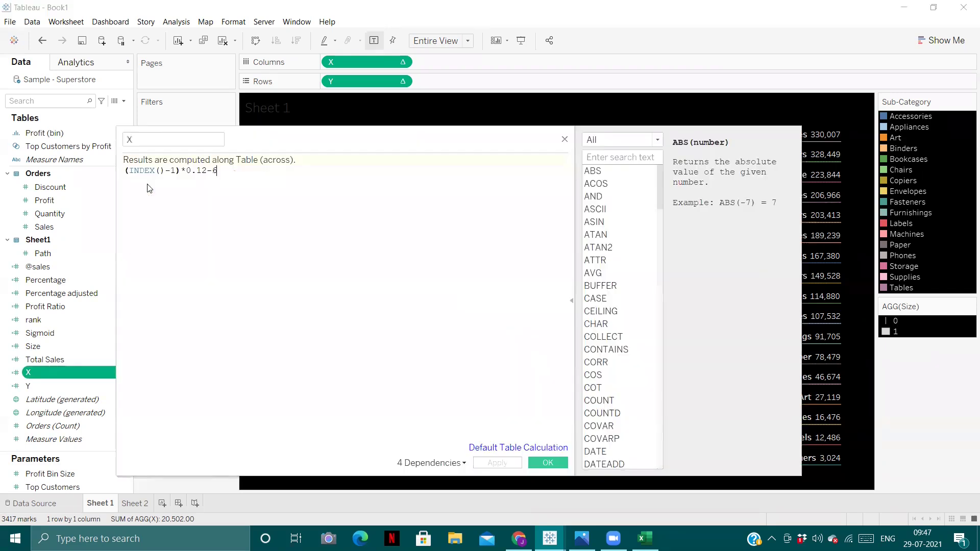
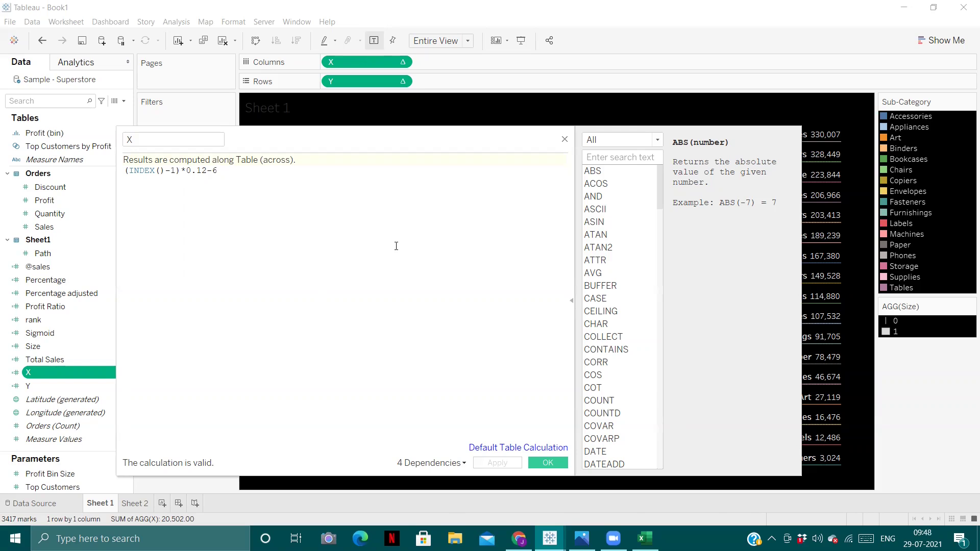
left_click(565, 140)
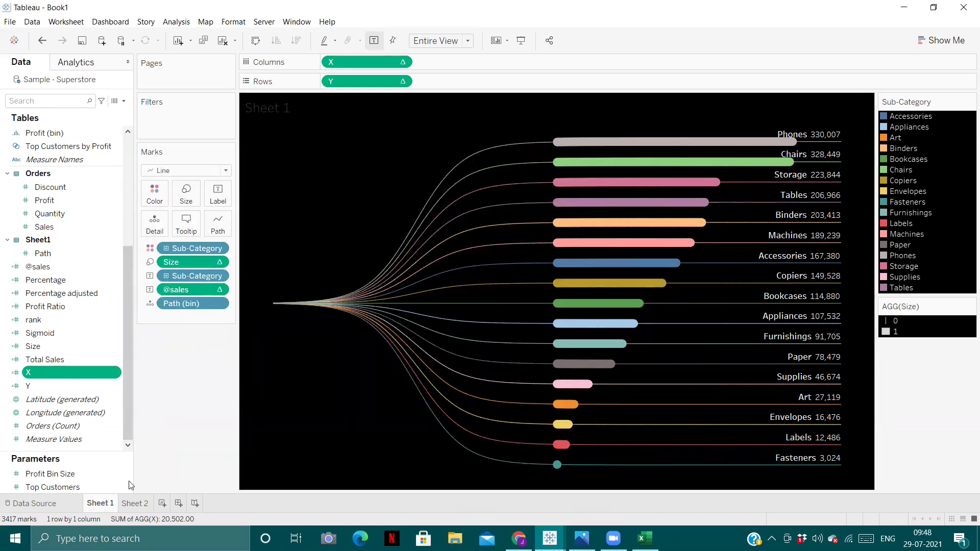
Step: Check the total sales figure on Sheet 2 and return to Sheet 1
left_click(139, 504)
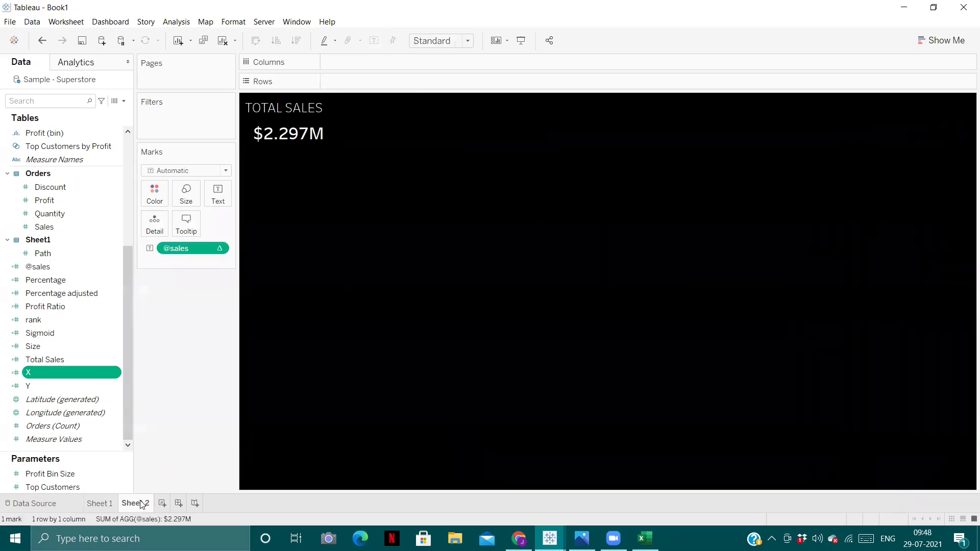
mouse_move(306, 143)
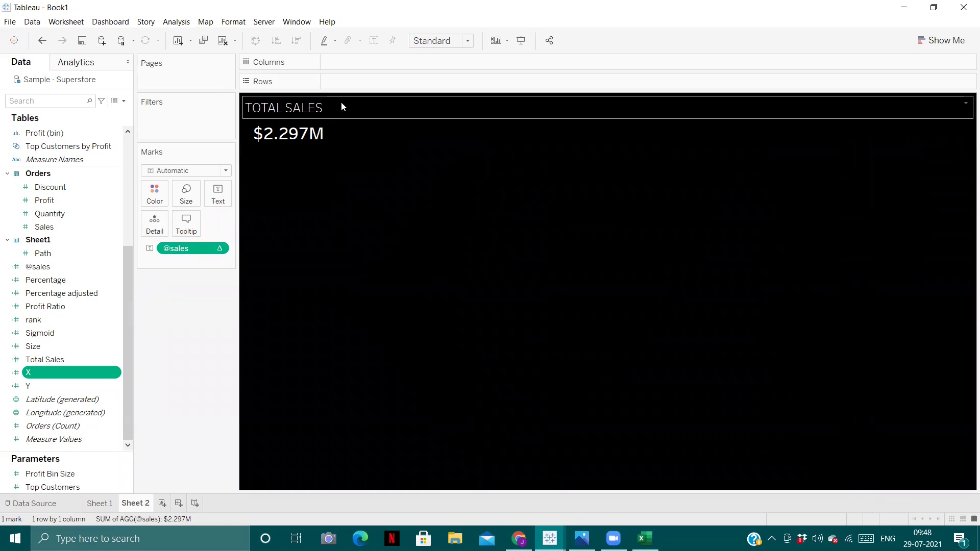
left_click(107, 505)
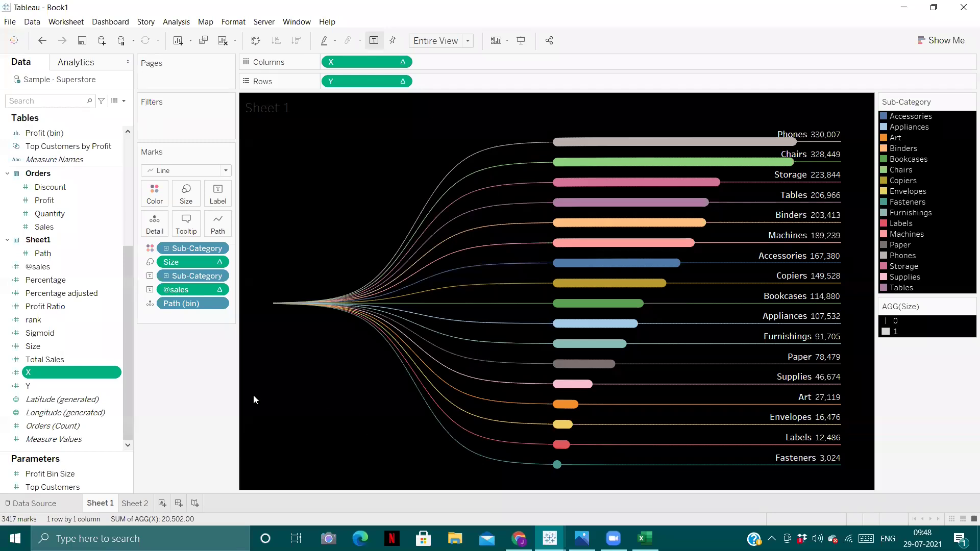
Step: Show the header of the X field on Columns so the dendrogram has its horizontal axis
right_click(116, 385)
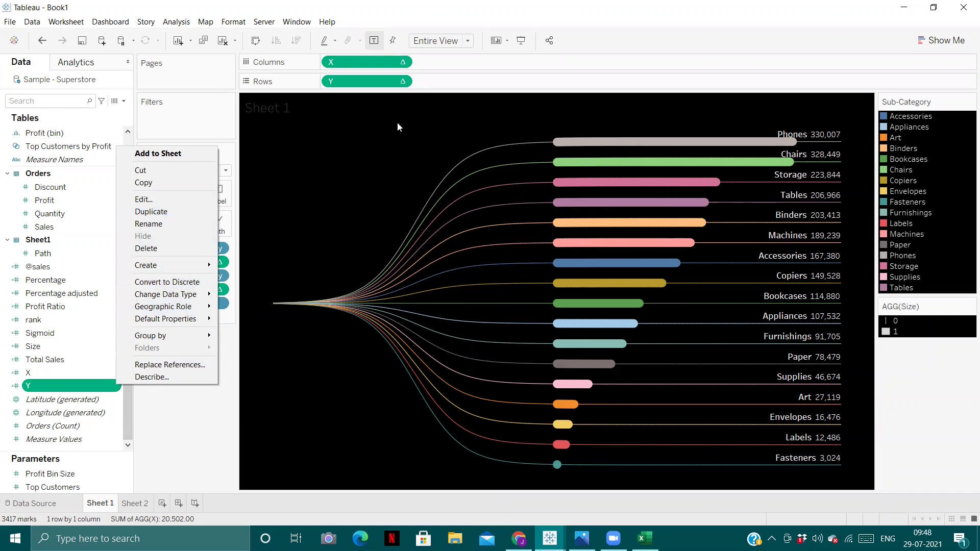
right_click(367, 62)
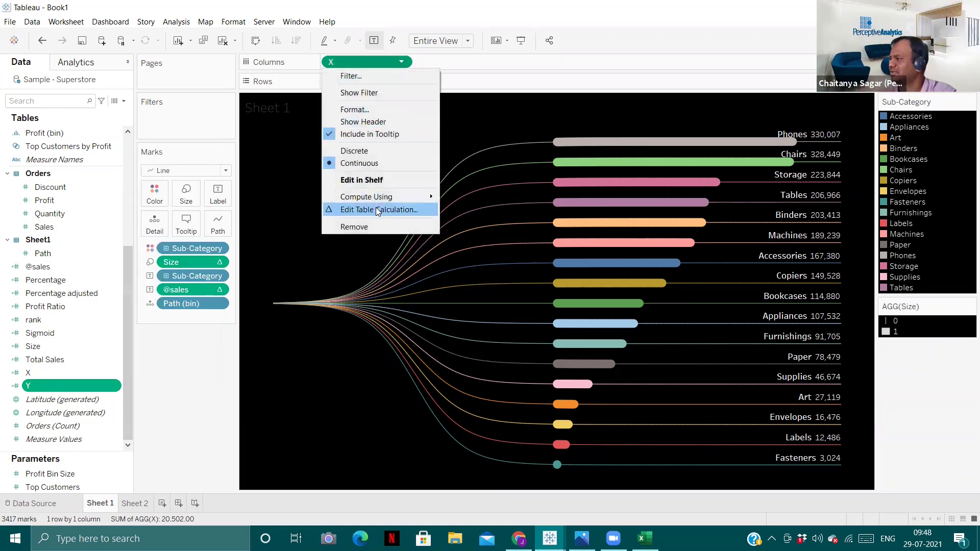
left_click(377, 122)
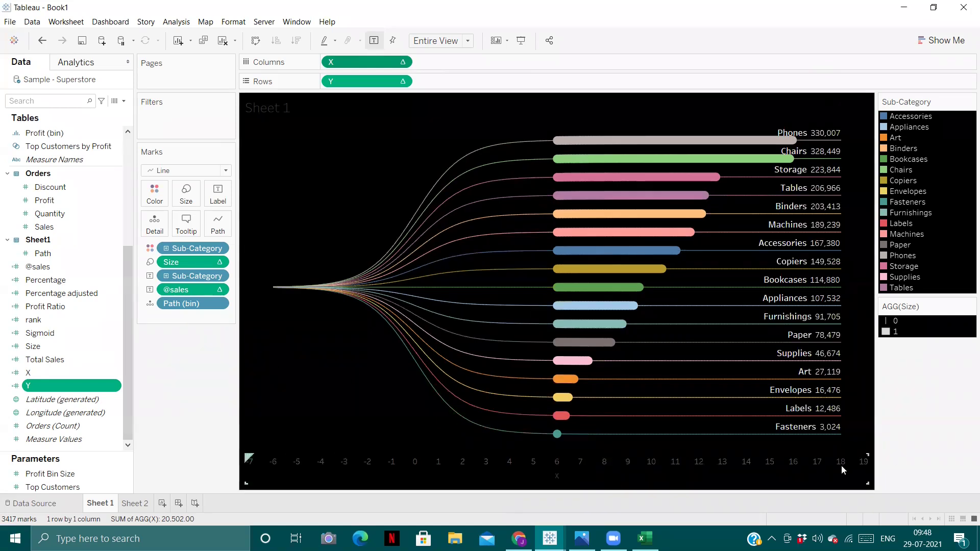
mouse_move(424, 385)
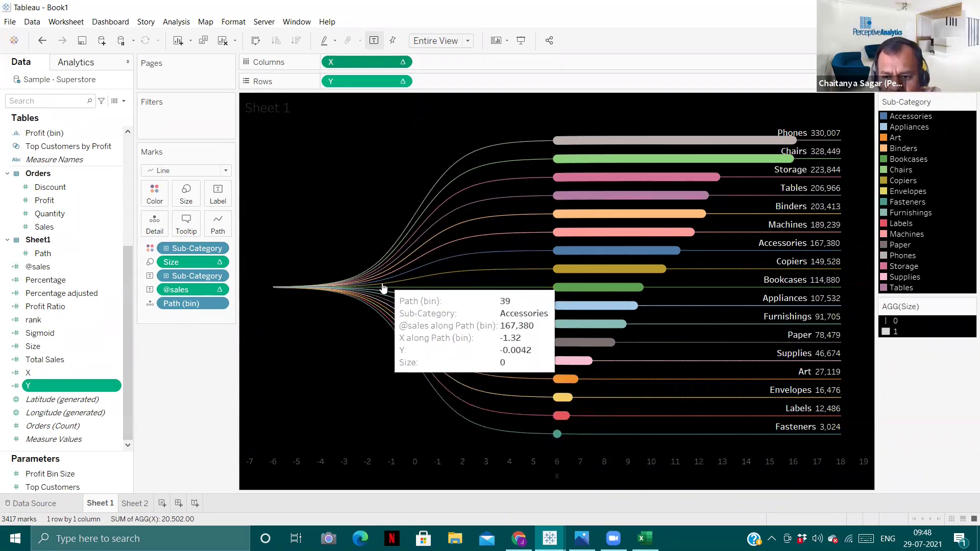
Step: Review the Y calculated field's formula against the Y values of several sub-category branches, then close it without changes
left_click(116, 388)
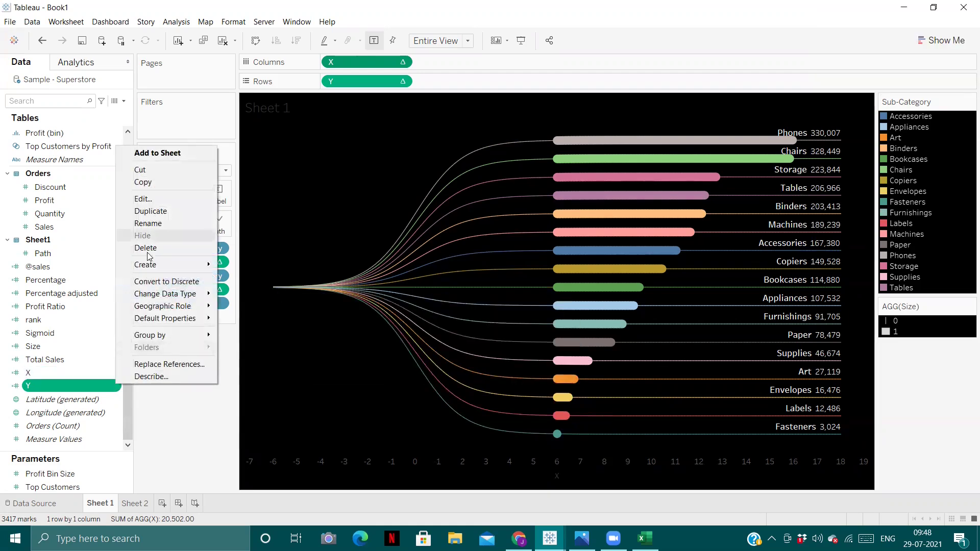
left_click(410, 264)
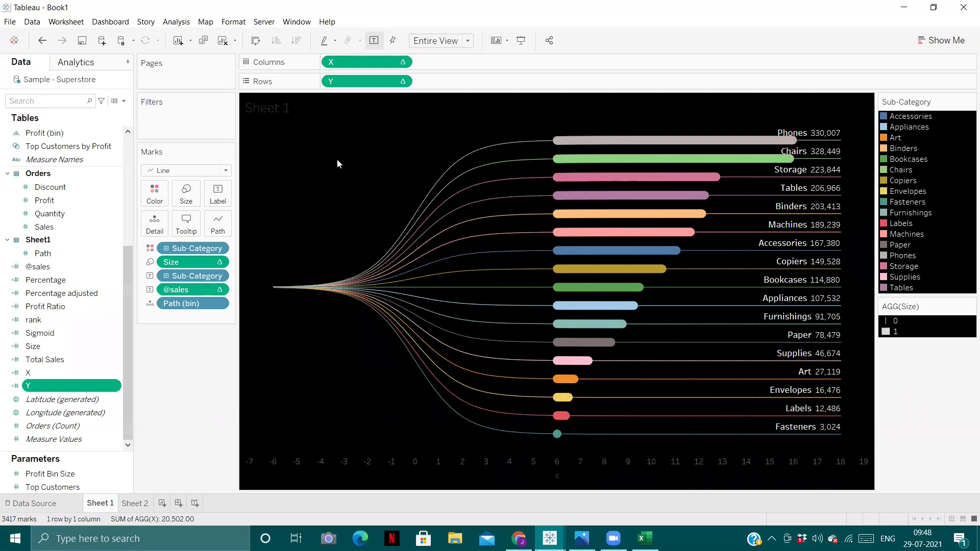
mouse_move(827, 160)
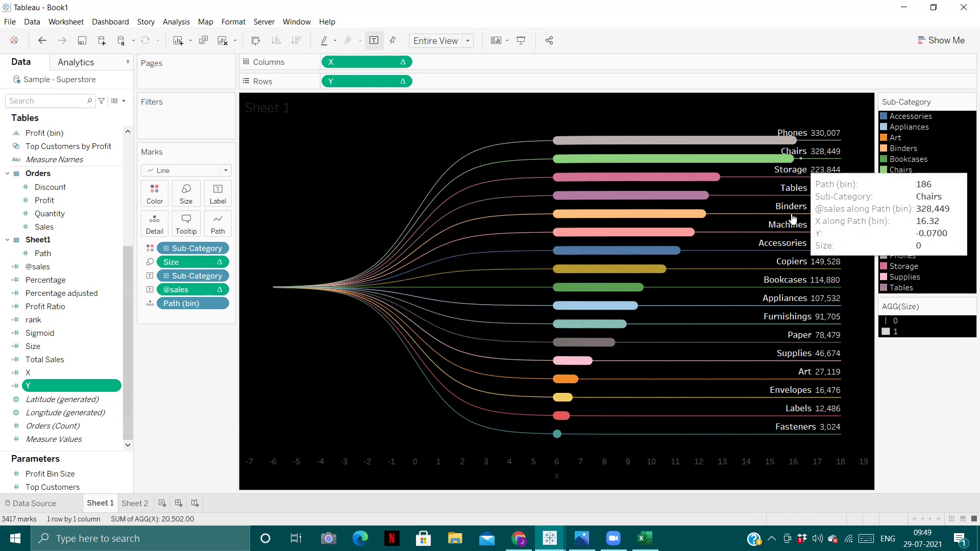
right_click(115, 388)
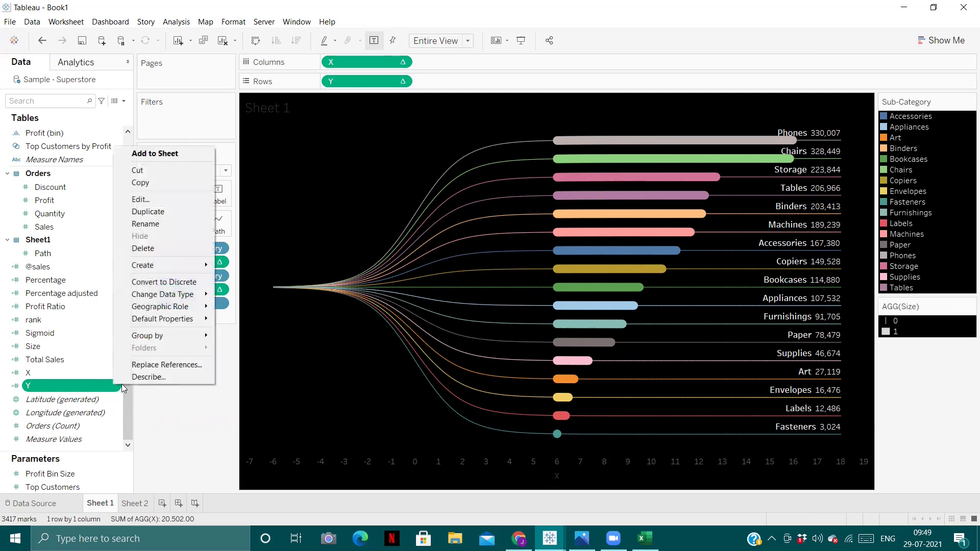
left_click(177, 200)
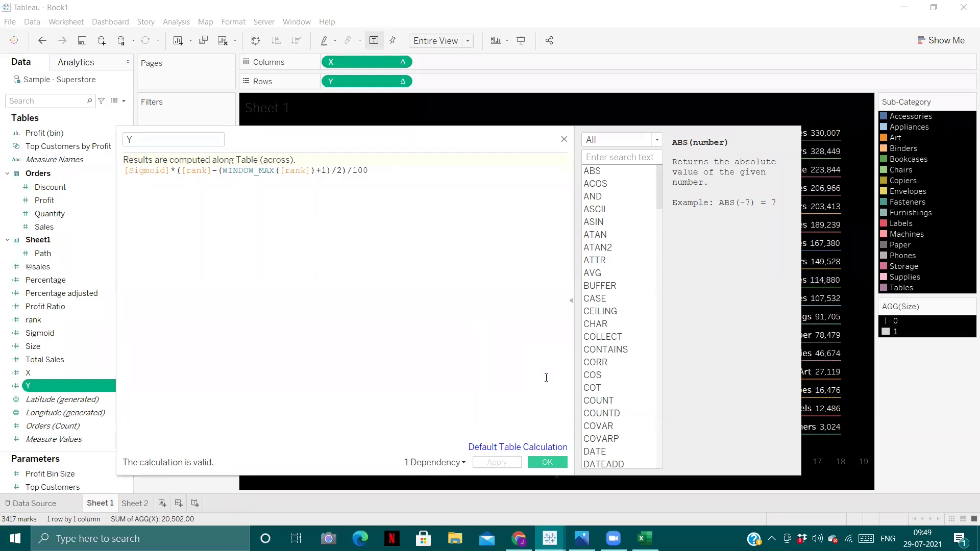
left_click_drag(502, 140, 453, 162)
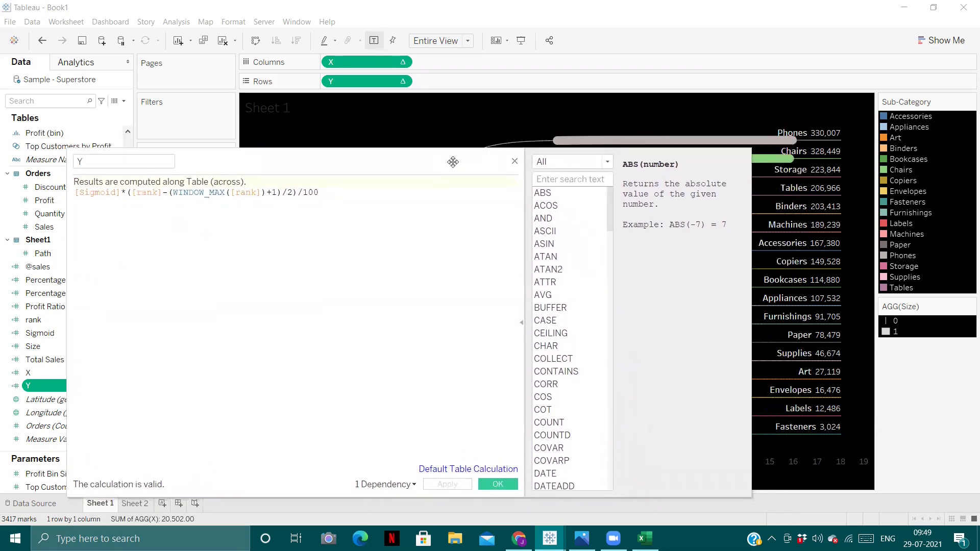
mouse_move(817, 437)
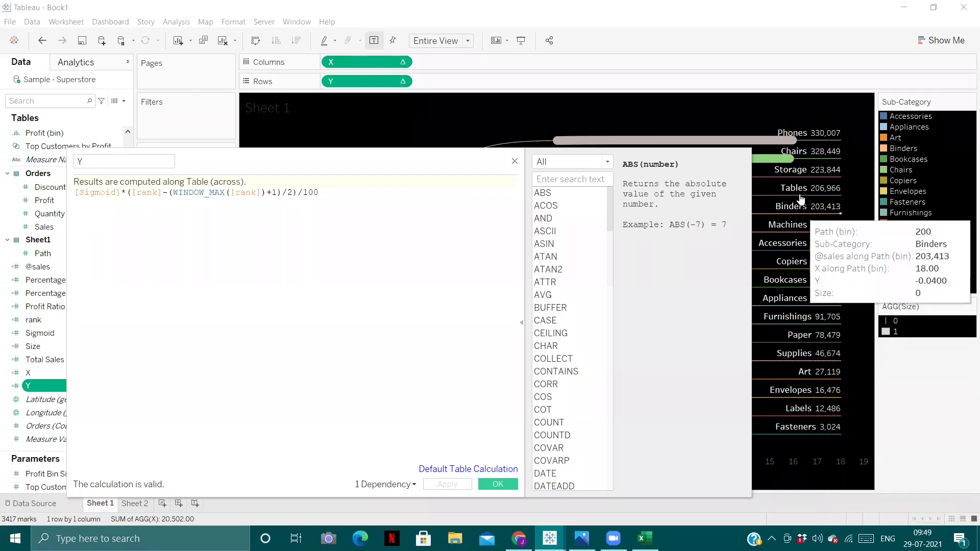
mouse_move(808, 141)
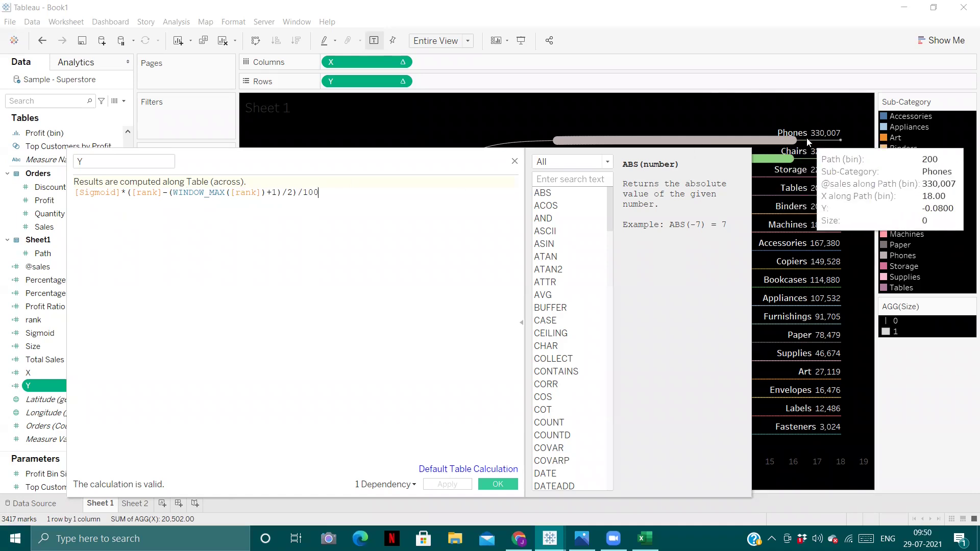
mouse_move(804, 348)
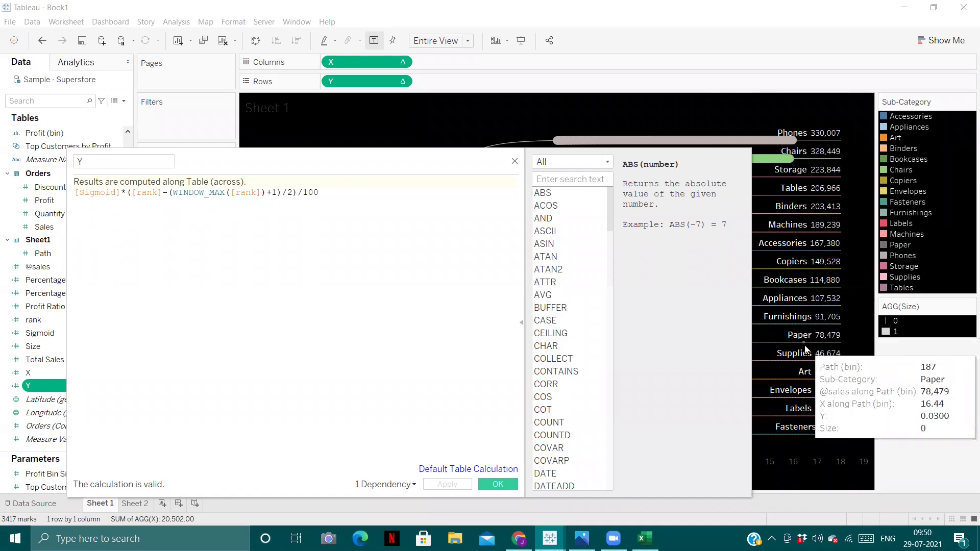
left_click(503, 485)
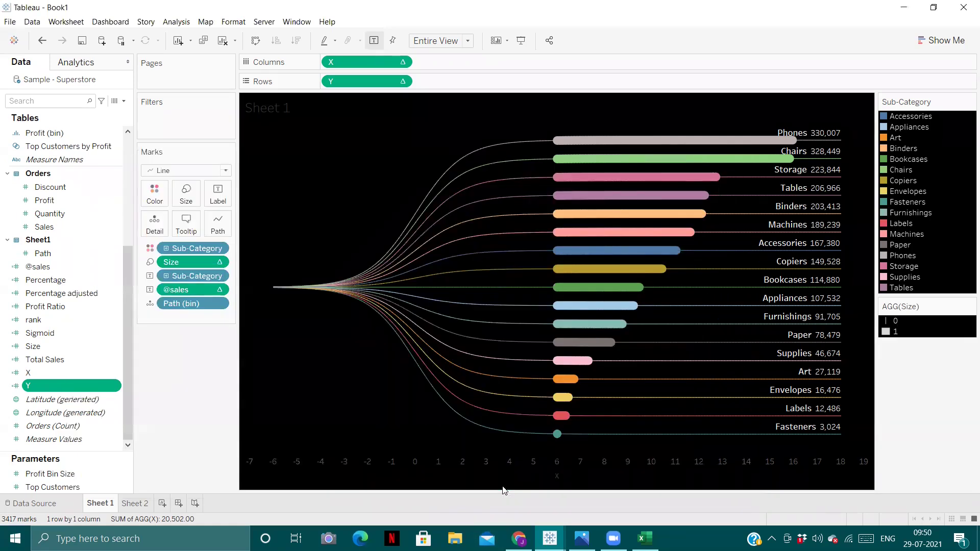
Step: Create a new dashboard and place Sheet 2 on it with Sheet 1 beside it on the right
left_click(179, 504)
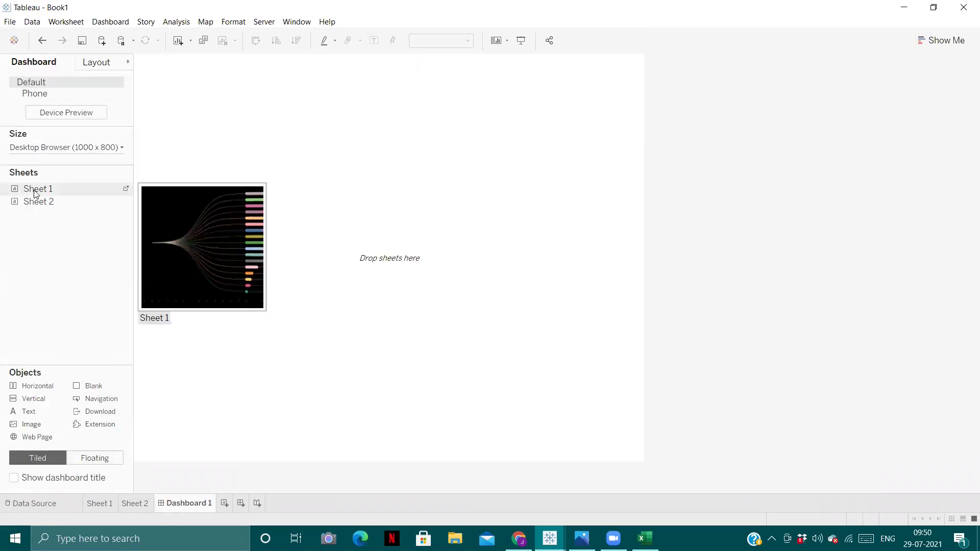
left_click_drag(36, 204, 183, 231)
left_click_drag(40, 189, 487, 216)
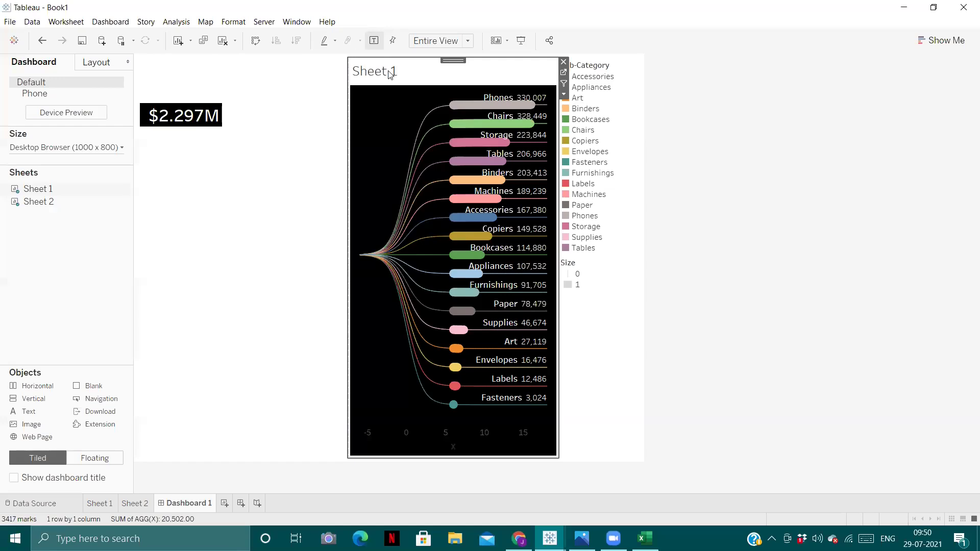
Step: Make the Sheet 2 total sales view floating so that it overlays the dendrogram on the dashboard
left_click(162, 115)
left_click(203, 230)
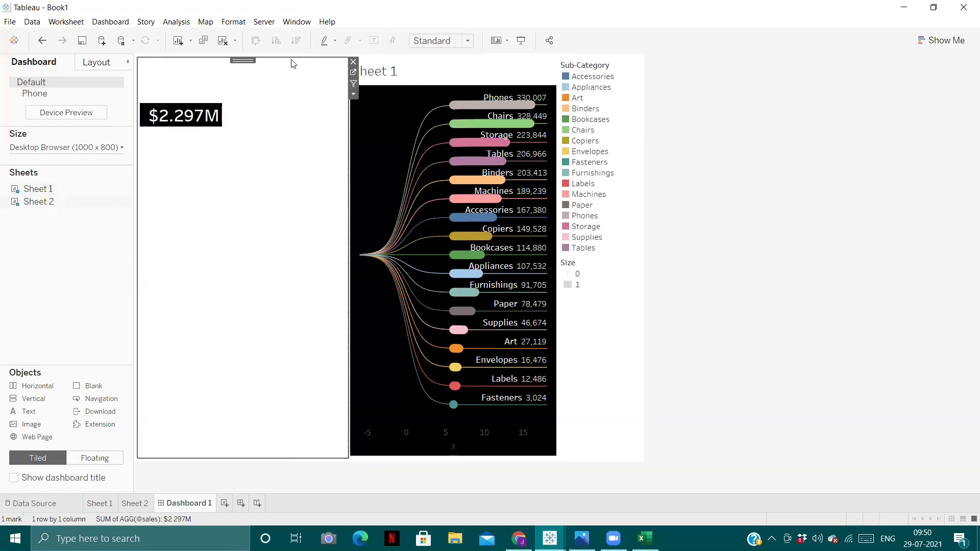
left_click(352, 95)
left_click(388, 268)
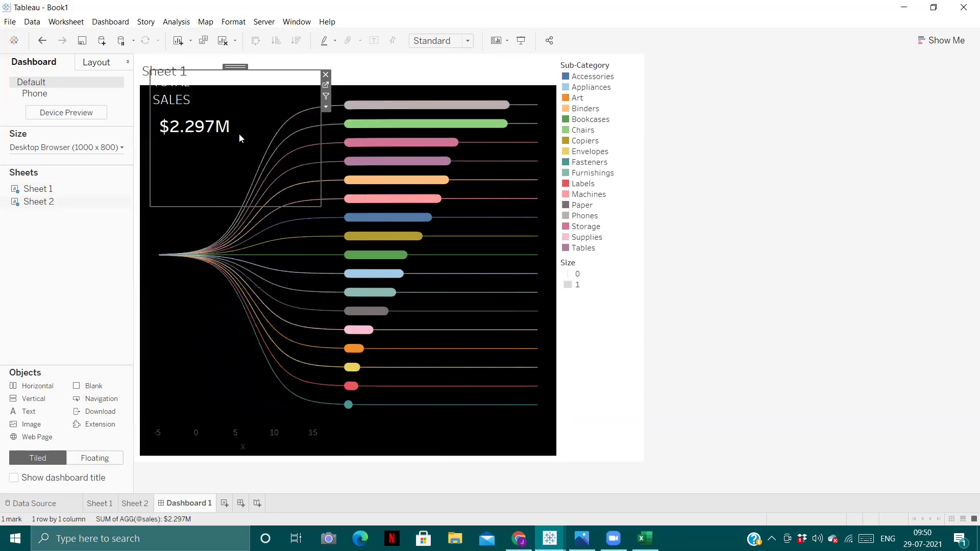
left_click(535, 74)
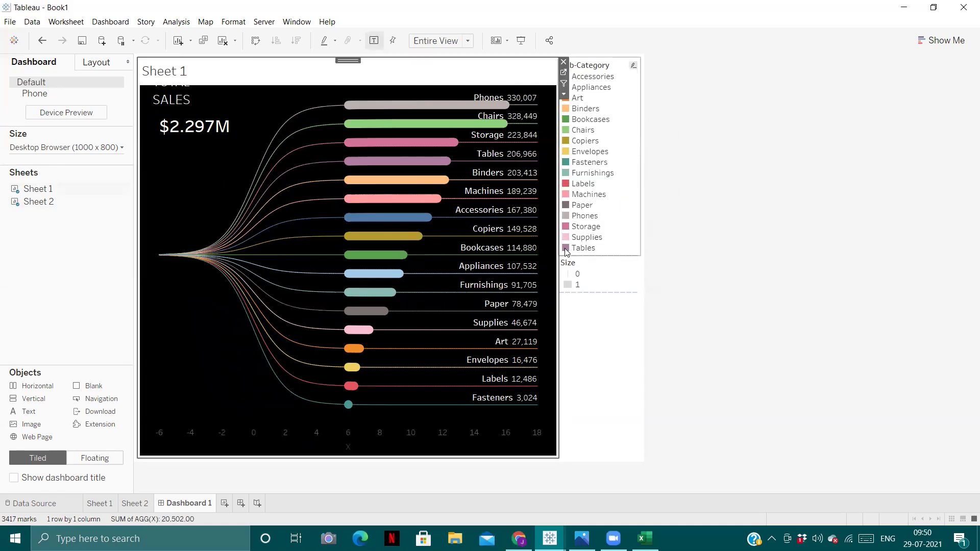
left_click(634, 73)
left_click(646, 84)
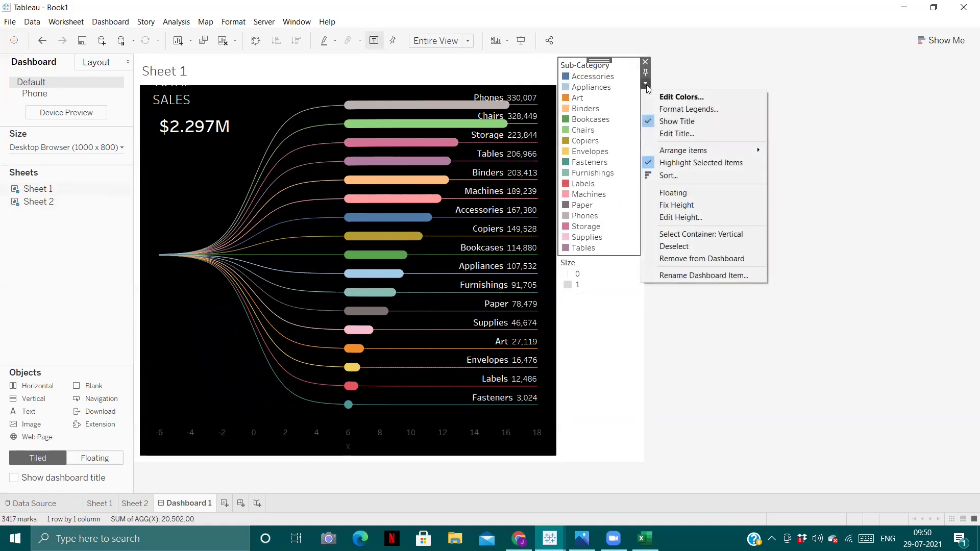
left_click(691, 247)
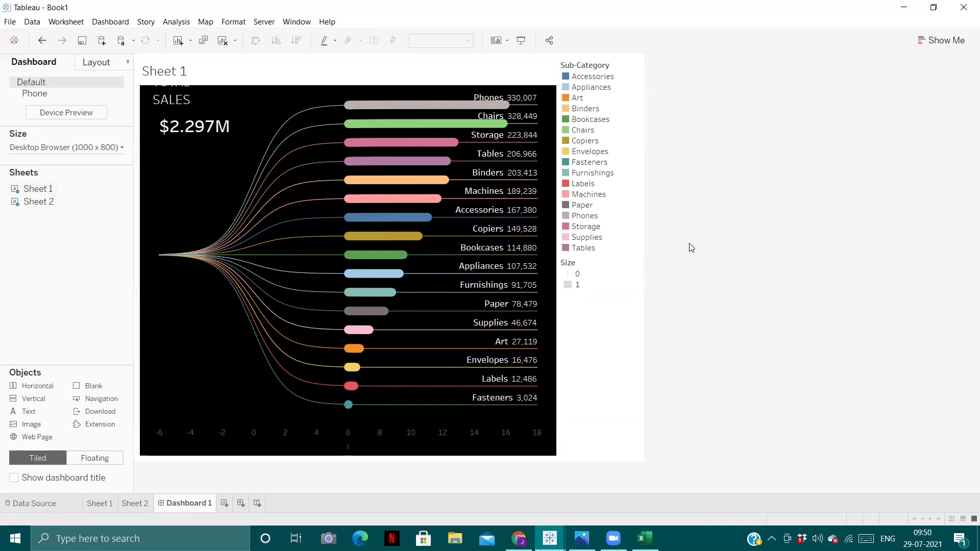
Step: Remove the Sub-Category color legend and the Size legend from the dashboard
left_click(628, 77)
left_click(645, 84)
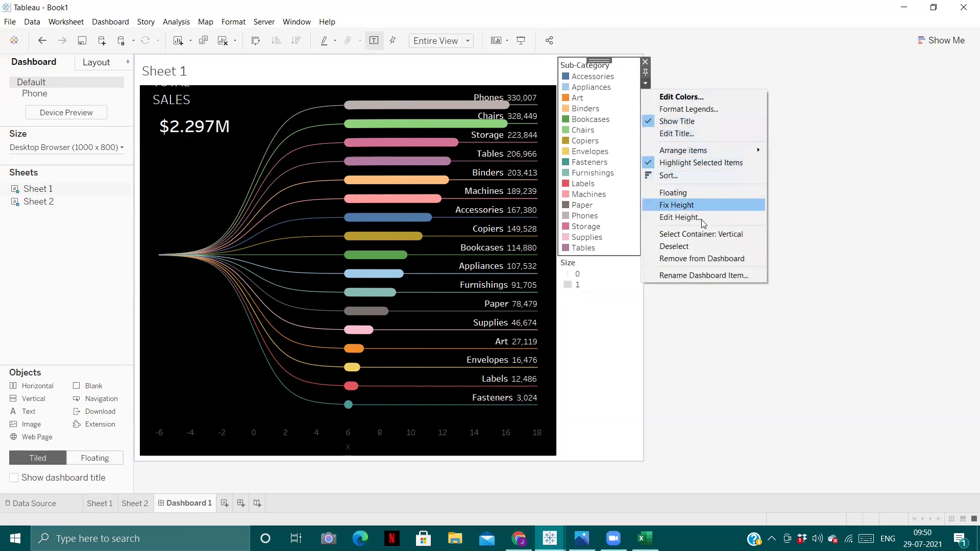
left_click(702, 259)
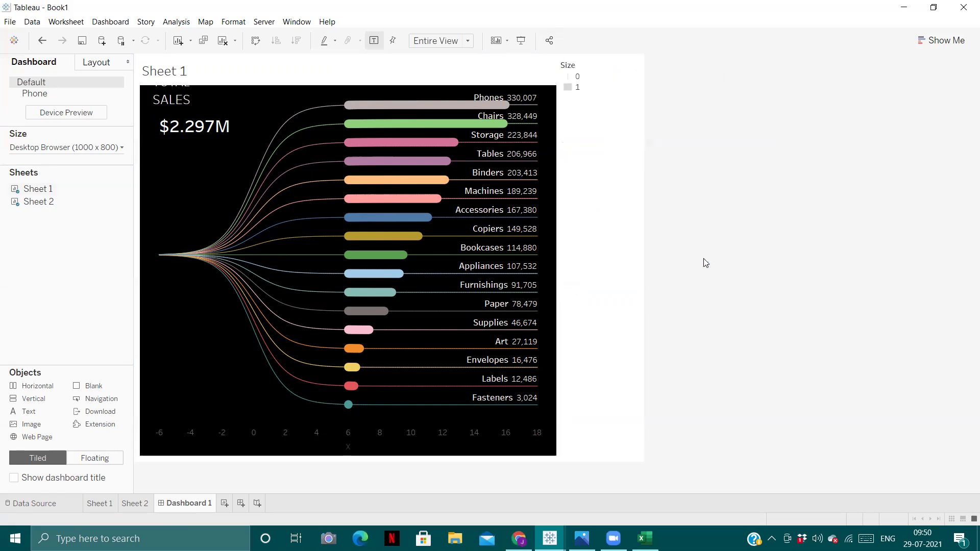
left_click(588, 87)
left_click(645, 83)
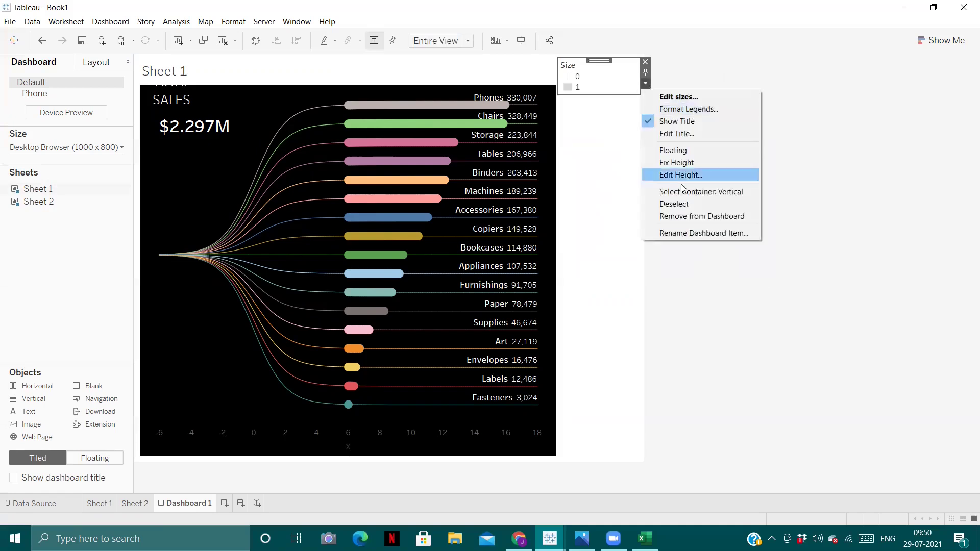
left_click(692, 216)
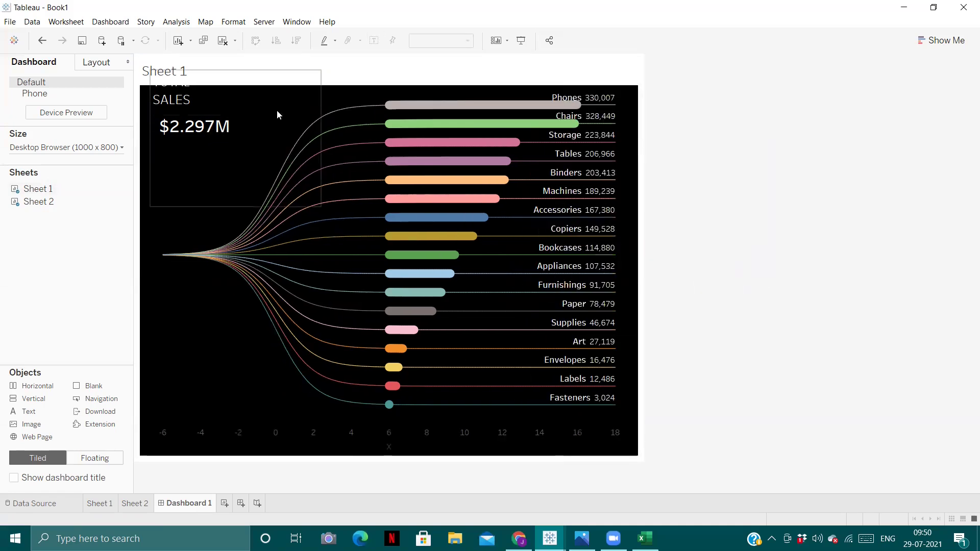
Step: Move the floating TOTAL SALES view down to the point where the dendrogram's branches start
left_click(241, 97)
left_click_drag(236, 67, 232, 213)
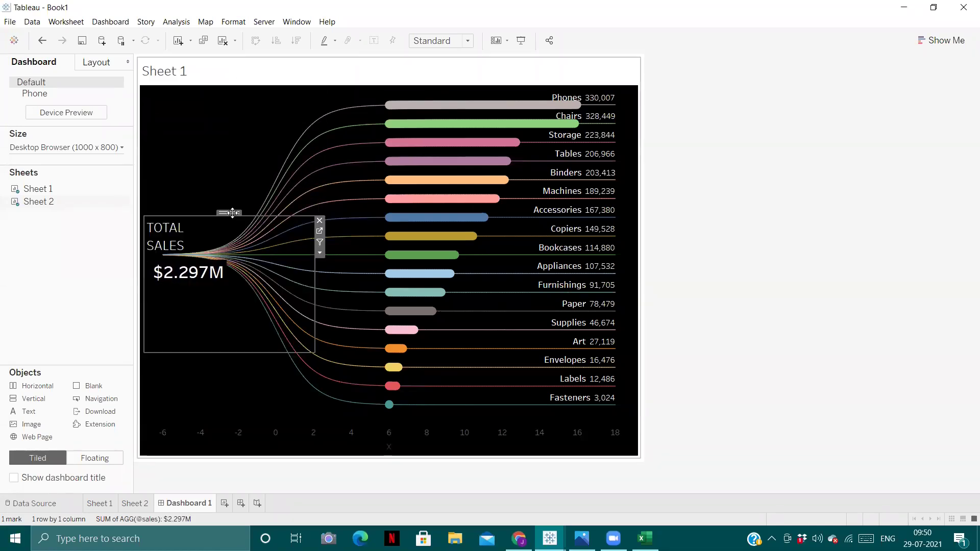
left_click(696, 270)
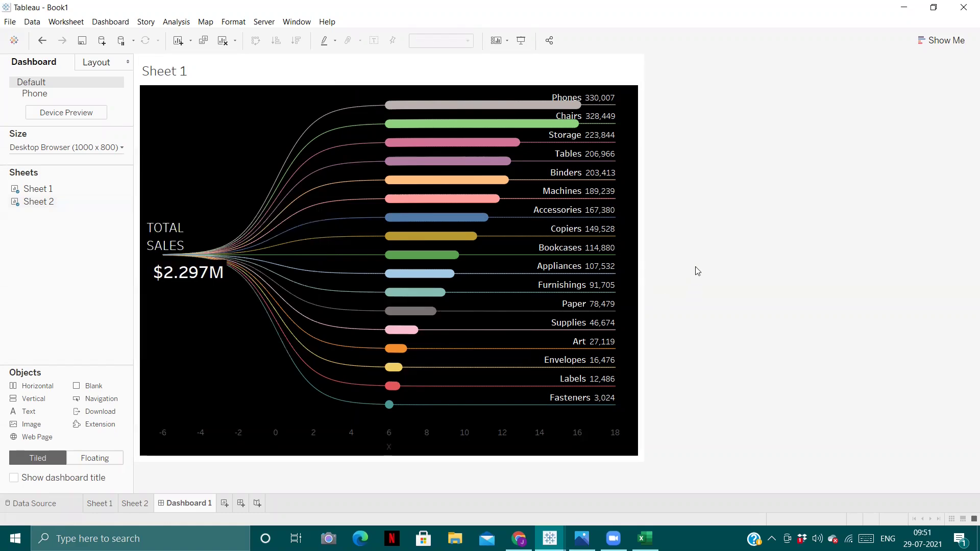
left_click(186, 234)
left_click_drag(224, 213, 221, 208)
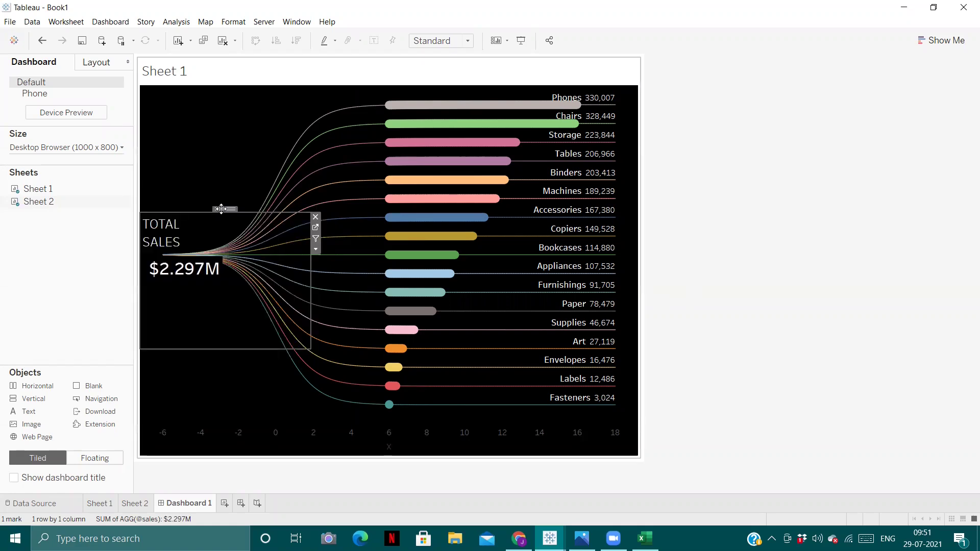
Step: Narrow the floating TOTAL SALES view and shift it slightly down and to the left at the dendrogram's root
mouse_move(314, 296)
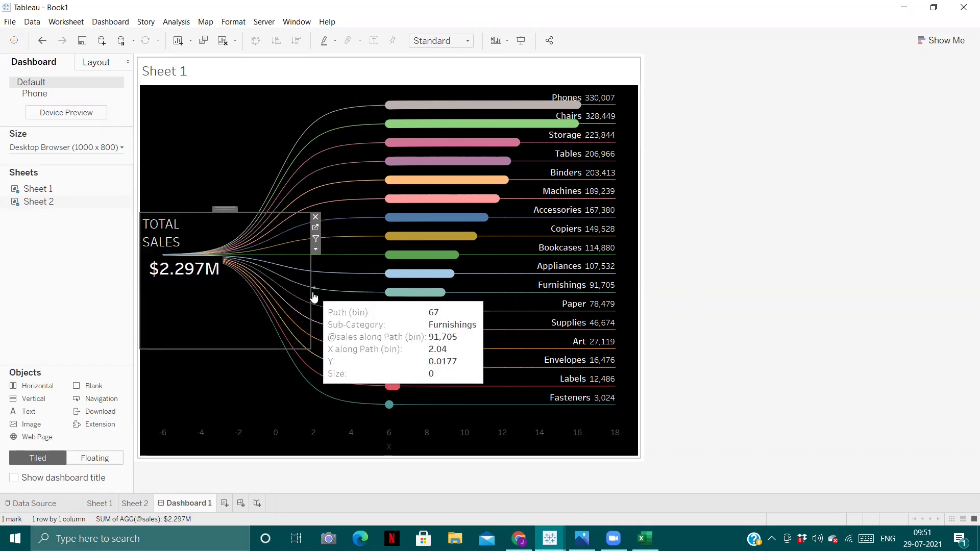
left_click_drag(311, 294, 277, 291)
left_click(664, 263)
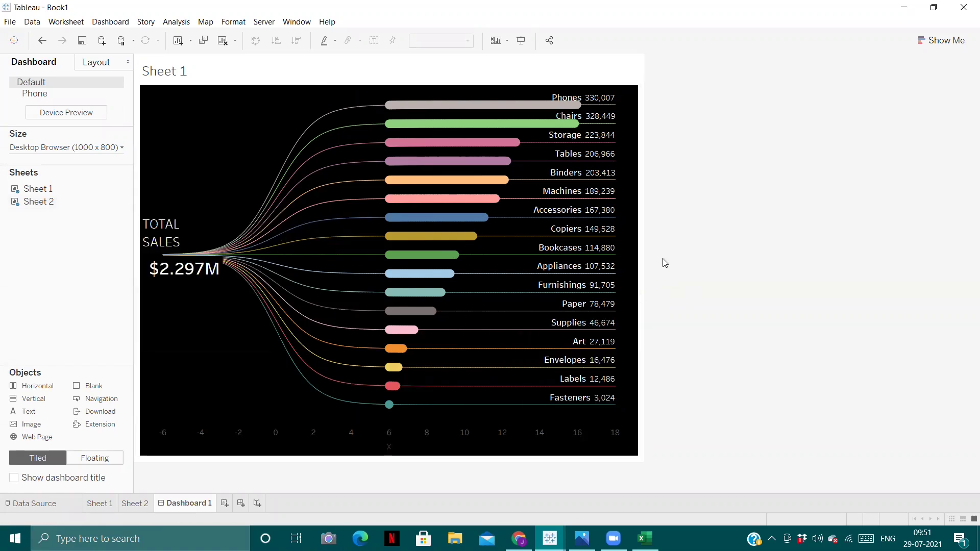
left_click(211, 234)
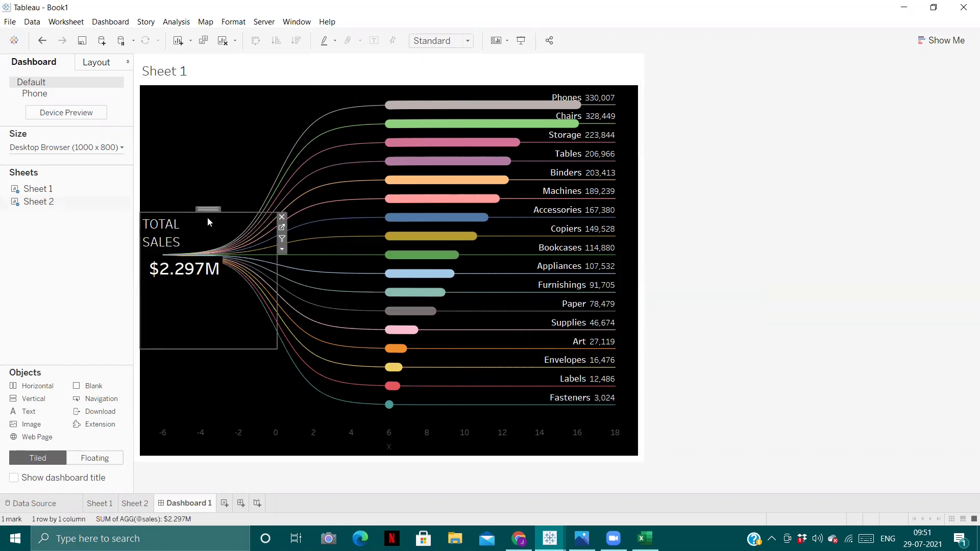
left_click_drag(207, 214, 206, 218)
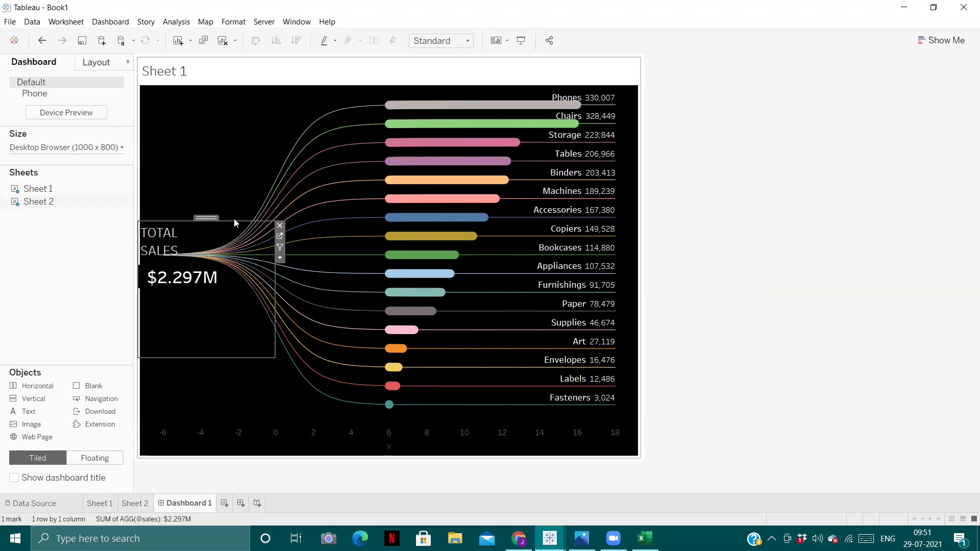
left_click(689, 237)
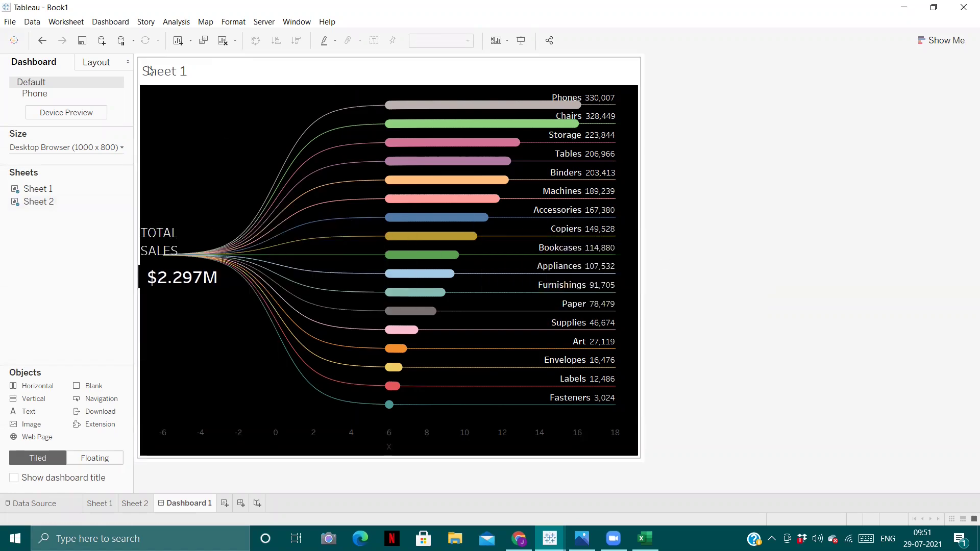
Step: Hide both the title and the caption of Sheet 1 on the dashboard
left_click(174, 77)
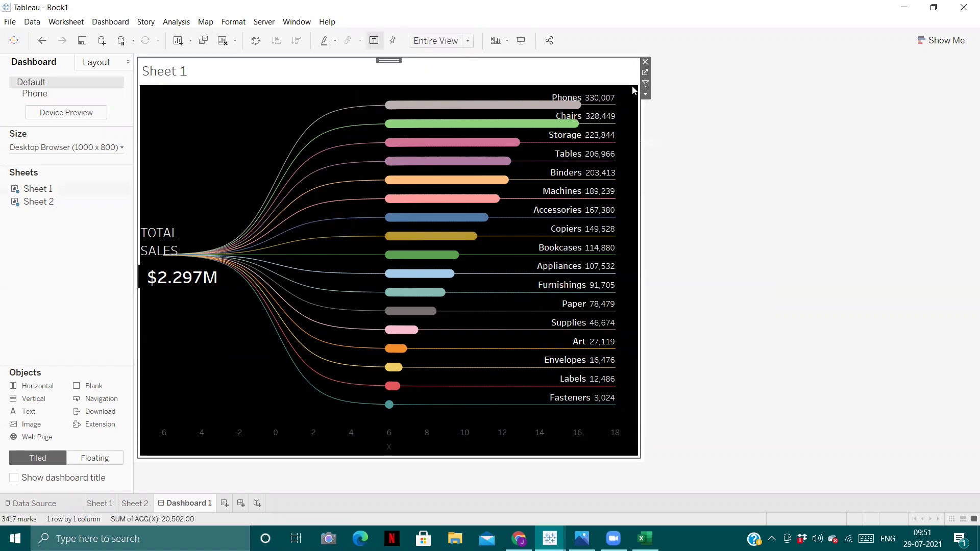
left_click(646, 94)
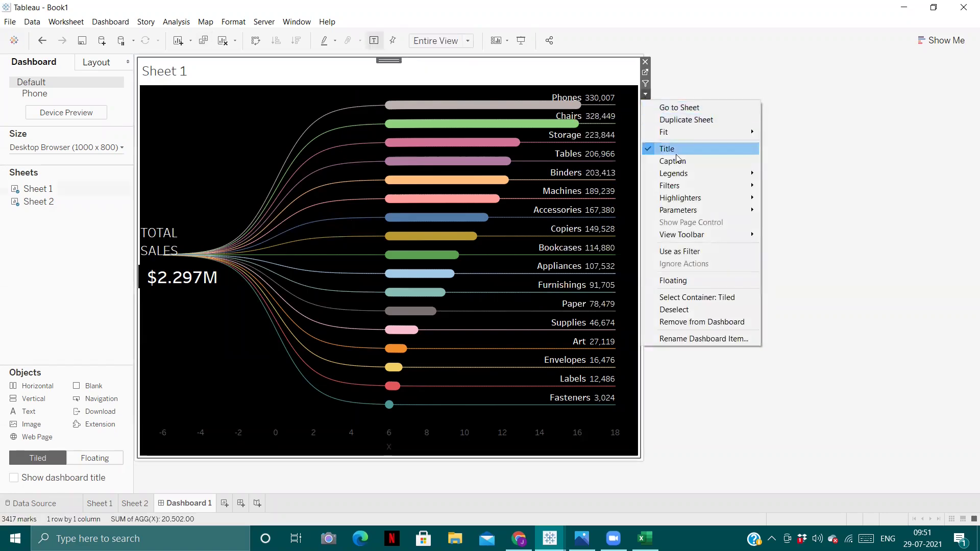
left_click(677, 160)
left_click(645, 94)
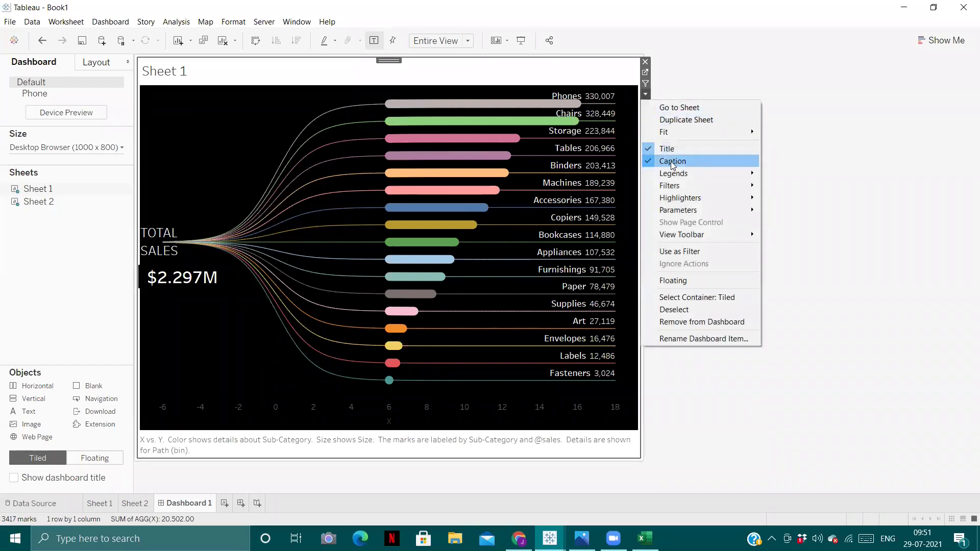
left_click(669, 149)
left_click(646, 94)
left_click(662, 164)
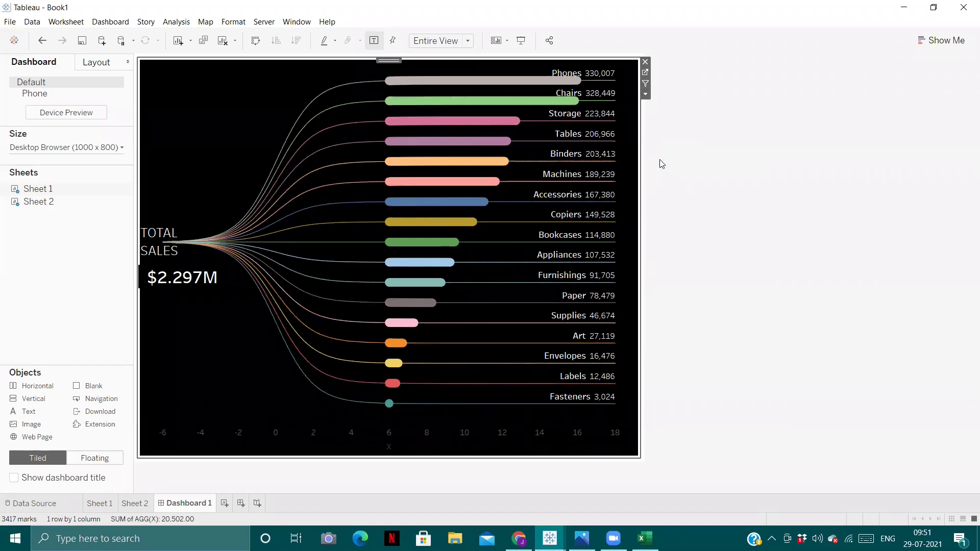
left_click(659, 159)
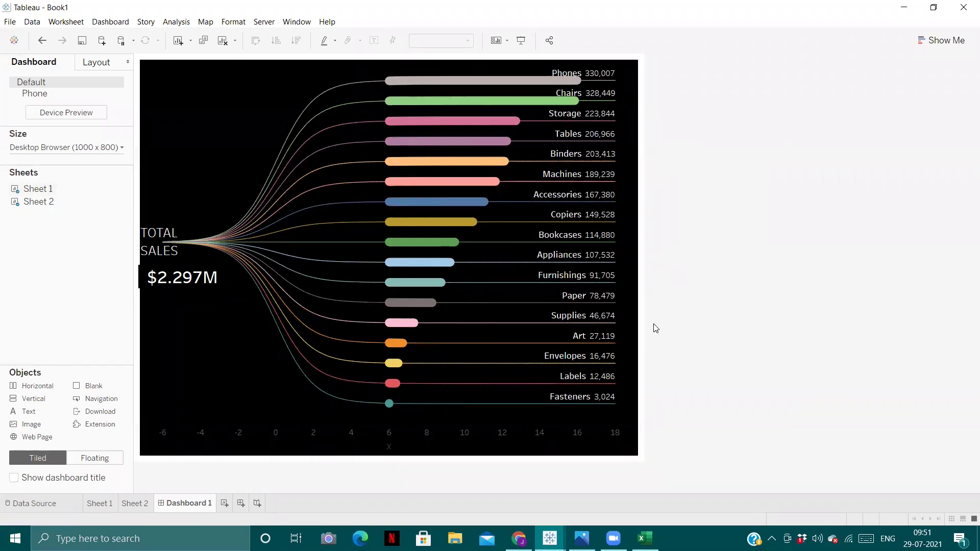
Step: Hide the X axis header on Sheet 1 and return to Dashboard 1
left_click(338, 439)
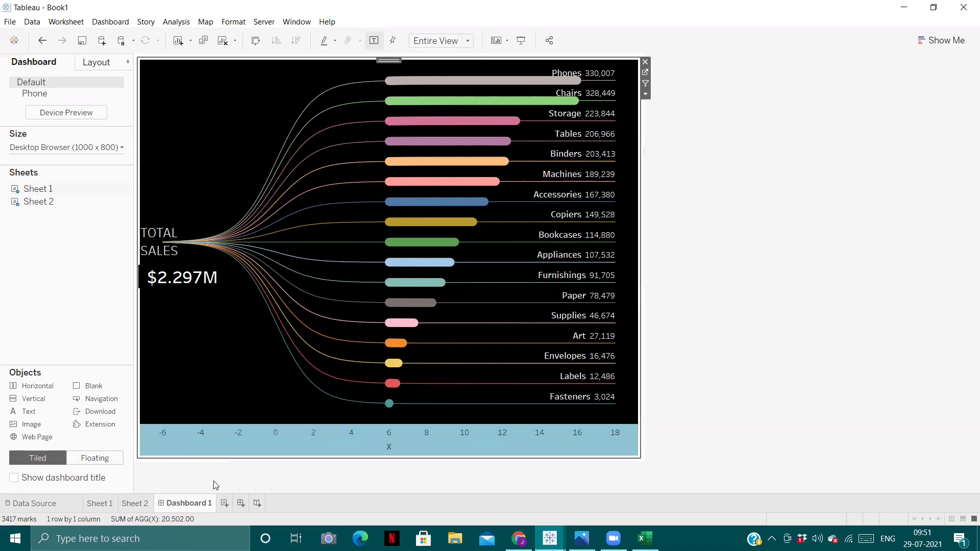
left_click(134, 505)
left_click(100, 503)
right_click(449, 464)
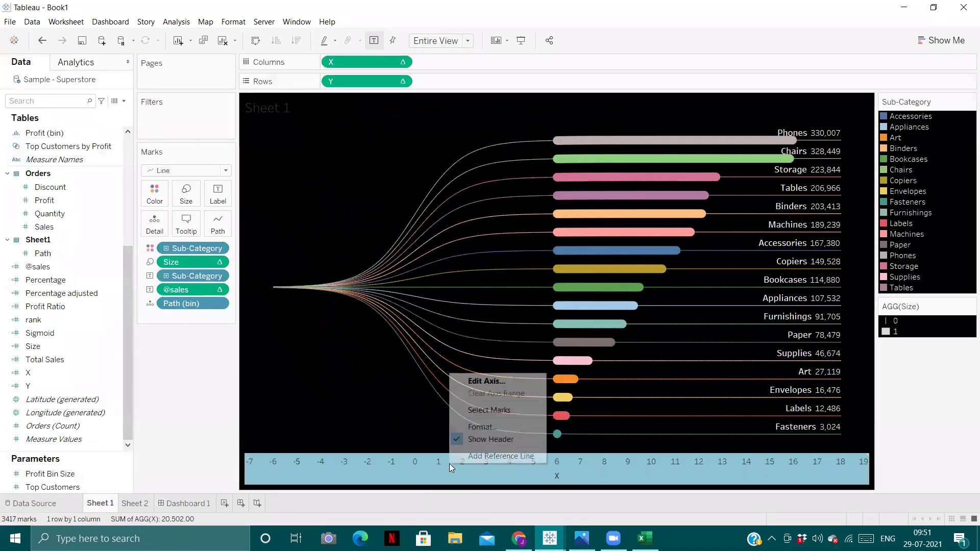
left_click(487, 440)
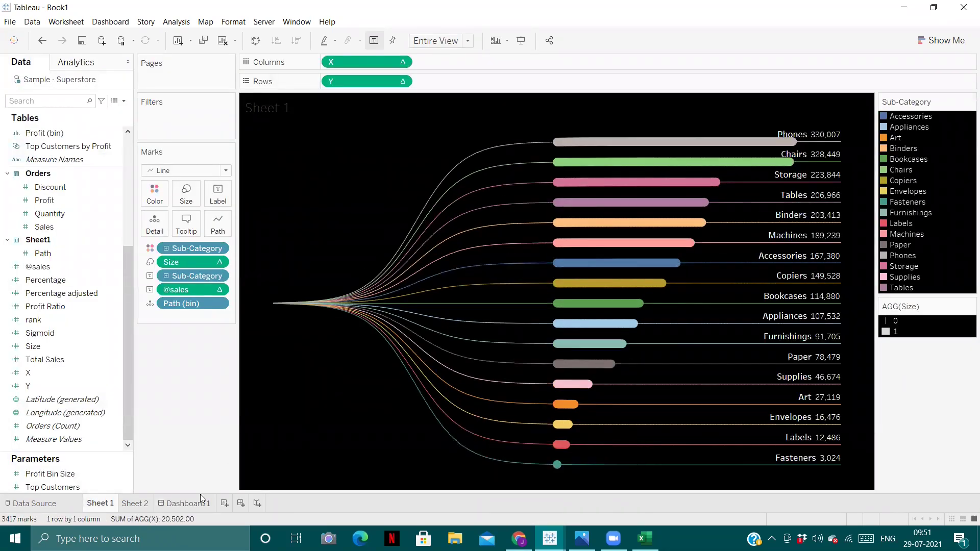
left_click(185, 503)
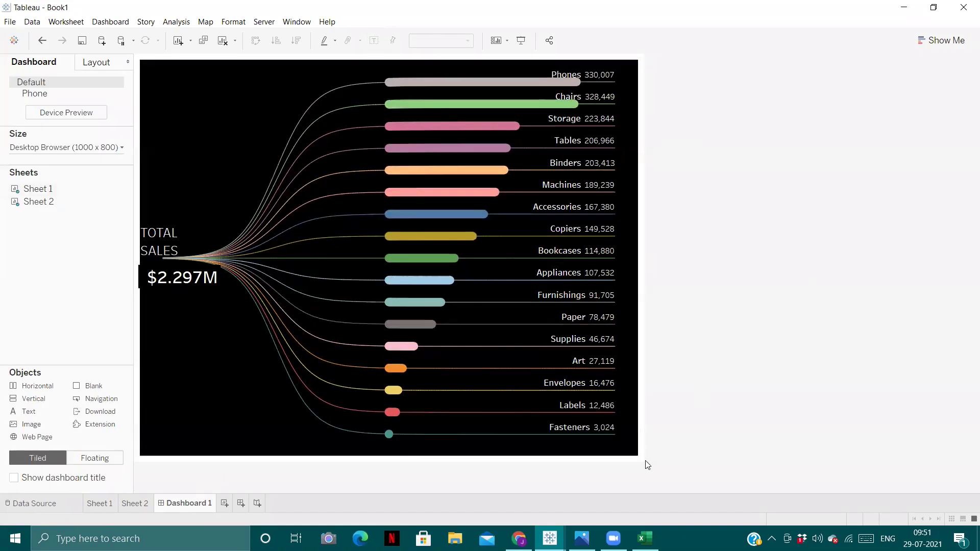
Step: Compare the dashboard with the reference image Sales Dendrogram.png in Photos, then switch back to Tableau and open Sheet 1
left_click(581, 537)
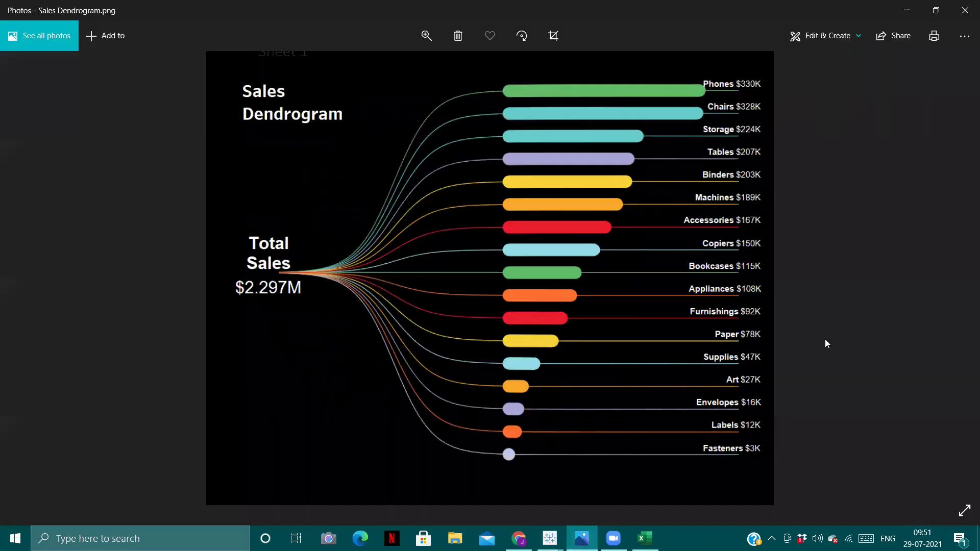
mouse_move(550, 538)
left_click(625, 504)
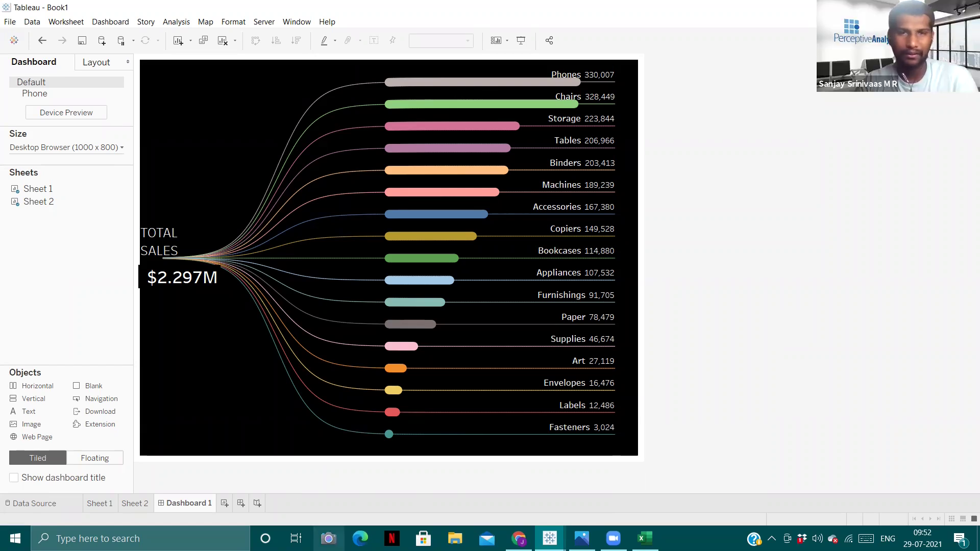
left_click(132, 504)
left_click(105, 505)
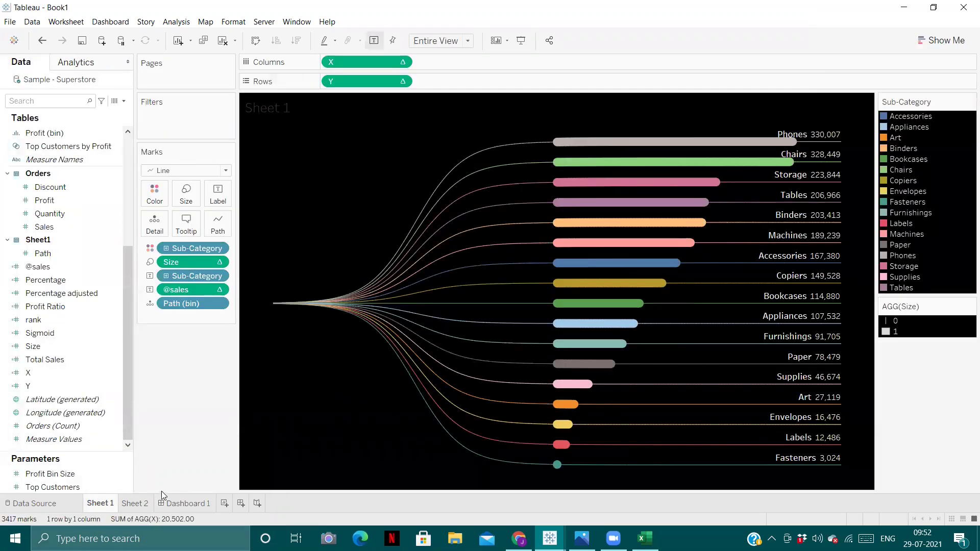
mouse_move(445, 208)
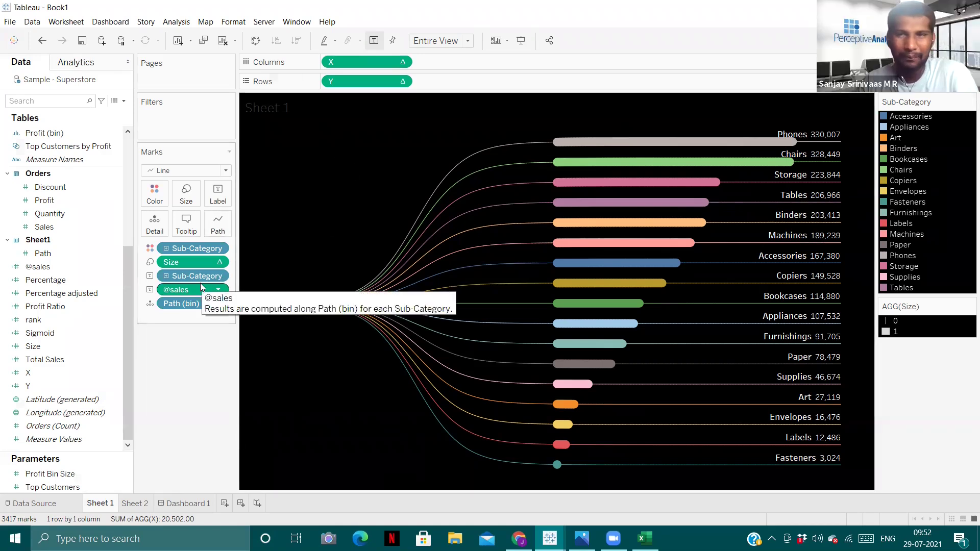
Step: Create a new worksheet and add Path (bin) to its marks as detail
left_click(225, 505)
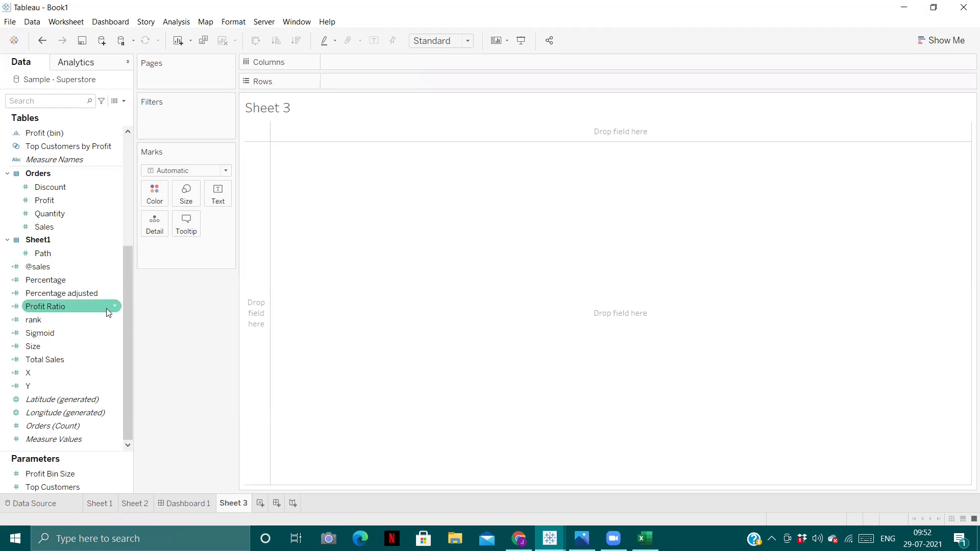
scroll(85, 307, "up", 3)
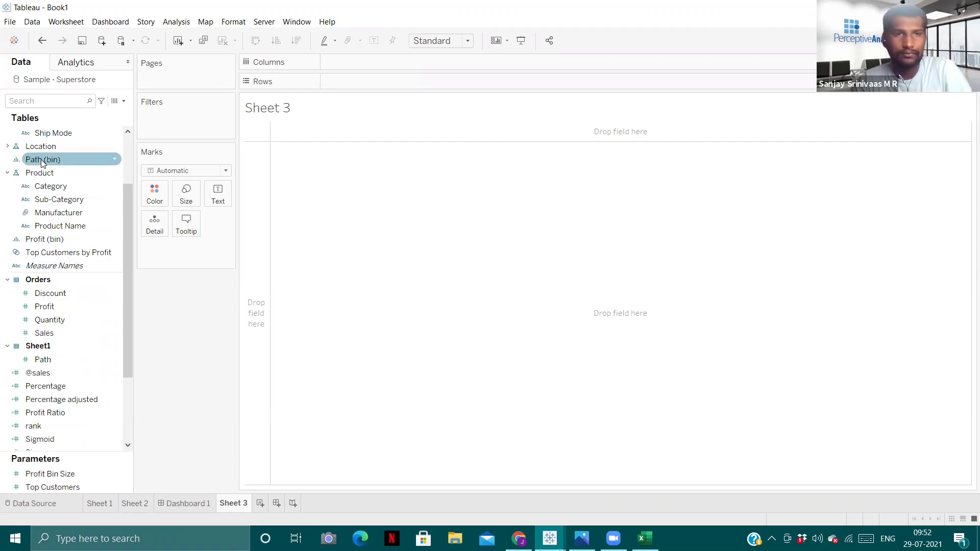
mouse_move(41, 159)
left_mouse_down()
mouse_move(97, 176)
mouse_move(152, 213)
mouse_move(167, 255)
mouse_move(155, 225)
left_mouse_up()
mouse_move(250, 129)
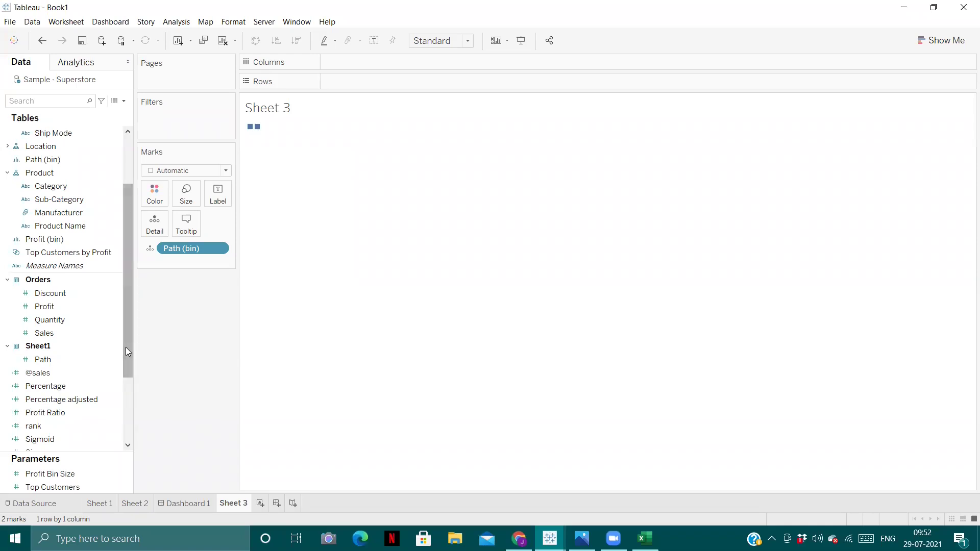
left_click_drag(125, 347, 123, 309)
left_click(49, 318)
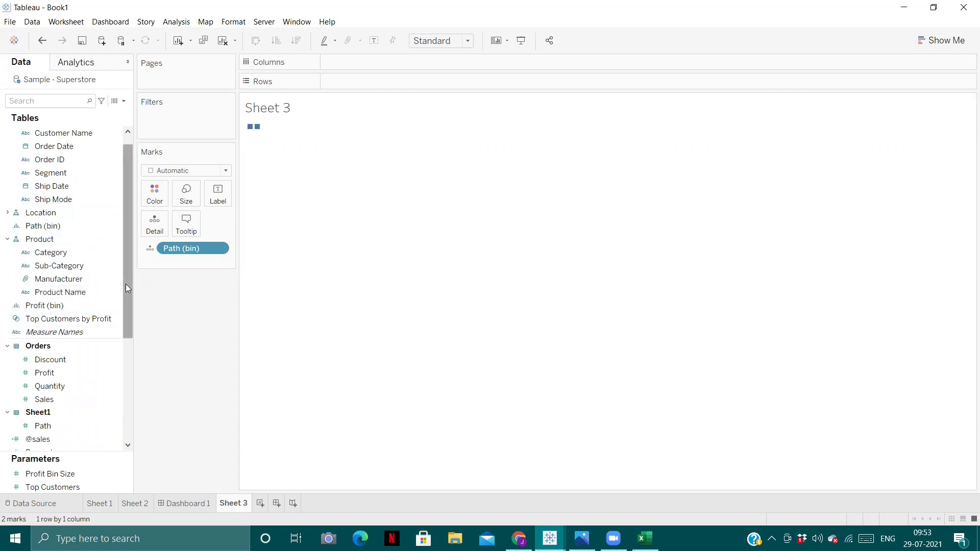
double_click(191, 261)
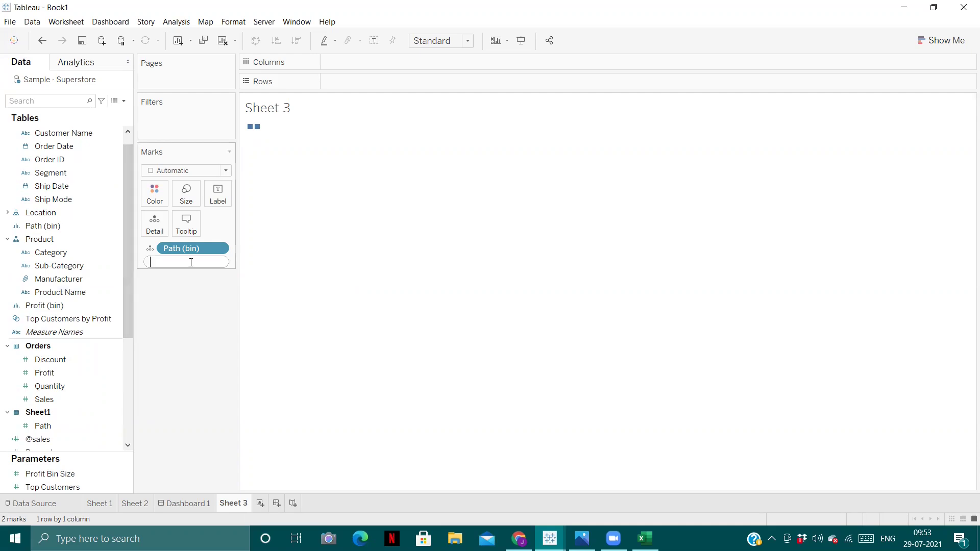
type("IN")
key("Return")
key("BackSpace")
key("BackSpace")
key("Escape")
Step: Take Path (bin) off the marks, filter the field list by PA and place Path (bin) on Rows
left_click_drag(189, 247, 352, 74)
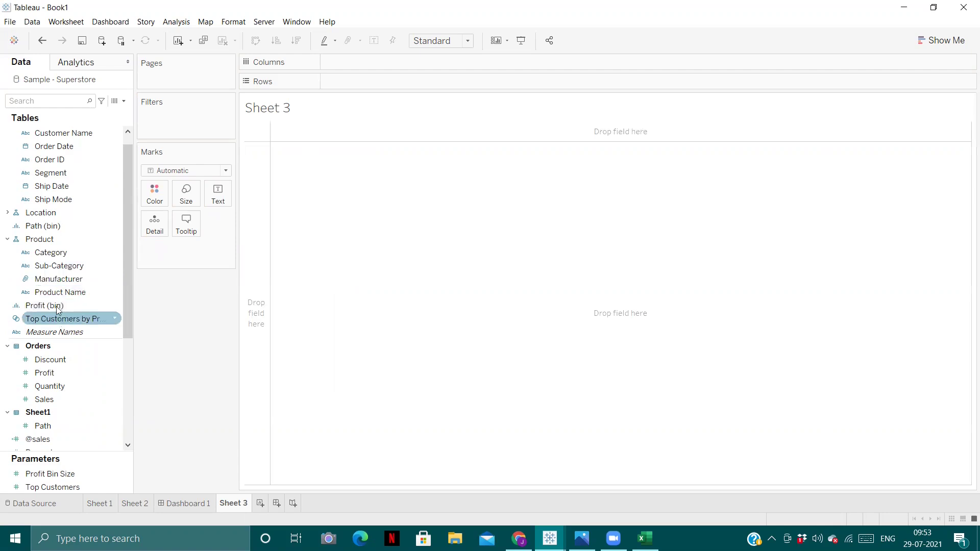
scroll(59, 319, "down", 2)
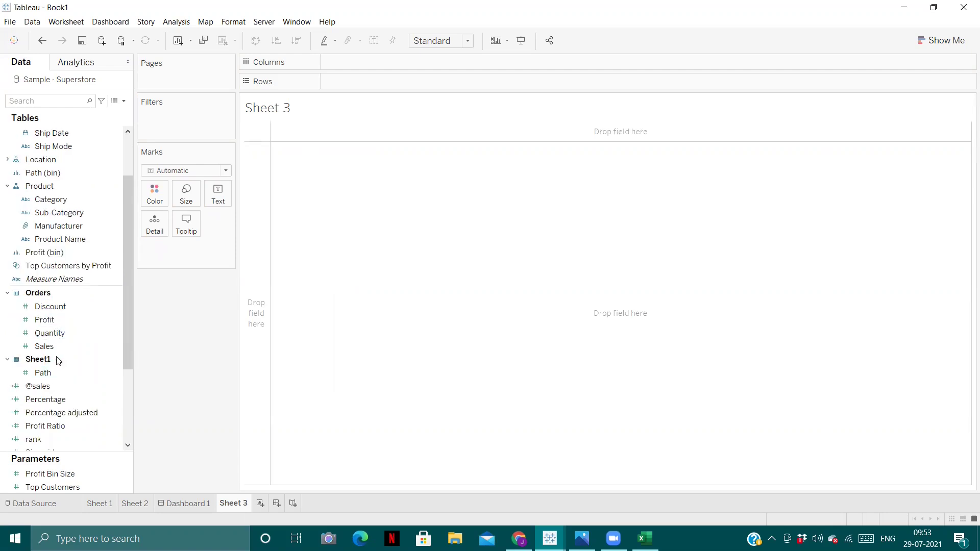
scroll(57, 358, "down", 4)
scroll(57, 358, "up", 4)
scroll(57, 359, "up", 2)
scroll(57, 359, "down", 2)
scroll(57, 359, "down", 4)
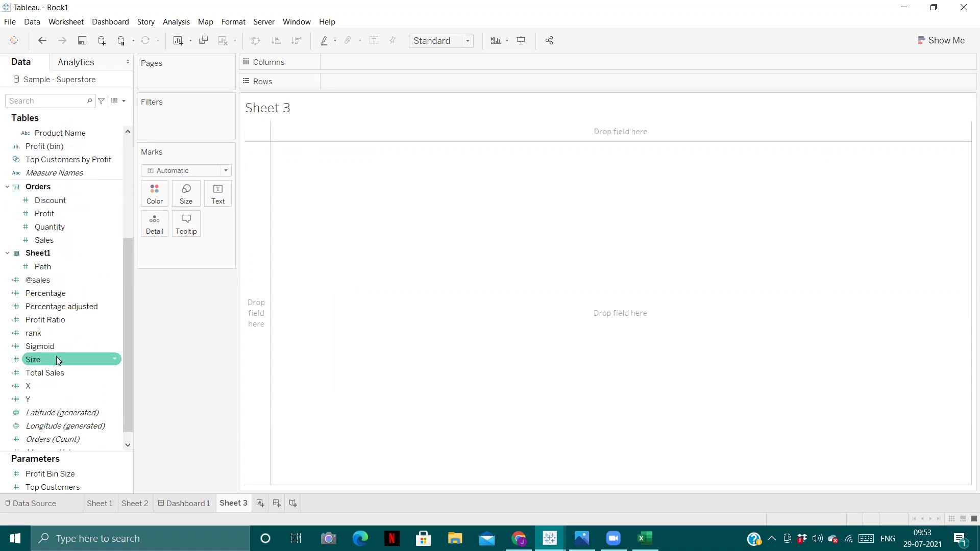
scroll(56, 357, "down", 1)
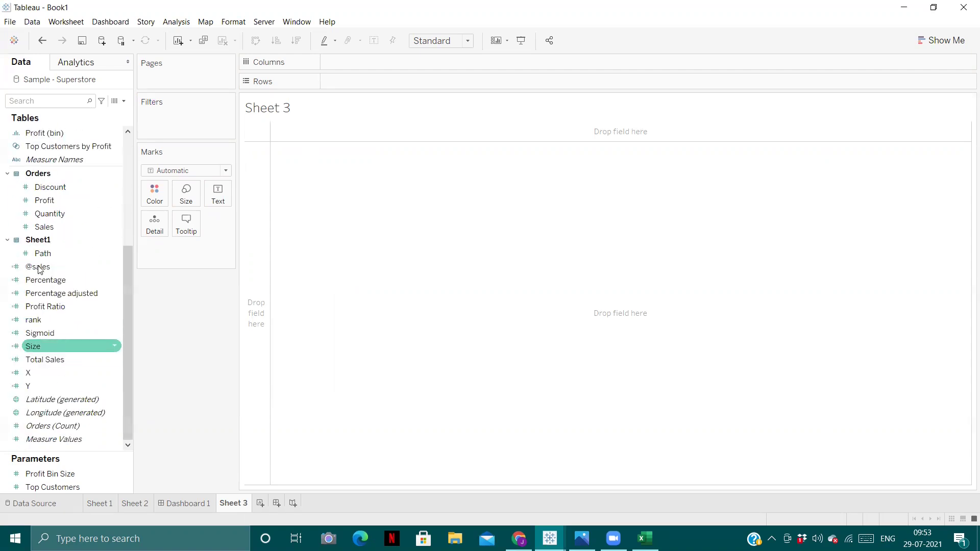
left_click(50, 101)
type("PA")
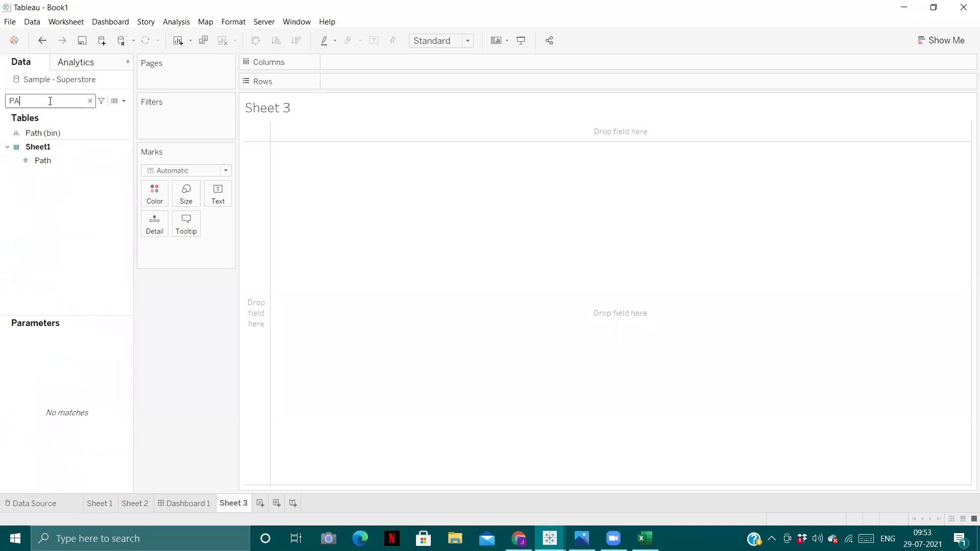
left_click_drag(61, 134, 363, 80)
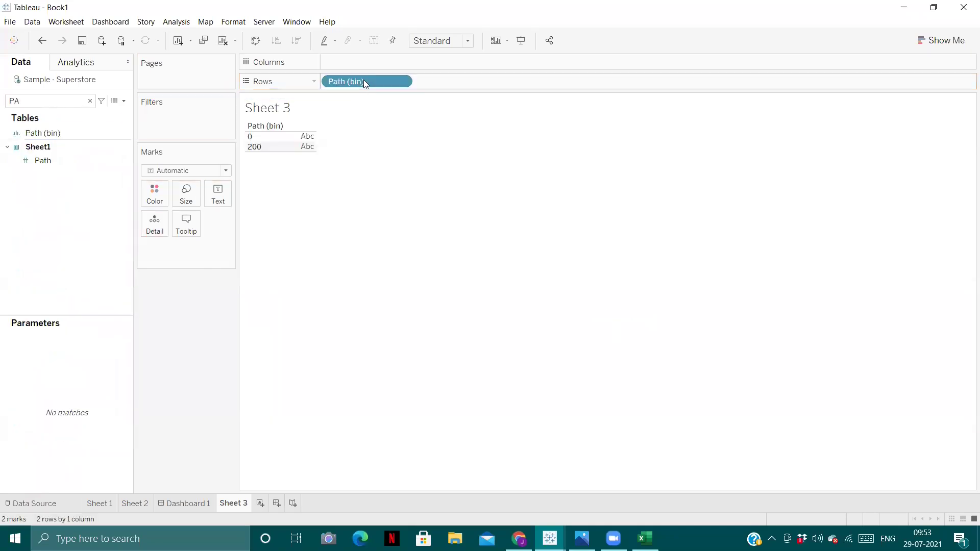
Step: Show the missing values of Path (bin) on Rows and look through the resulting bins
left_click(401, 81)
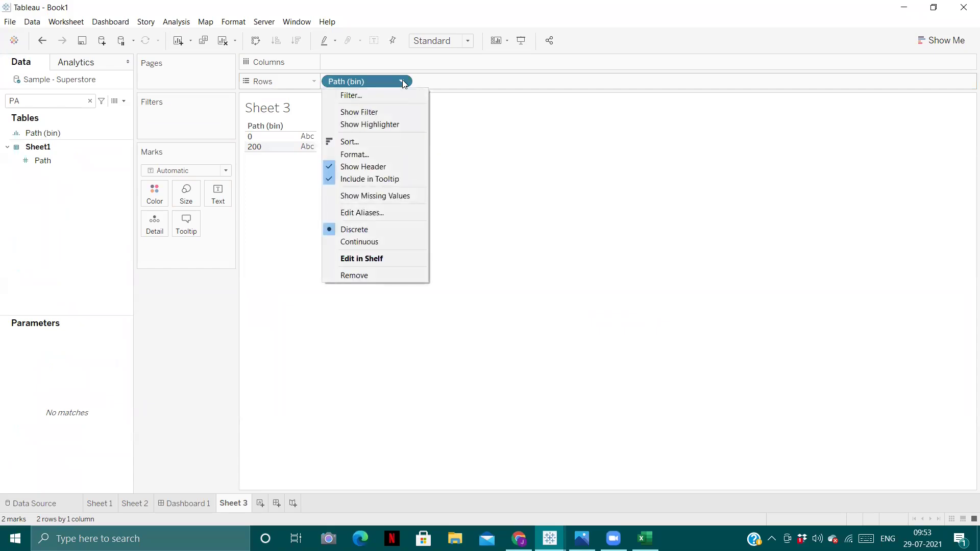
left_click(378, 196)
scroll(280, 219, "down", 20)
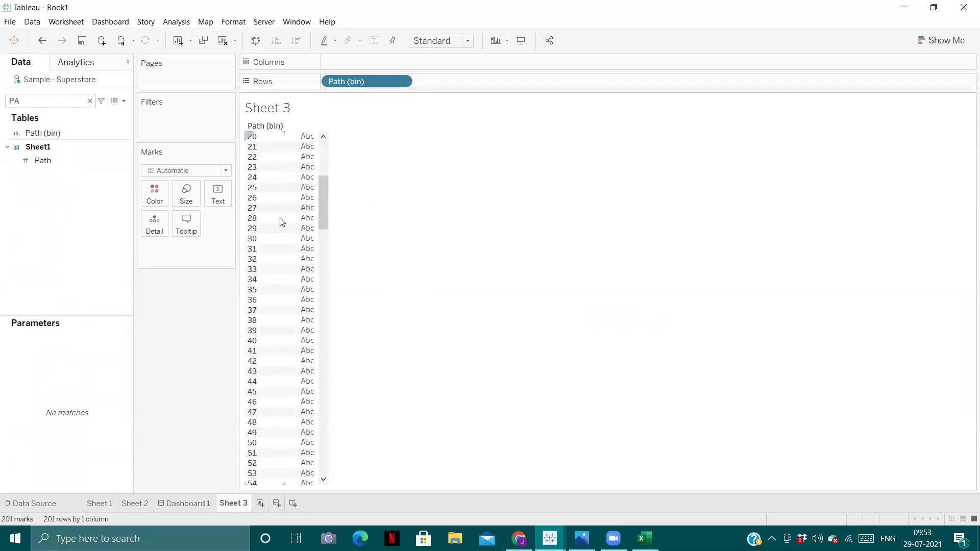
scroll(274, 259, "up", 5)
Step: Move Path (bin) from Rows to Detail and add an ad hoc INDEX() calculation to the marks
left_click_drag(362, 78, 155, 225)
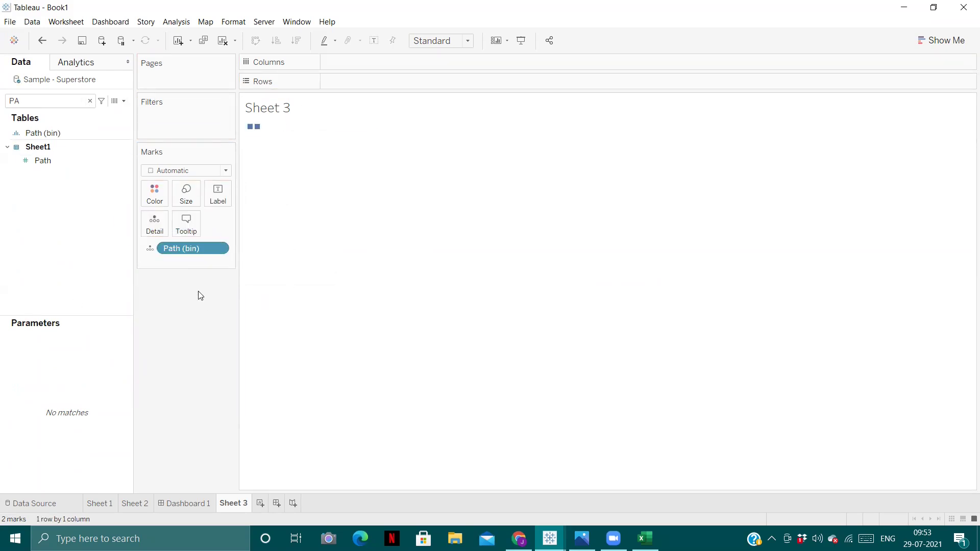
double_click(195, 261)
type("INDEX(")
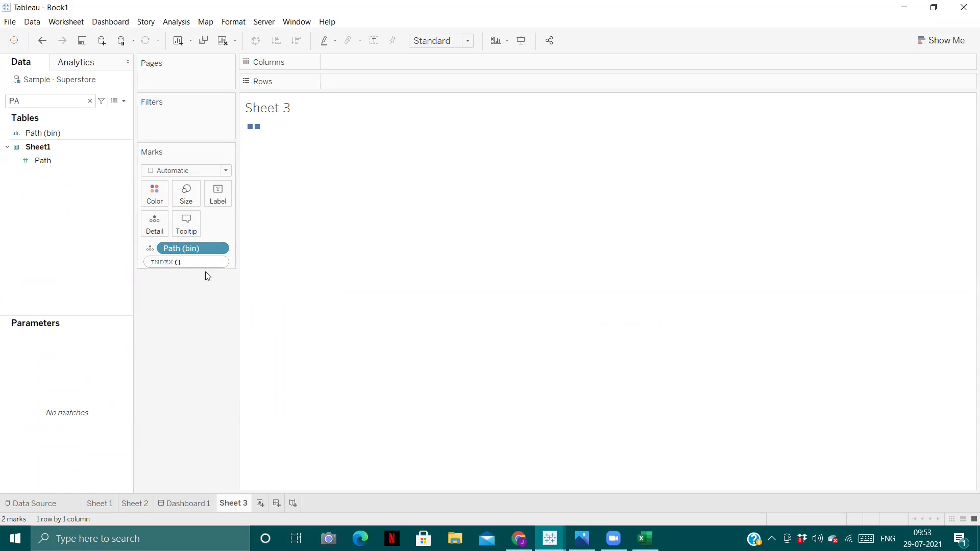
left_click(205, 272)
key("Return")
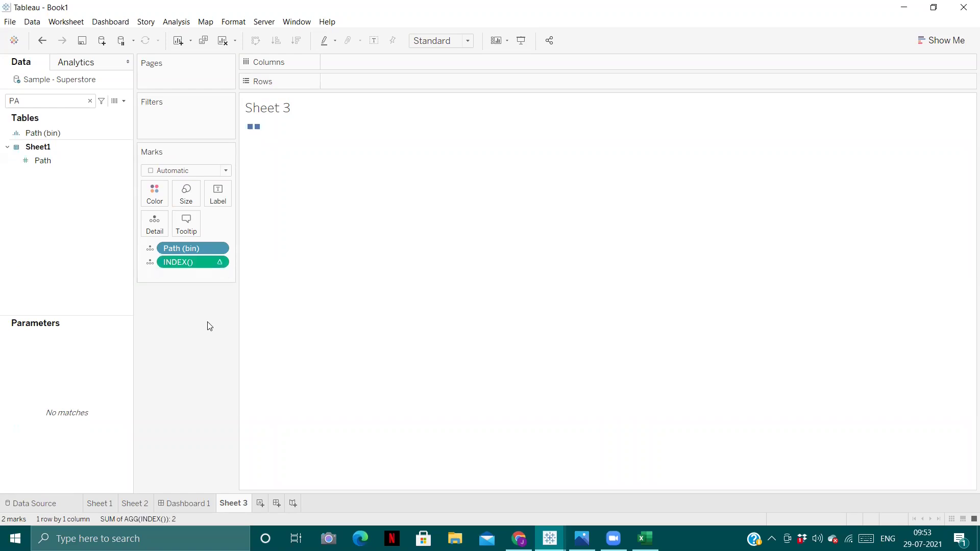
Step: Compute INDEX() using Path (bin) and clear the field search
left_click(219, 263)
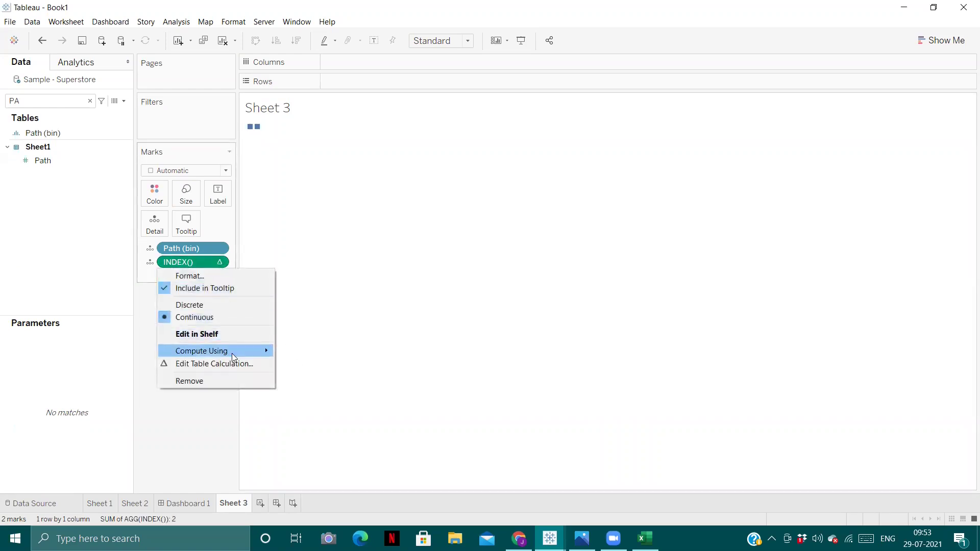
mouse_move(239, 351)
left_click(309, 376)
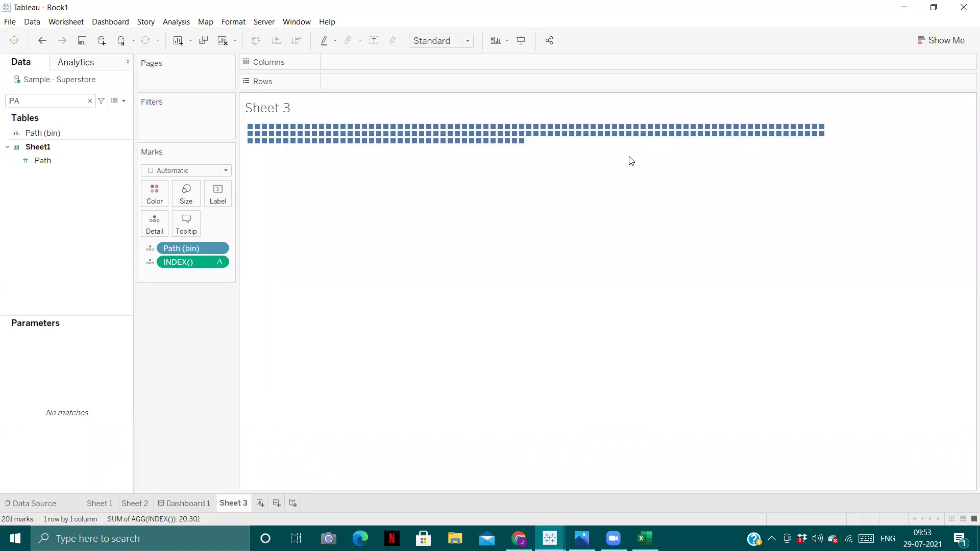
mouse_move(437, 137)
left_click(90, 100)
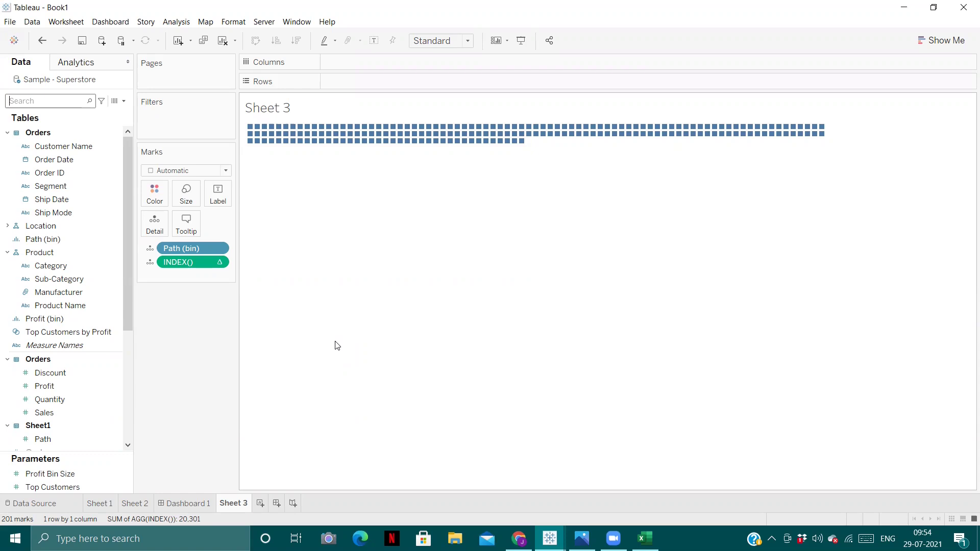
Step: Show the X axis header on Sheet 1 to read the dendrogram's horizontal positions
left_click(135, 504)
left_click(105, 503)
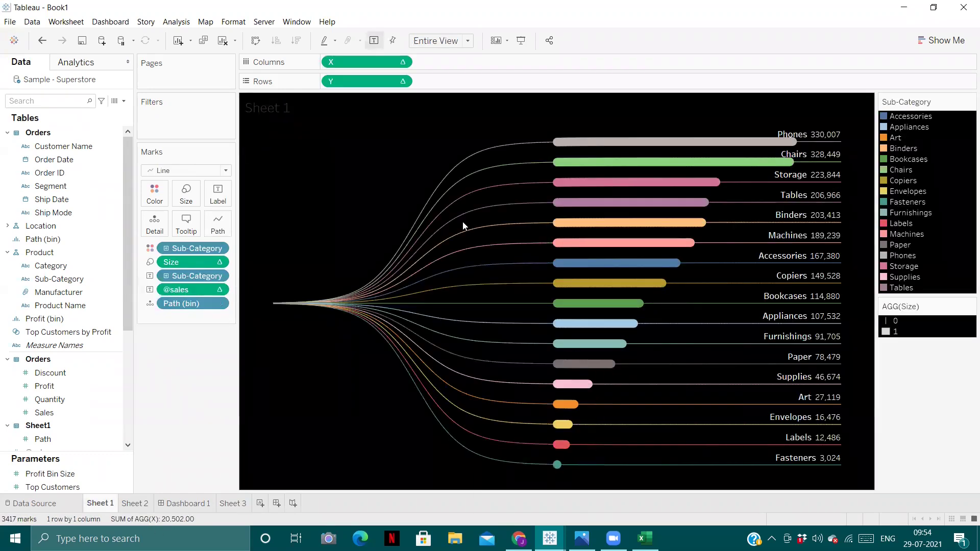
left_click(401, 62)
left_click(377, 122)
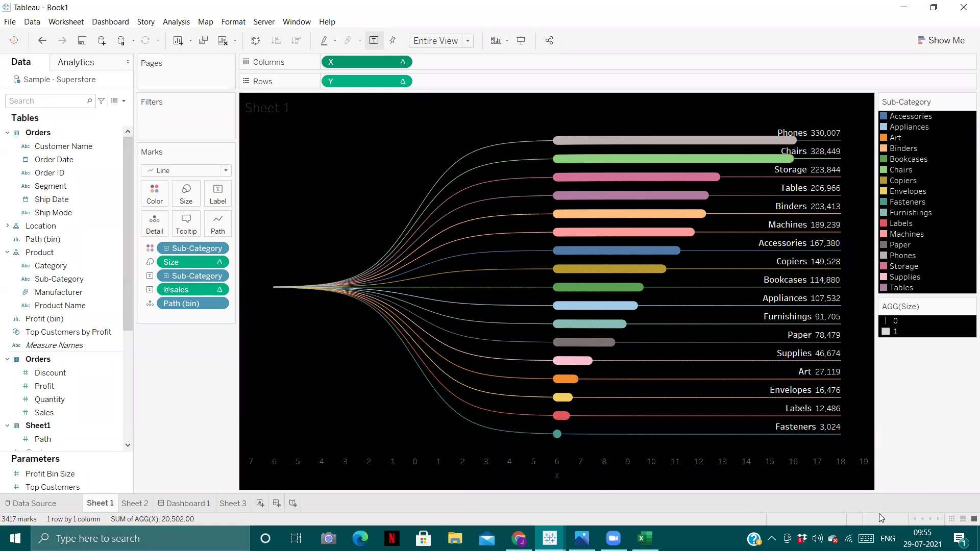
mouse_move(275, 289)
Step: Examine the Path and Path (bin) columns in the data source, then inspect the details of the dendrogram marks on Sheet 1
left_click(33, 504)
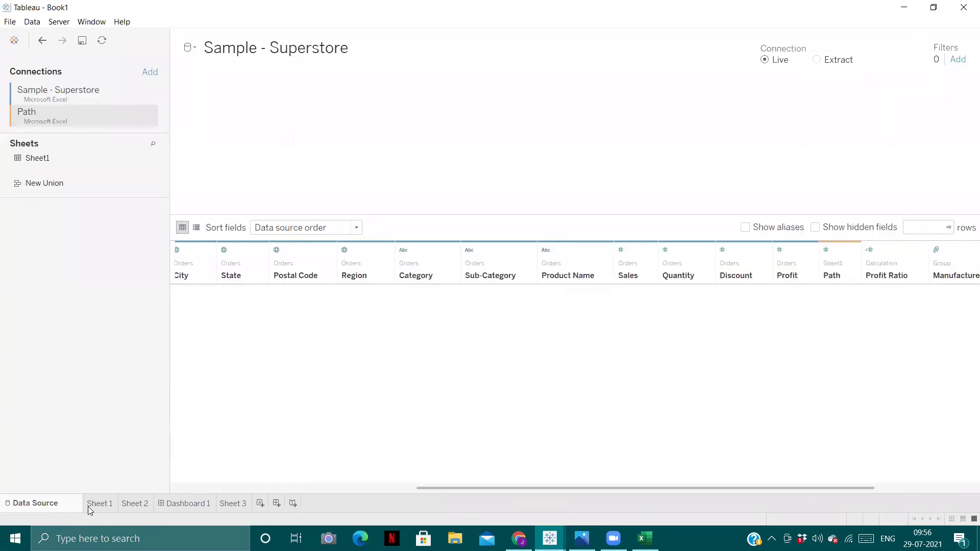
left_click_drag(630, 488, 735, 486)
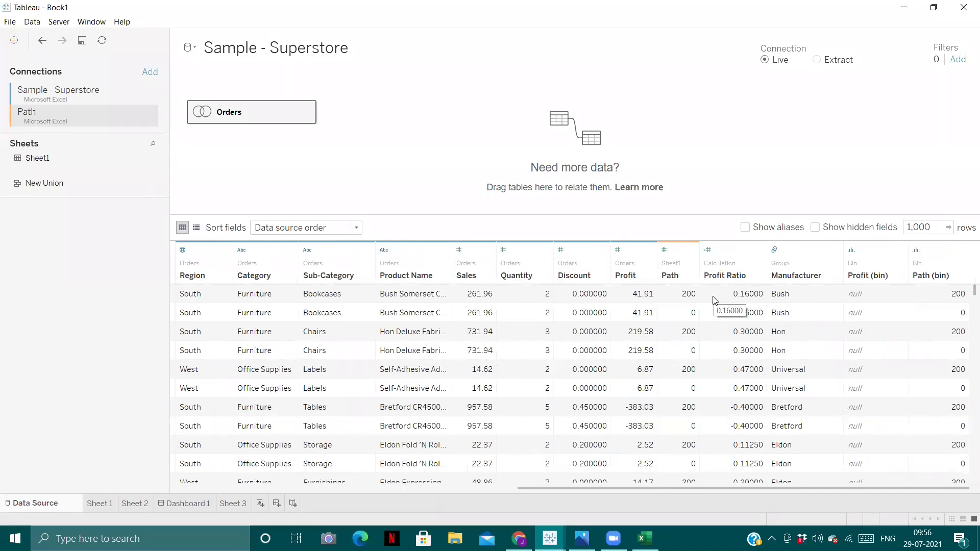
left_click(97, 503)
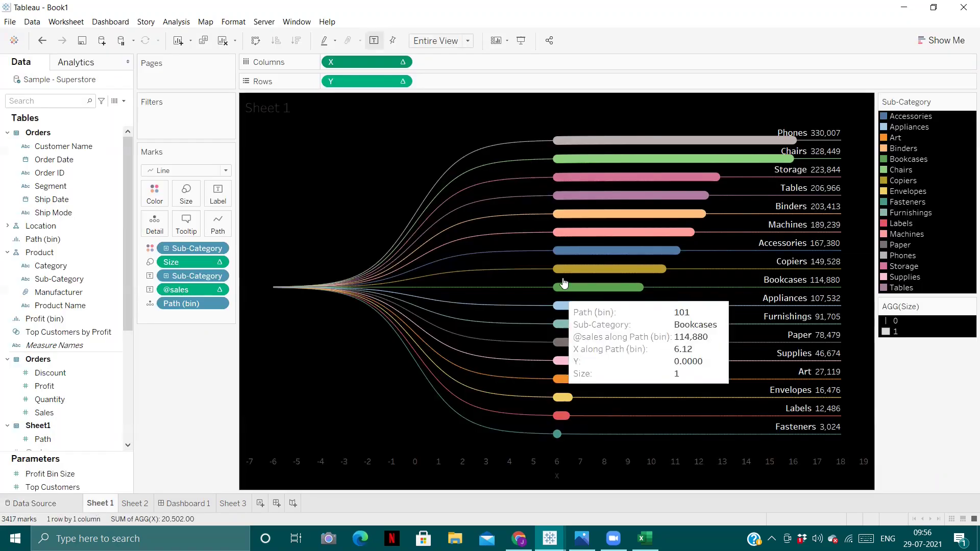
mouse_move(481, 153)
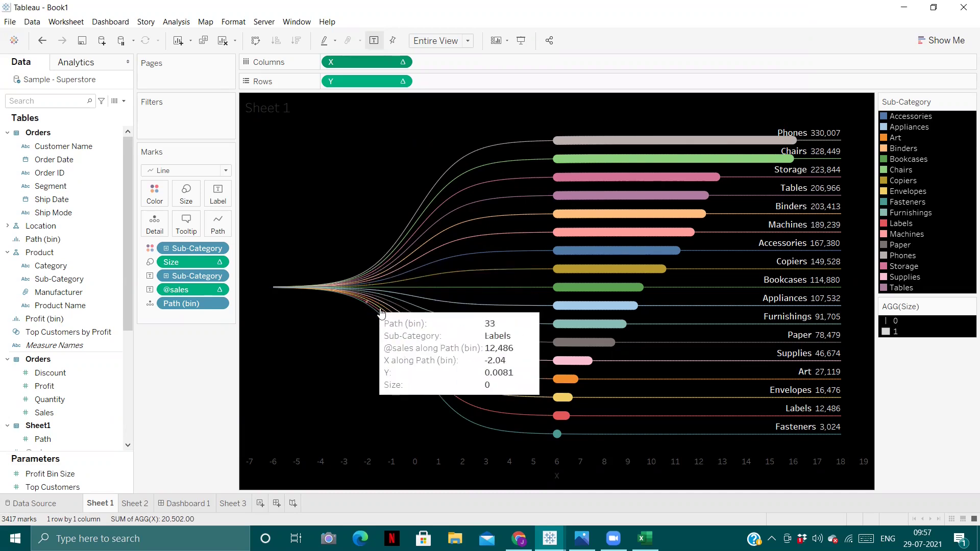
Step: Hide the X axis header on Sheet 1 again and reopen Dashboard 1
right_click(305, 468)
left_click(331, 444)
left_click(183, 505)
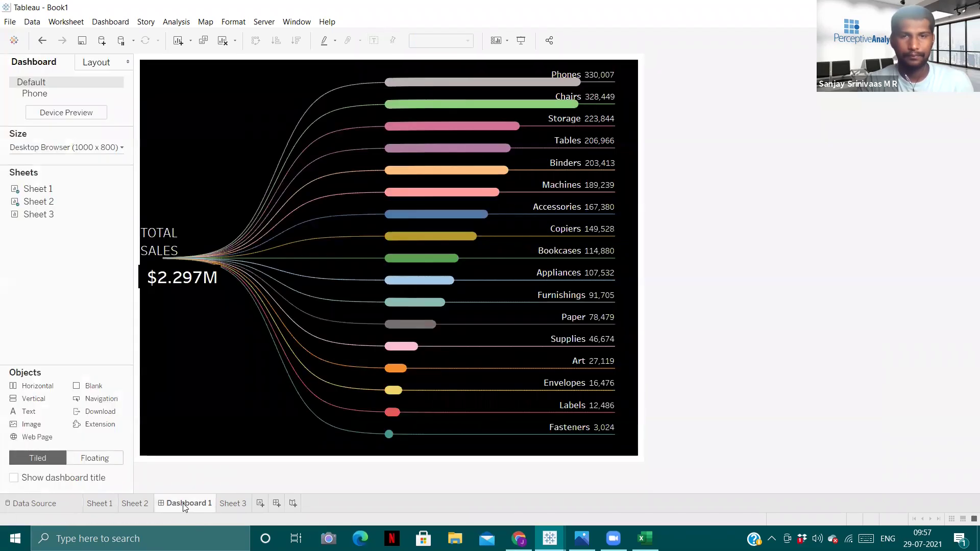